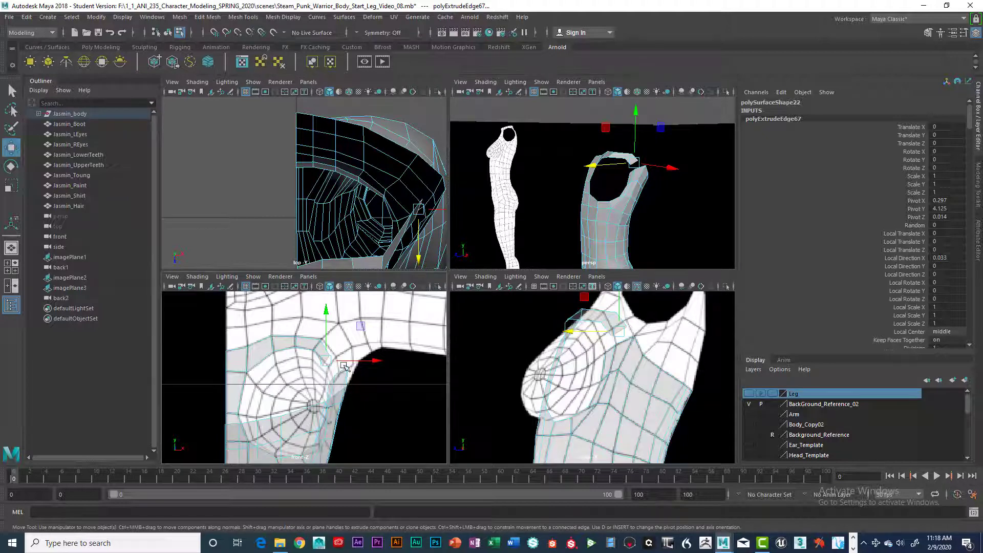
- Move the end edge of the chest strip onto the reference mesh lines beside the breast in the front view
mouse_move(344, 373)
middle_mouse_down("alt")
mouse_move(347, 343)
mouse_move(362, 348)
mouse_move(349, 363)
middle_mouse_up("alt")
scroll(347, 343, "up", 2)
scroll(364, 346, "up", 2)
left_click_drag(328, 320, 339, 324)
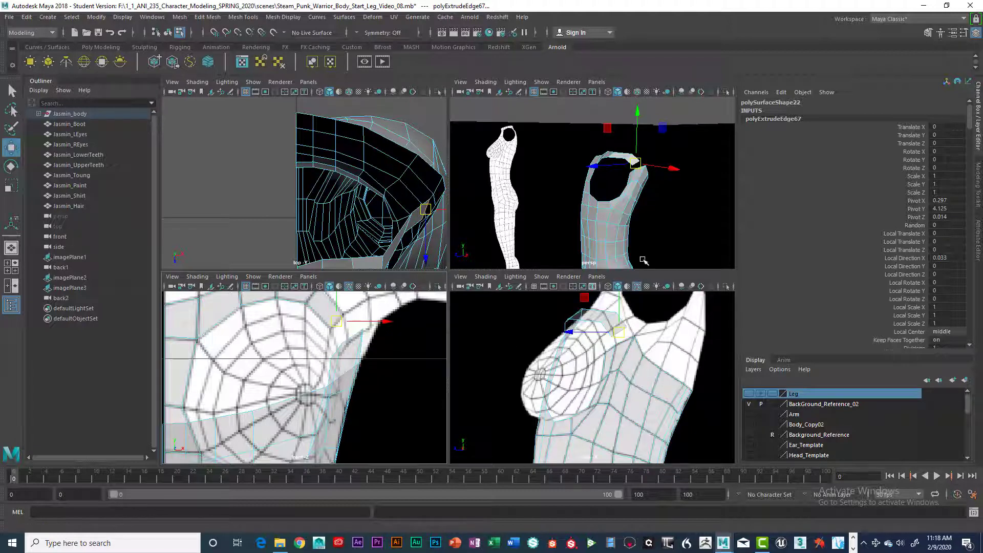
- Extrude the strip's end edge once more and pull the new edge down toward the torso's side panel
middle_click_drag(646, 222, 608, 243, "alt")
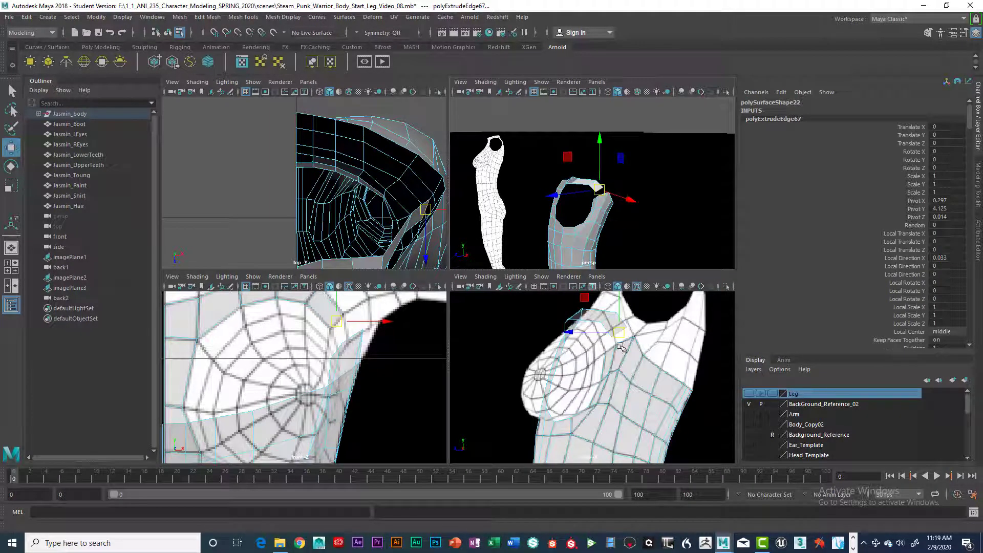
left_click_drag(603, 207, 651, 204, "alt")
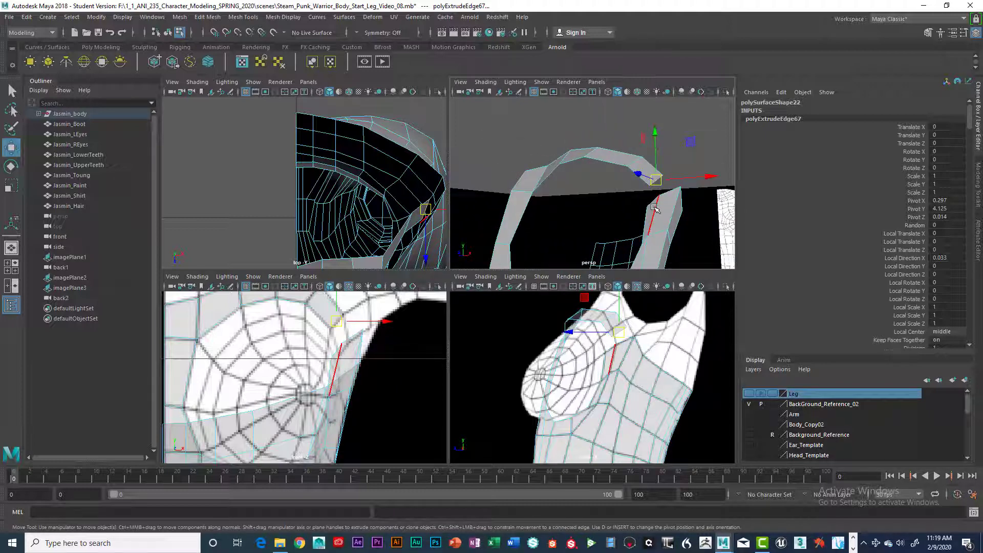
key("ctrl+e")
left_click_drag(655, 179, 650, 199)
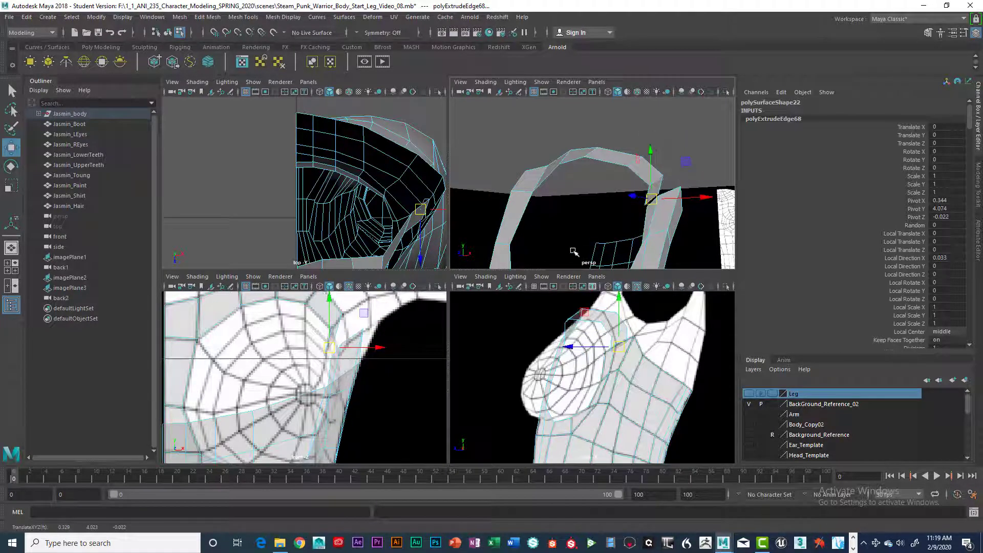
- Examine the gap between the extruded strip end and the torso's side panel in an enlarged perspective view
left_click_drag(582, 252, 533, 262, "alt")
key("space")
left_click_drag(414, 282, 588, 236)
left_click_drag(650, 207, 587, 232)
right_click_drag(588, 232, 480, 233, "alt")
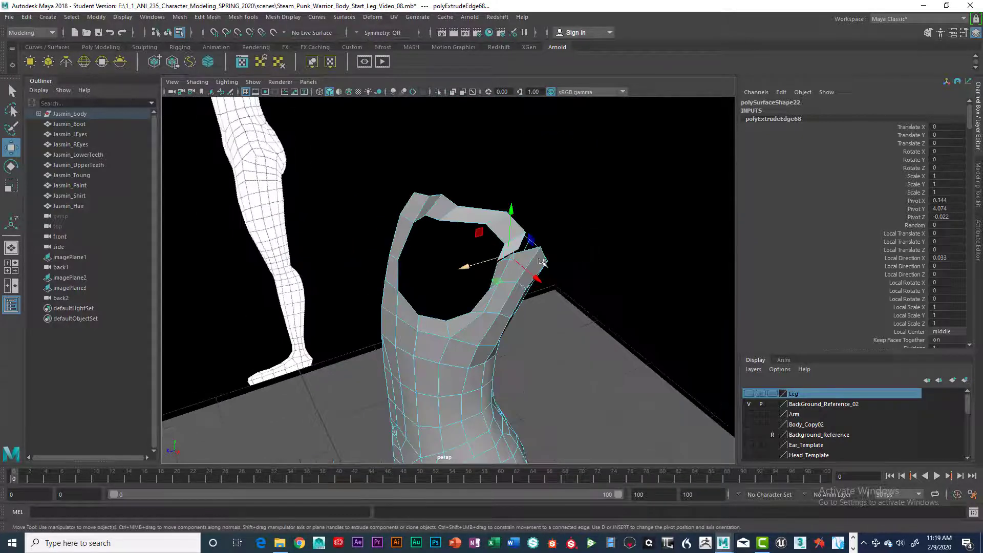
mouse_move(479, 233)
left_mouse_down("alt")
mouse_move(475, 254)
mouse_move(504, 297)
mouse_move(478, 278)
mouse_move(460, 237)
left_mouse_up("alt")
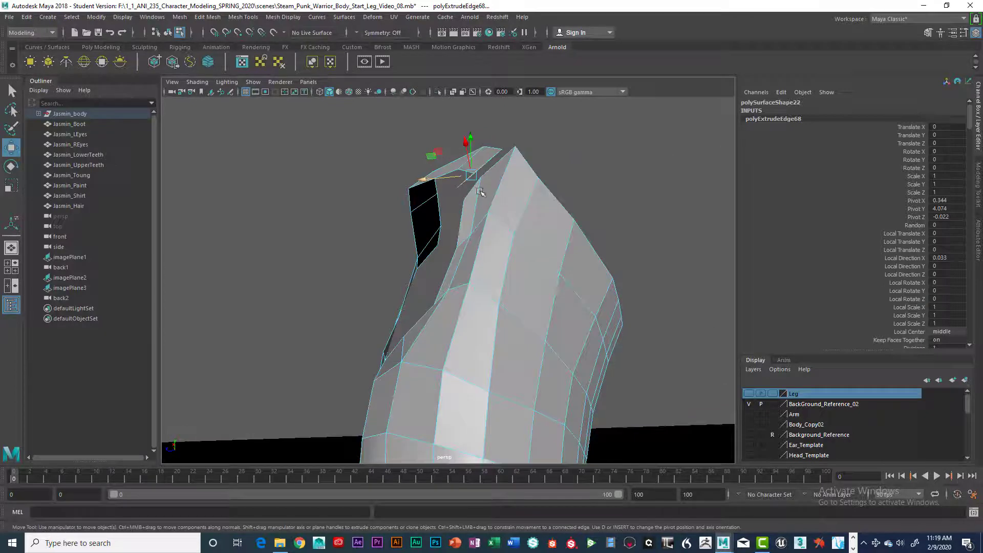
left_click_drag(466, 144, 527, 205)
right_click_drag(556, 200, 562, 228)
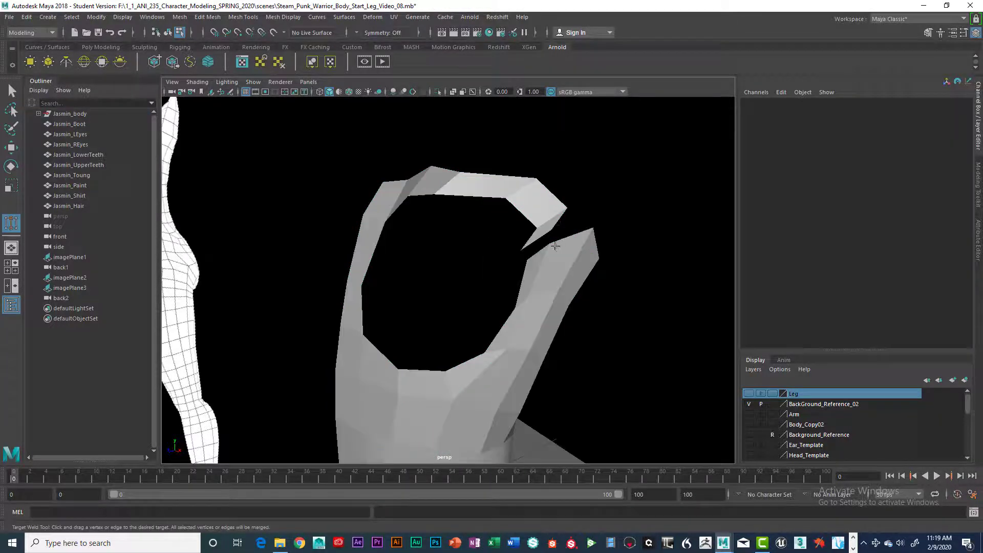
scroll(555, 247, "up", 5)
scroll(563, 235, "down", 5)
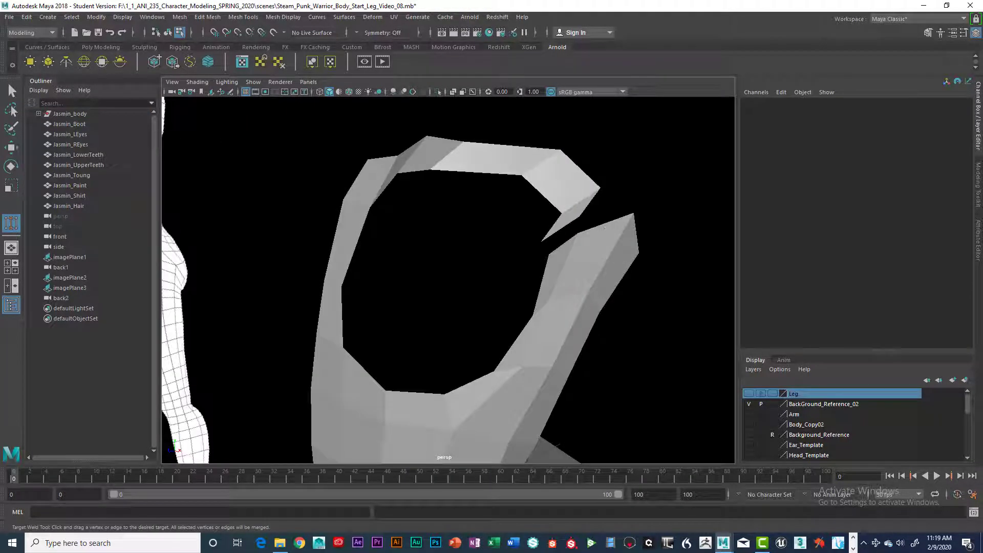
left_click(563, 229)
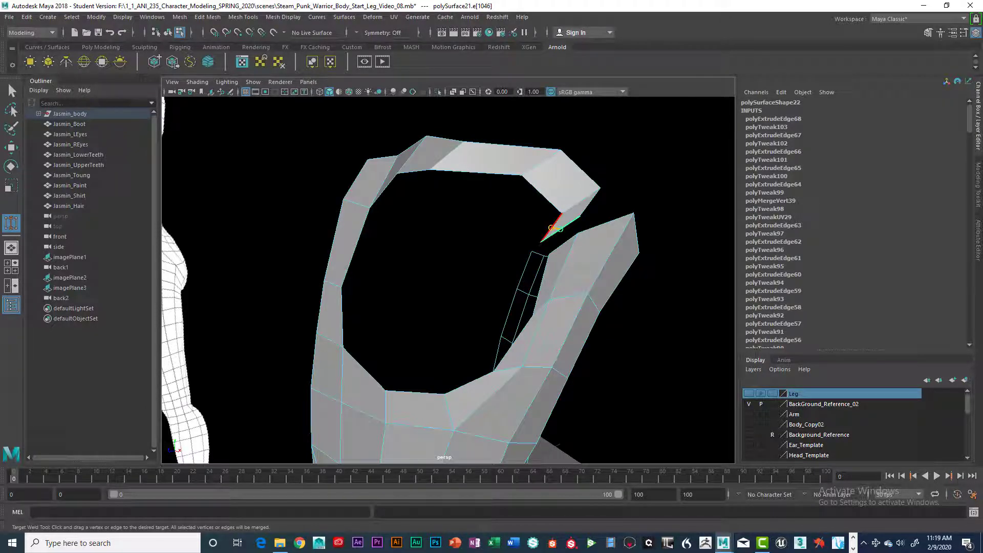
left_click_drag(560, 228, 633, 250)
left_click_drag(574, 197, 541, 281, "alt")
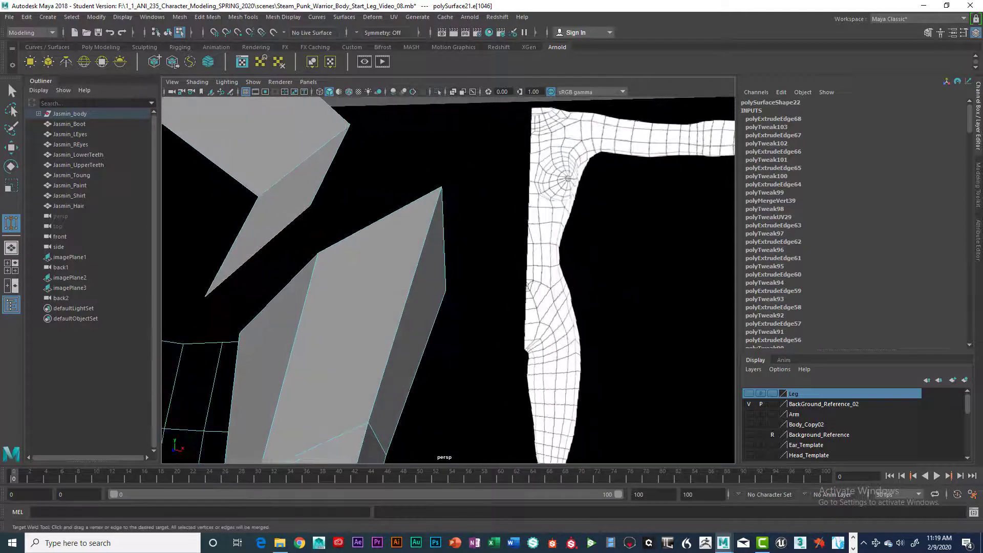
middle_click_drag(540, 281, 563, 282, "alt")
left_click_drag(563, 283, 533, 281, "alt")
middle_click_drag(533, 281, 454, 251, "alt")
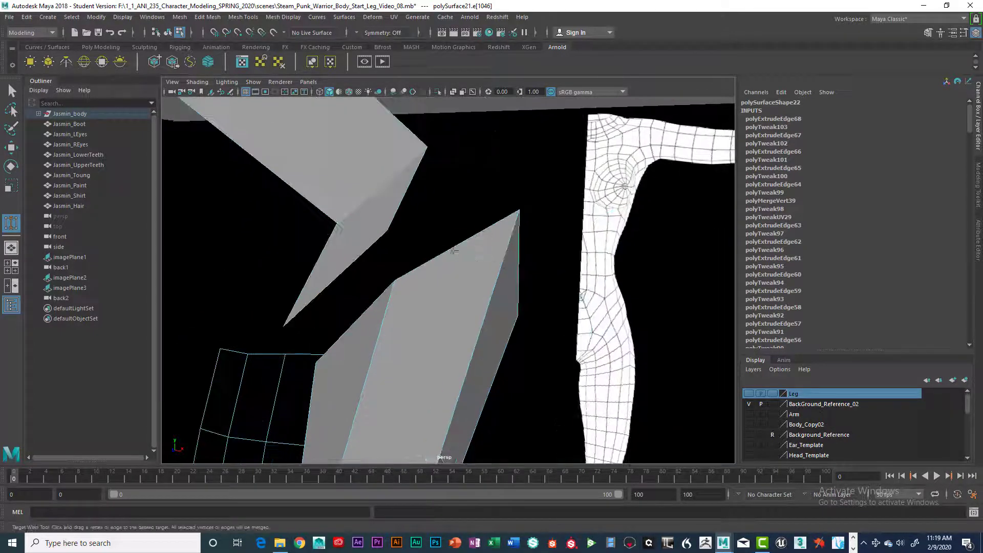
key("q")
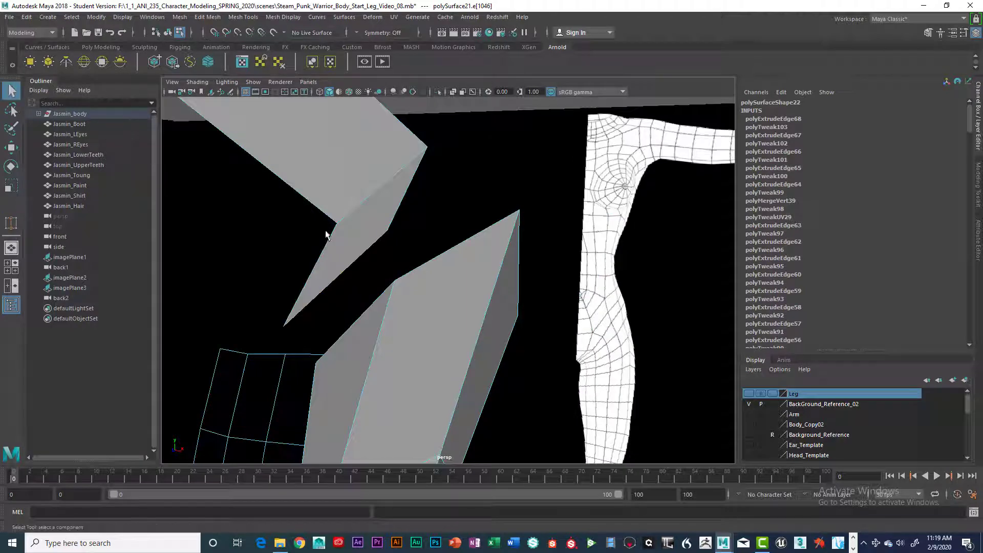
- Close the gap by merging the strip end's inner and outer vertices to center with the matching side panel vertices
right_click_drag(374, 239, 334, 236)
scroll(355, 256, "down", 3)
left_click_drag(432, 280, 410, 282, "alt")
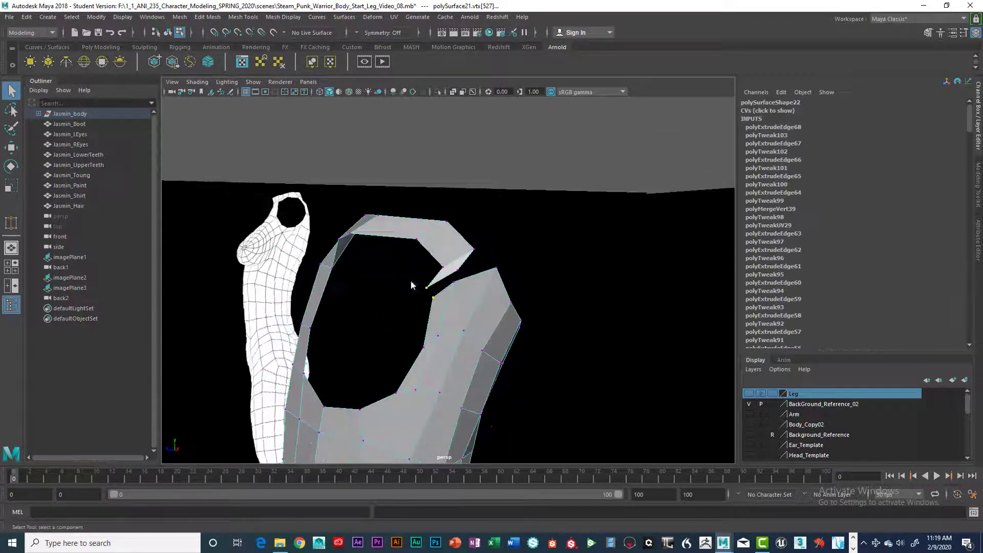
key("space")
left_click(317, 306)
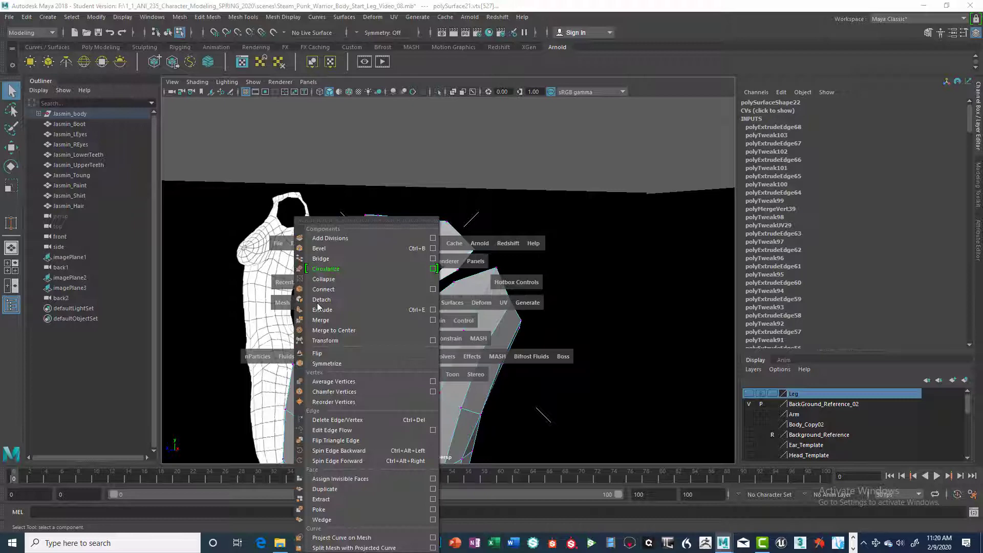
left_click(335, 331)
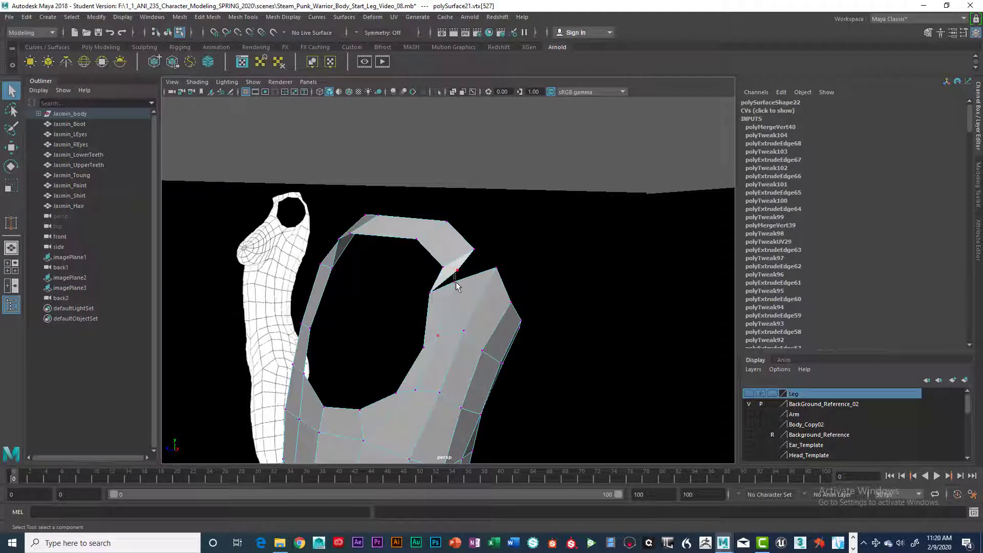
mouse_move(487, 281)
left_mouse_down("alt")
mouse_move(410, 290)
mouse_move(457, 293)
mouse_move(441, 282)
mouse_move(475, 277)
left_mouse_up("alt")
key("g")
- Move the merged vertices and the strip vertices just above them onto the reference mesh lines in the side view
key("space")
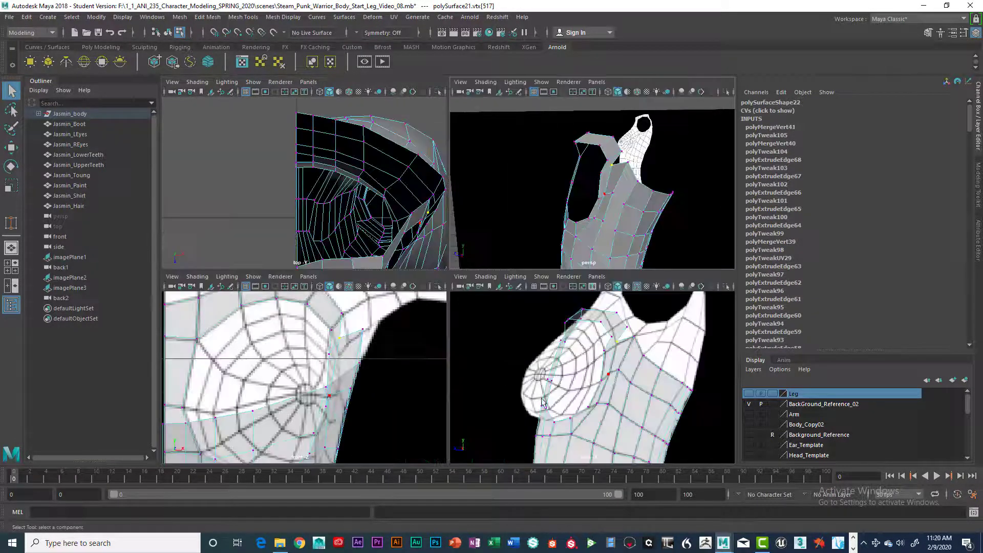
key("space")
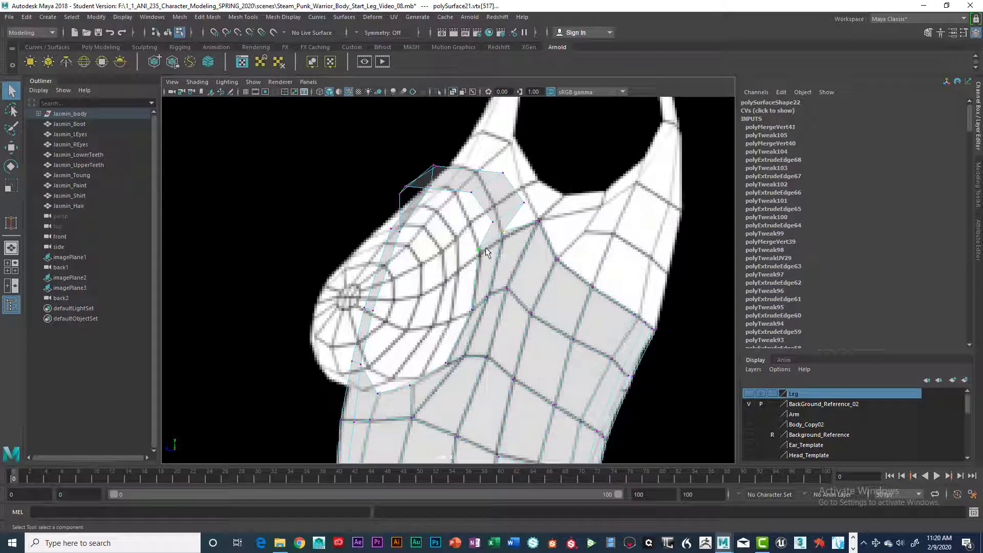
key("w")
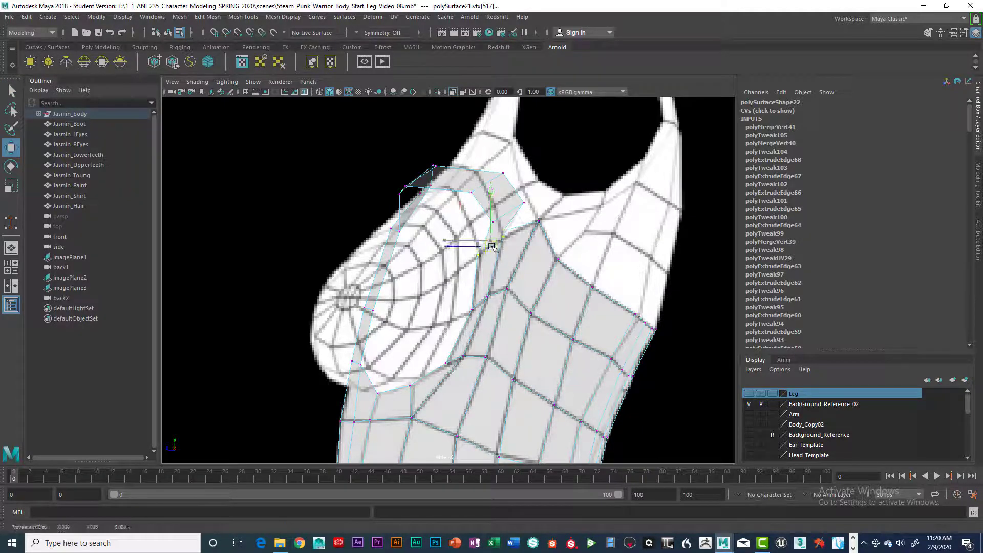
left_click_drag(492, 248, 491, 248)
left_click_drag(476, 206, 544, 231)
mouse_move(486, 211)
left_mouse_down()
mouse_move(499, 229)
mouse_move(471, 223)
left_mouse_up()
- Reposition the remaining vertices on the strip's rear curve to follow the reference loop around the breast in side view
left_click_drag(530, 205, 522, 198)
left_click_drag(524, 202, 476, 198)
left_click_drag(472, 192, 464, 200)
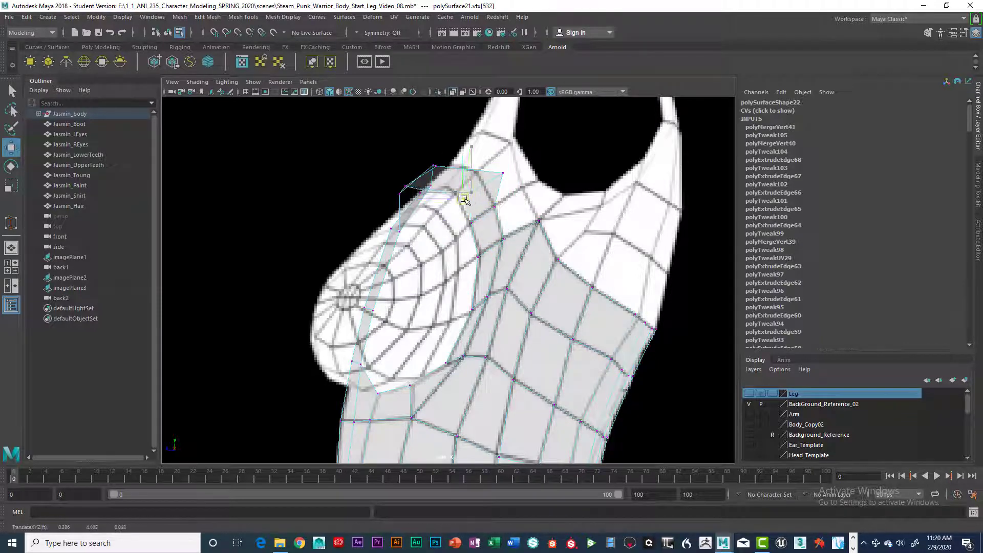
left_click(495, 174)
left_click_drag(494, 174, 477, 171)
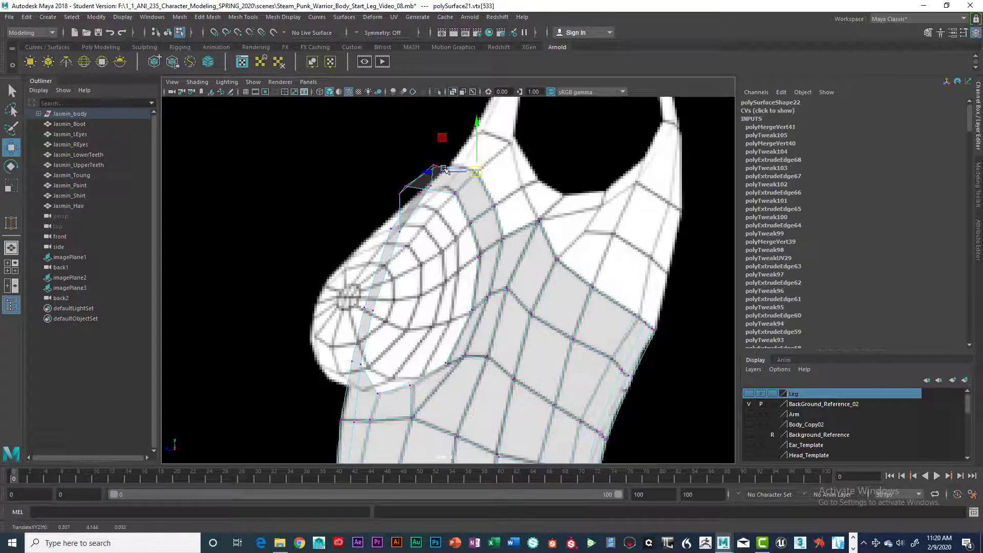
- Select the strip's vertex pair above the breast, rotate it slightly and move it back onto the side reference loop
key("space")
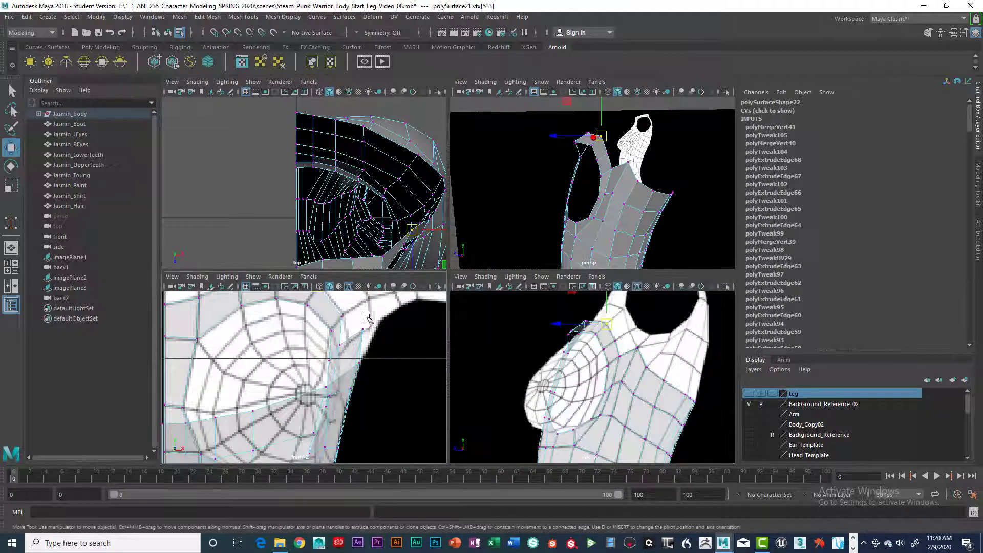
key("space")
middle_click_drag(404, 228, 430, 334, "alt")
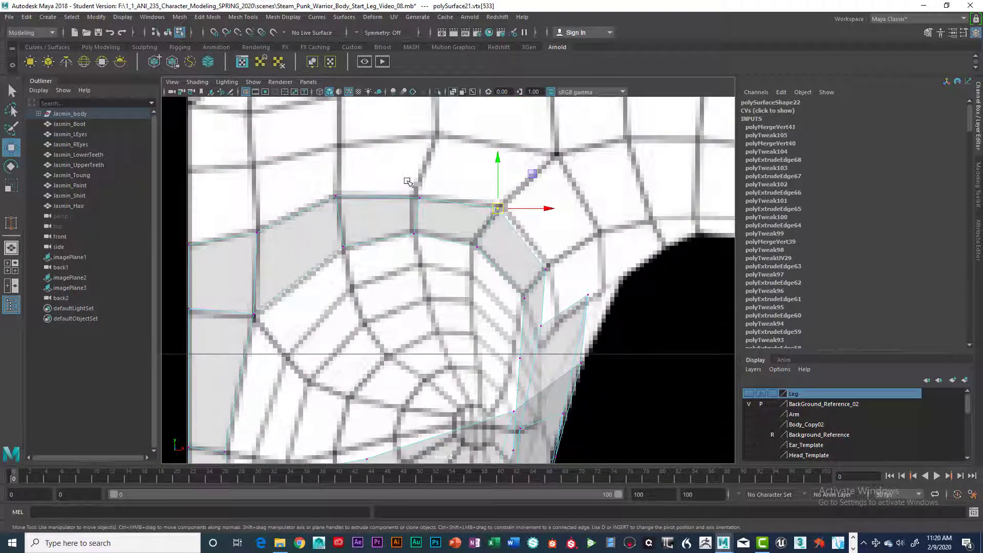
left_click_drag(407, 183, 449, 254)
key("space")
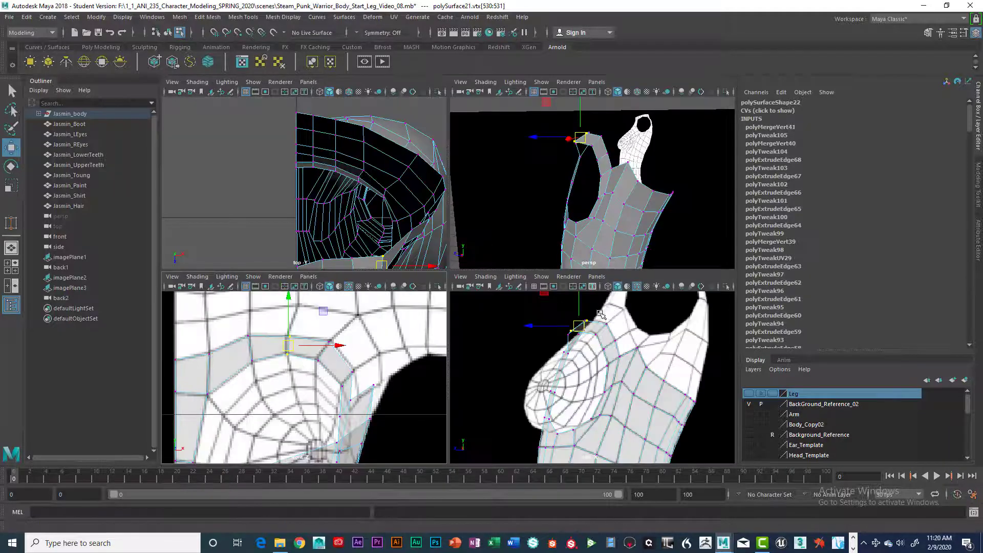
key("space")
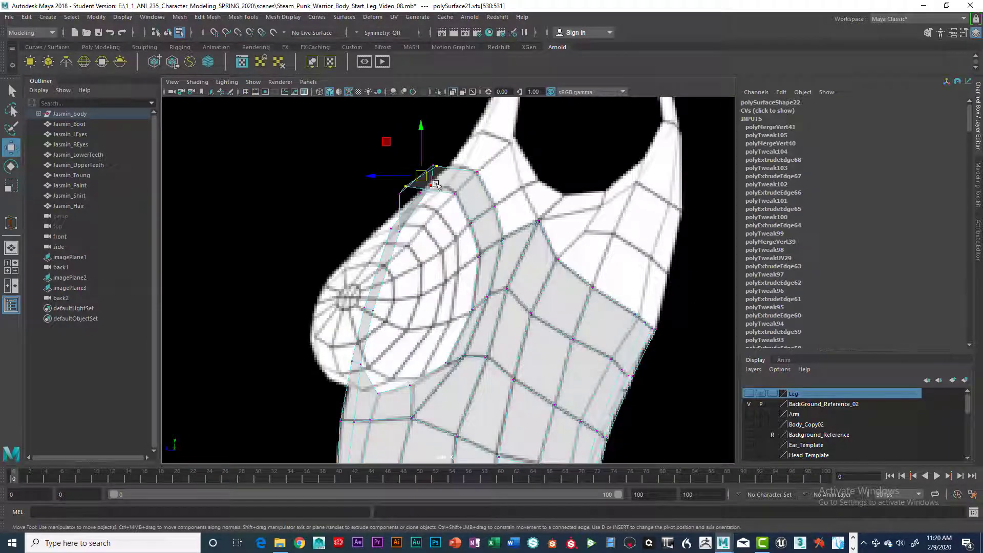
key("e")
left_click_drag(399, 217, 400, 222)
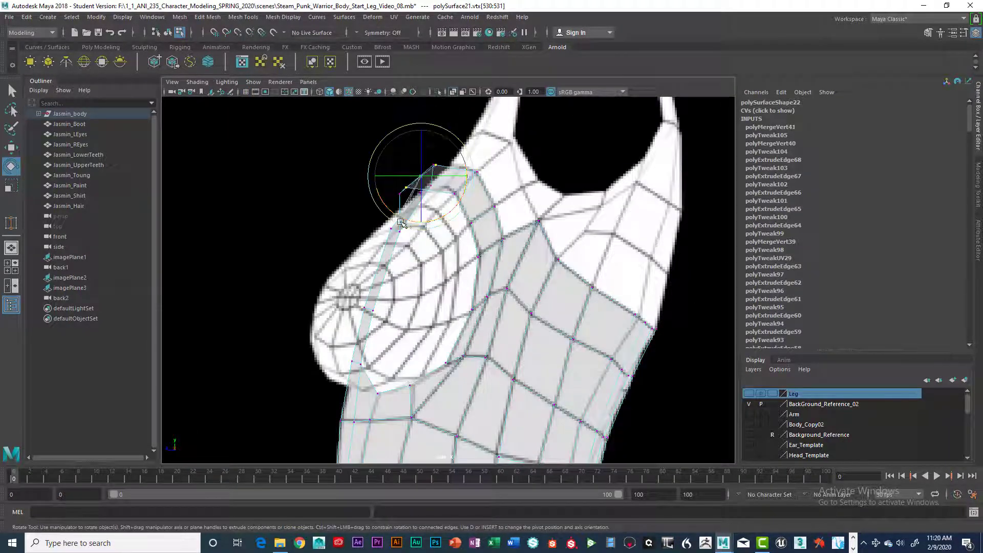
key("w")
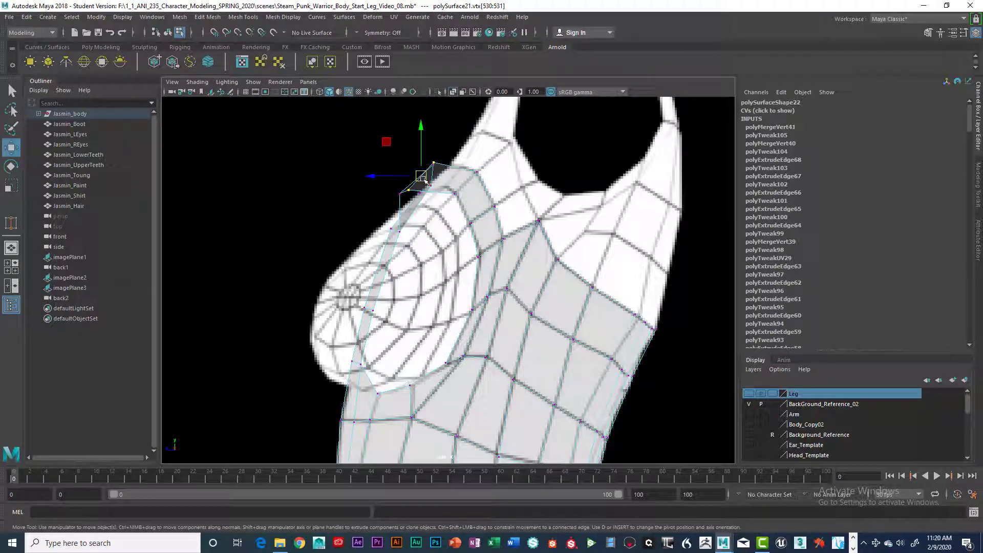
left_click_drag(423, 177, 451, 178)
- Select the next vertex pair toward the chest center and lower it onto the reference outline in the side view
key("space")
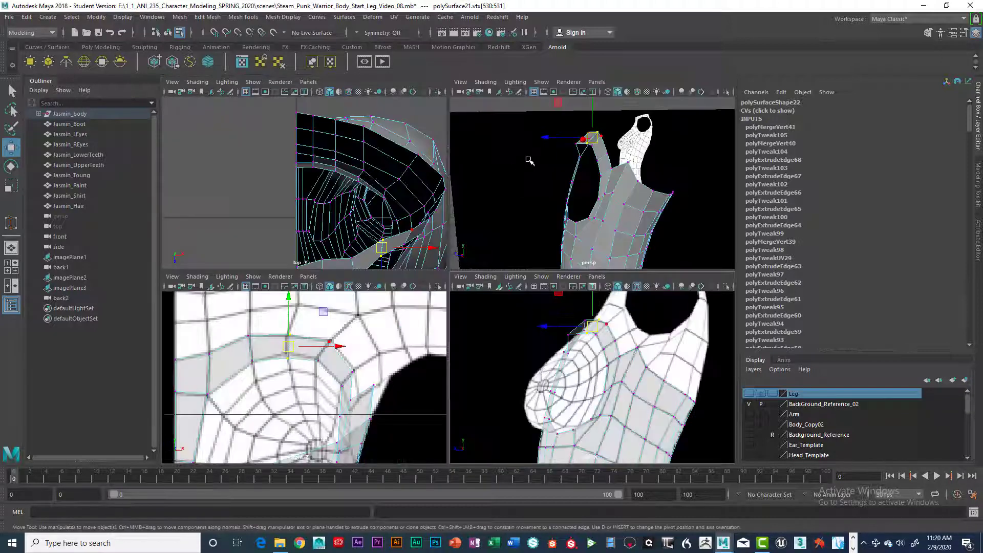
key("space")
left_click_drag(490, 233, 338, 206)
key("space")
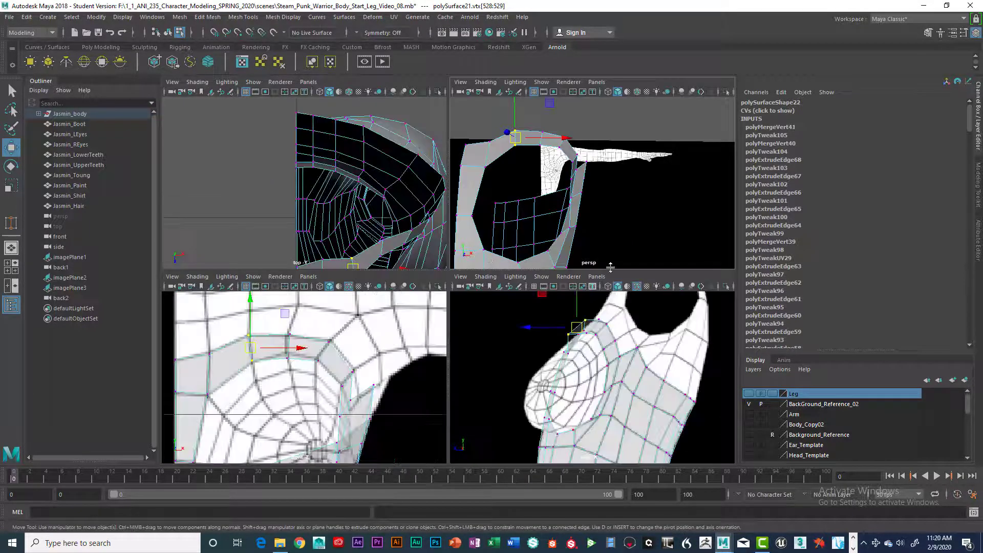
key("space")
left_click_drag(417, 181, 419, 196)
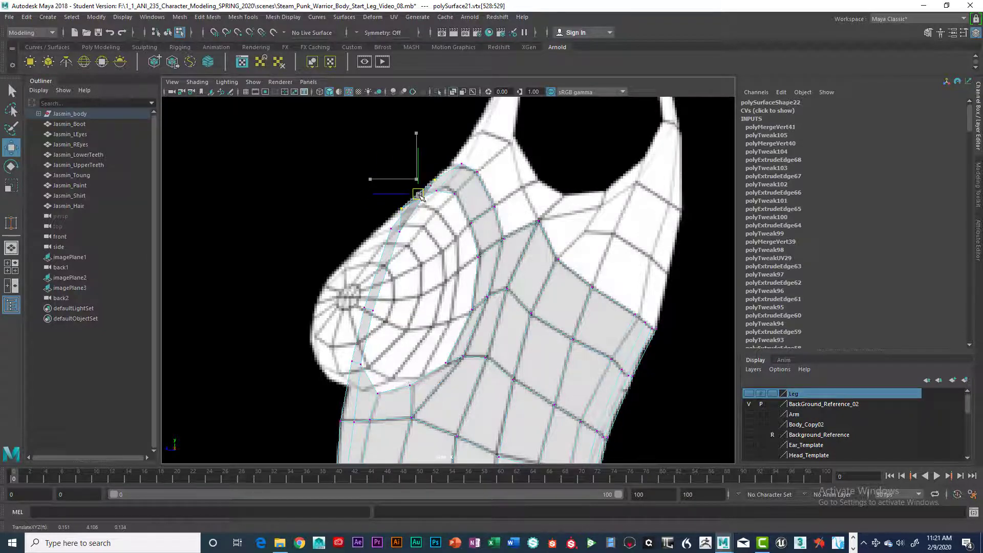
- Select the vertices at the strip's inner upper corner and nudge them onto the reference outline in side view
key("space")
left_click_drag(481, 132, 497, 181)
key("space")
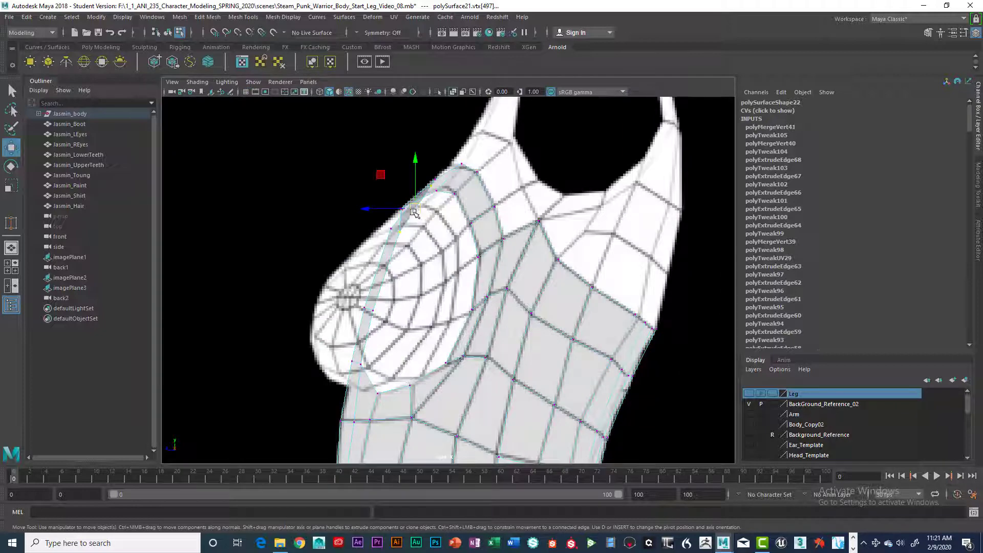
left_click_drag(418, 211, 413, 210)
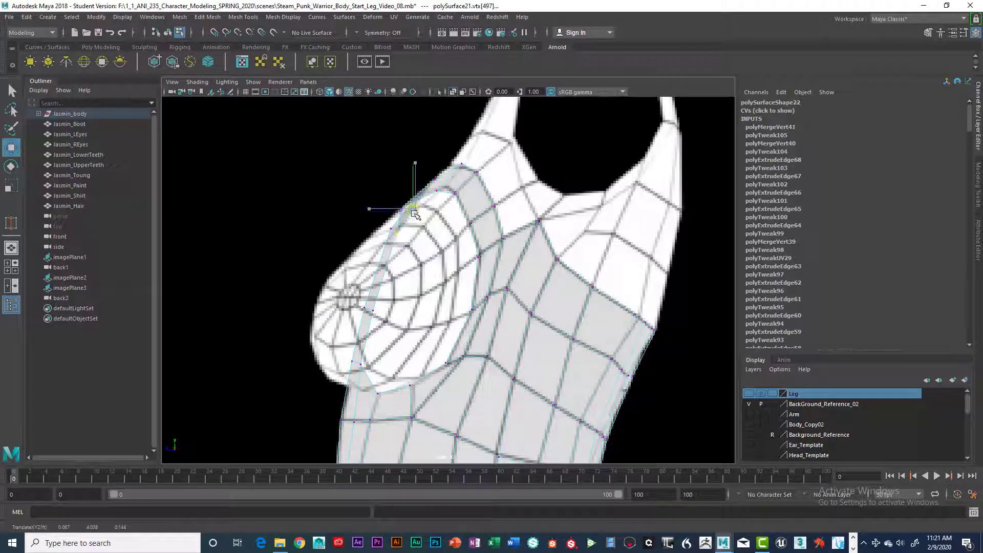
- Inspect the strip's upper vertices around the breast opening from several angles in perspective view
key("space")
key("space")
left_click_drag(469, 219, 458, 270, "alt")
scroll(395, 250, "down", 4)
left_click(381, 241)
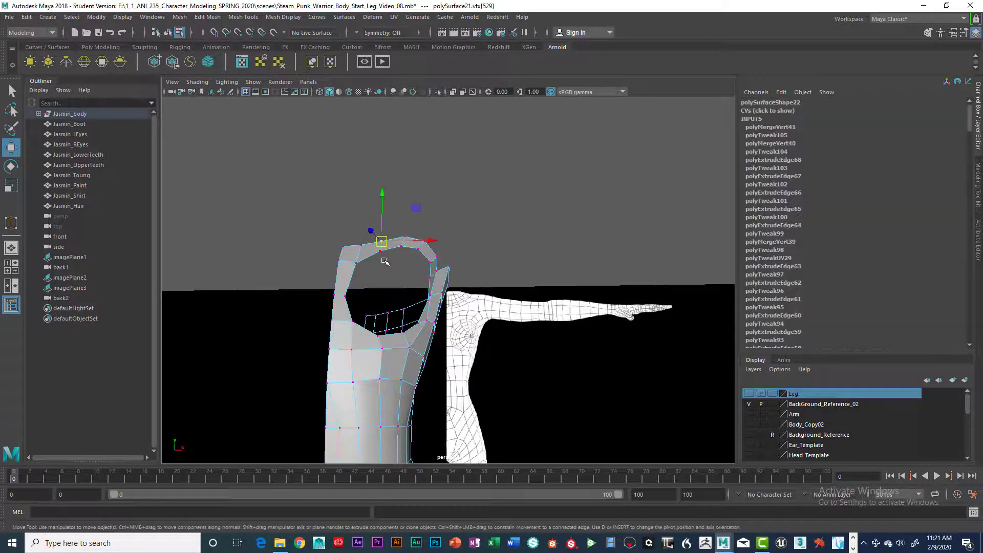
left_click_drag(385, 262, 358, 274, "alt")
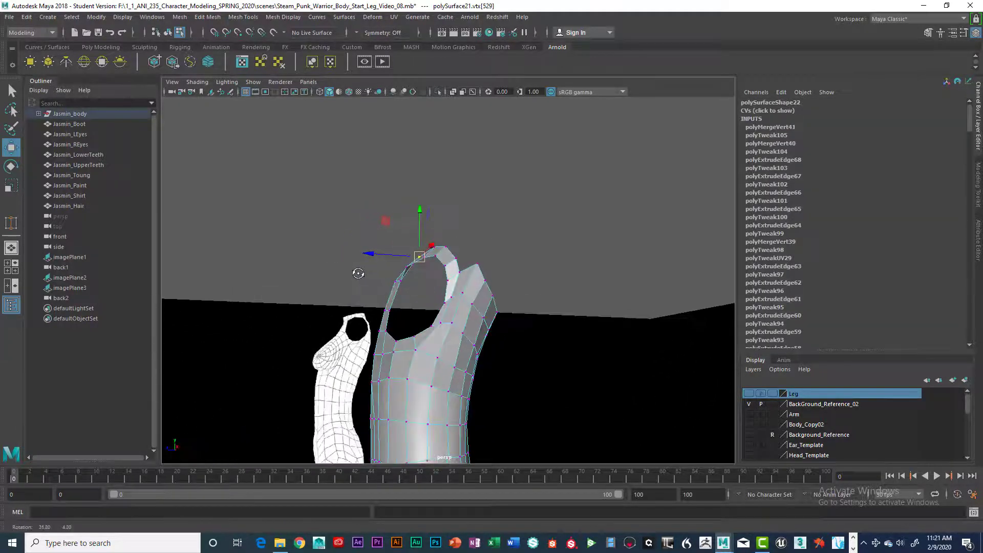
left_click(477, 264)
right_click_drag(473, 277, 404, 287, "alt")
left_click_drag(399, 289, 375, 311, "alt")
- Adjust the vertices on the strip's outer side to follow the reference outline beside the breast in front view
key("space")
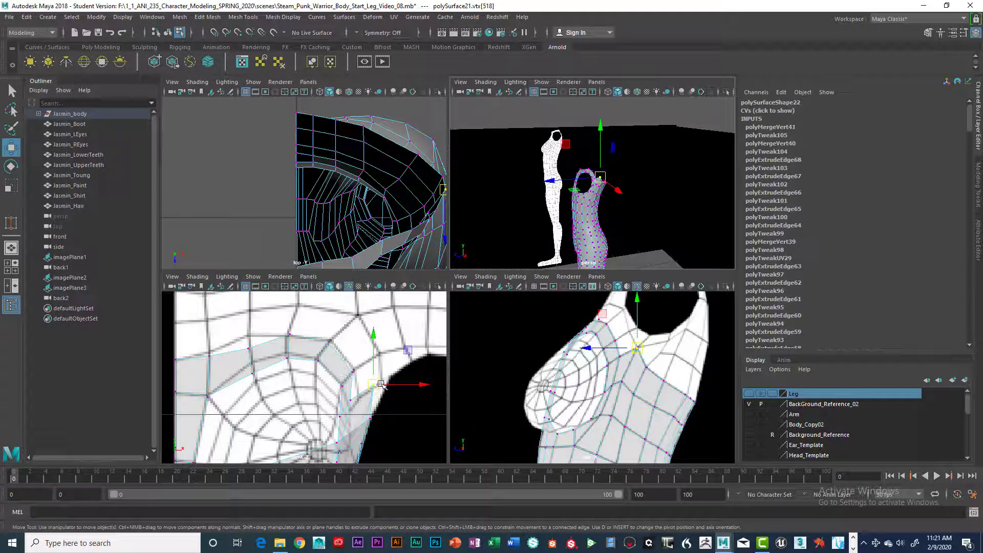
middle_click_drag(379, 381, 354, 349, "alt")
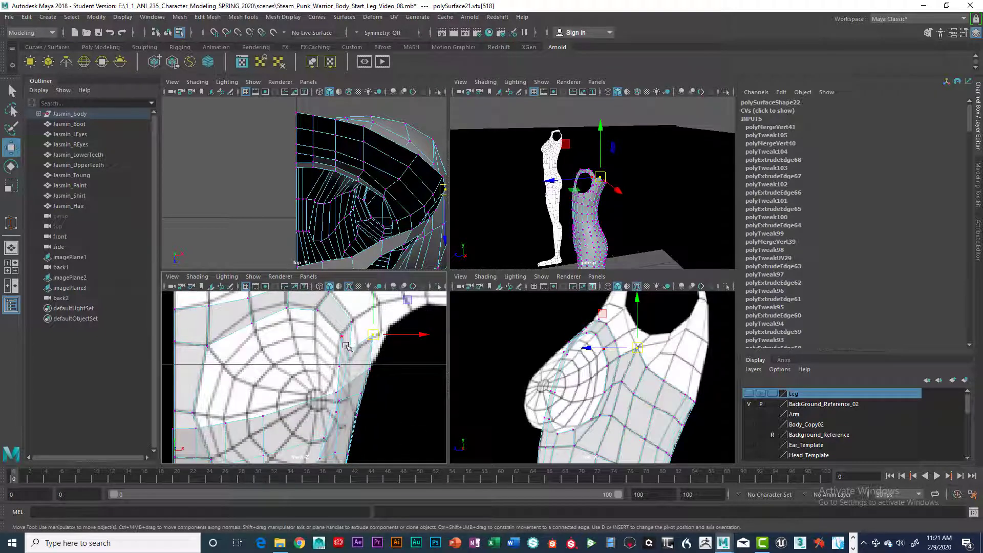
left_click(355, 350)
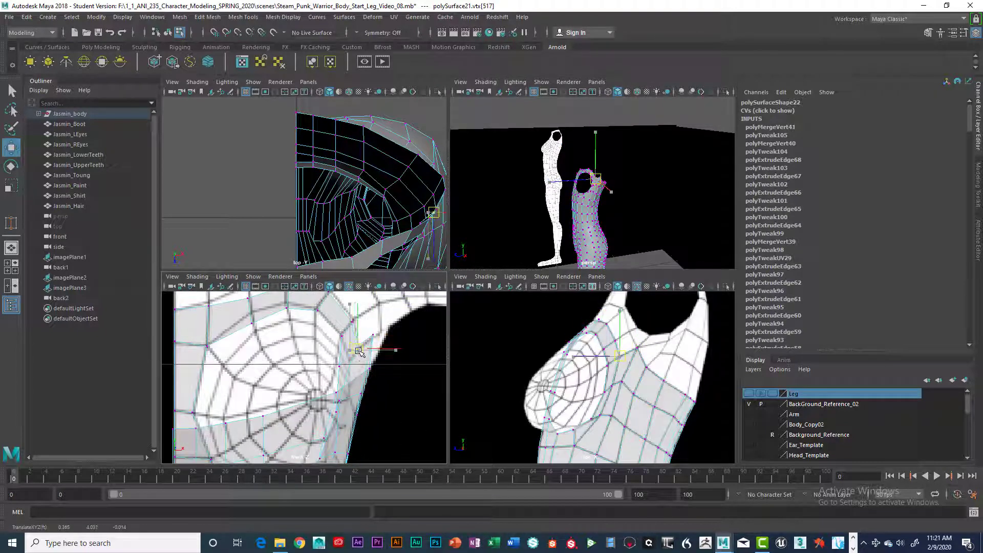
left_click(344, 361)
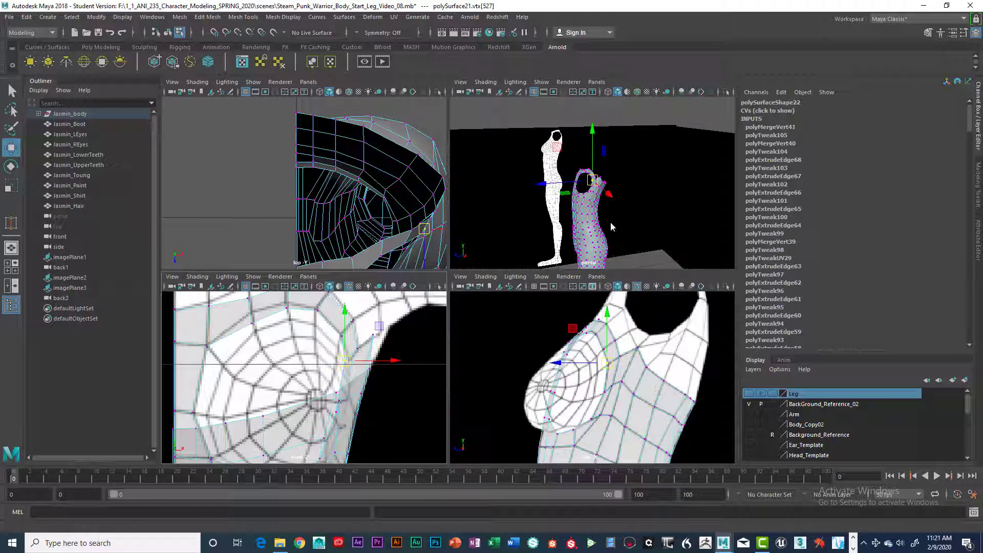
- Check the shape of the strip around the breast opening in perspective view and clear the vertex selection
key("space")
left_click_drag(456, 331, 478, 309, "alt")
scroll(468, 325, "up", 4)
left_click_drag(471, 268, 529, 206, "alt")
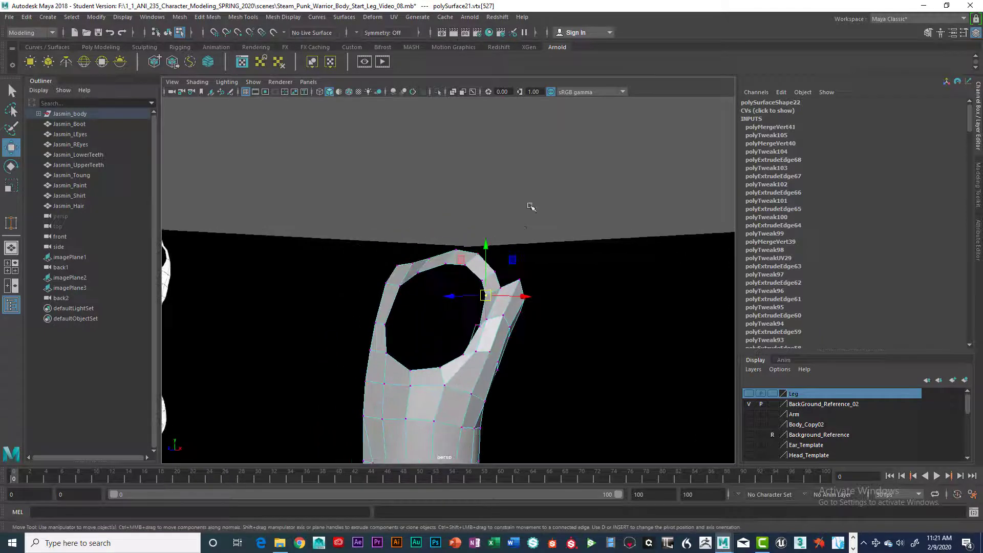
left_click(528, 206)
mouse_move(484, 321)
left_mouse_down("alt")
mouse_move(529, 309)
mouse_move(525, 290)
mouse_move(481, 339)
left_mouse_up("alt")
- Go through the breast opening's lower border edges one by one in edge mode, ending back in object mode
right_click_drag(470, 343, 467, 221)
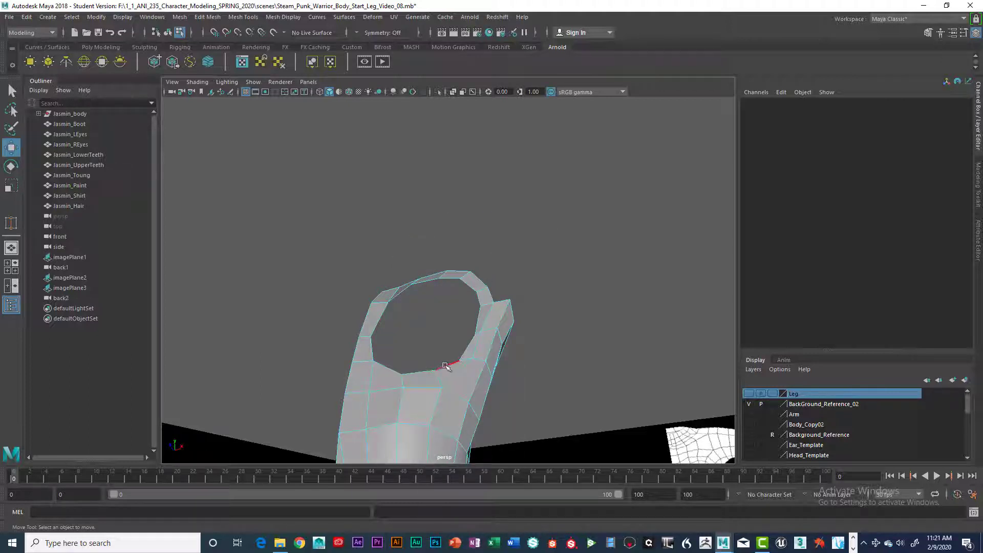
left_click(445, 366)
left_click(388, 367)
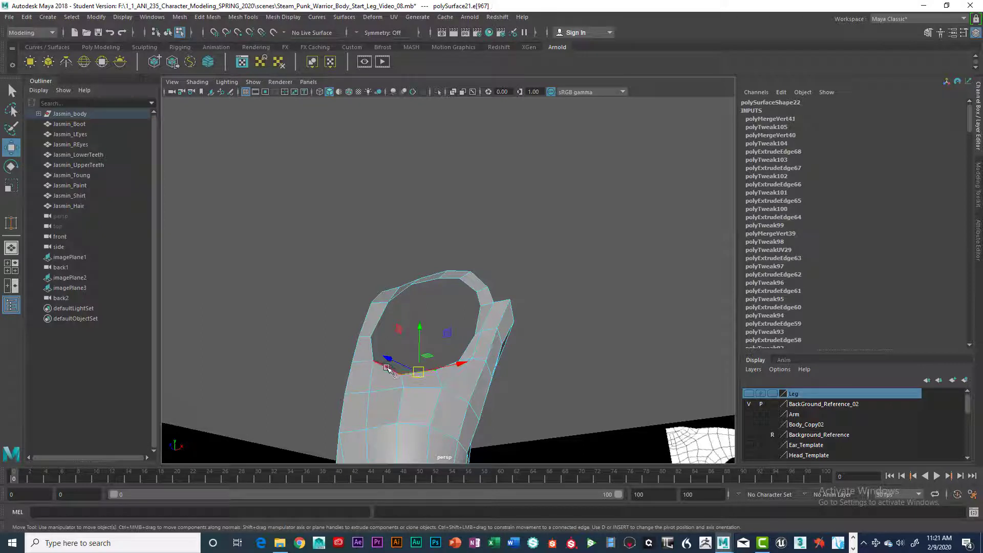
left_click(448, 343)
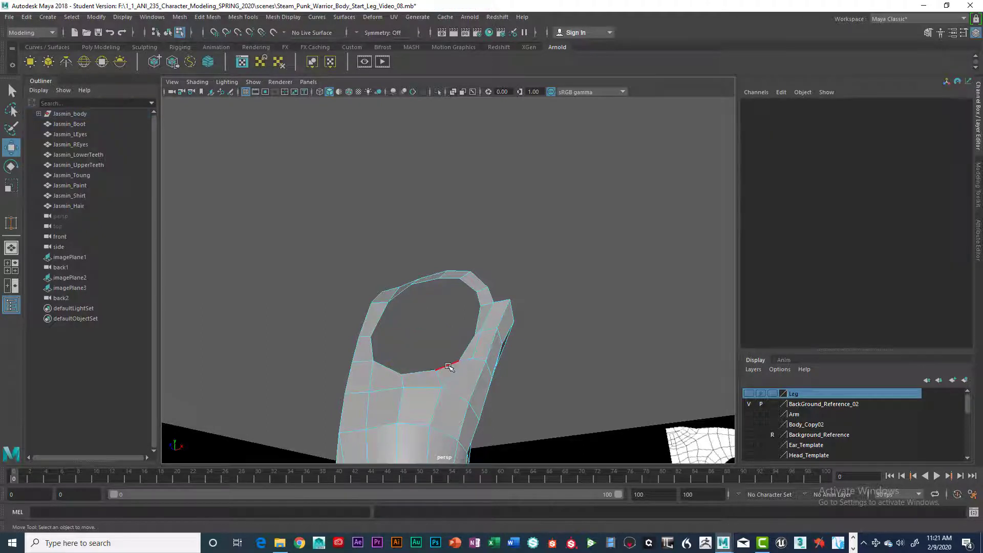
key("q")
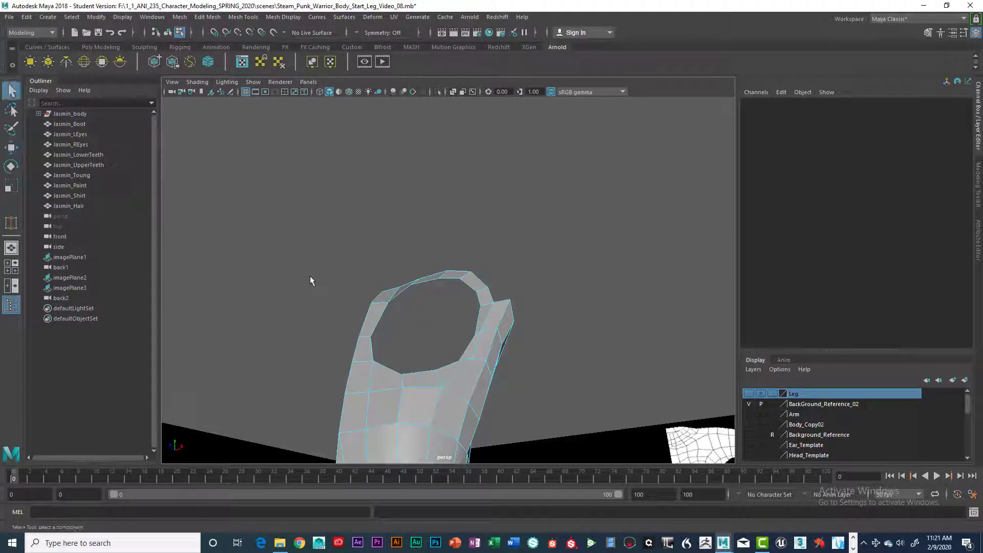
left_click(420, 372)
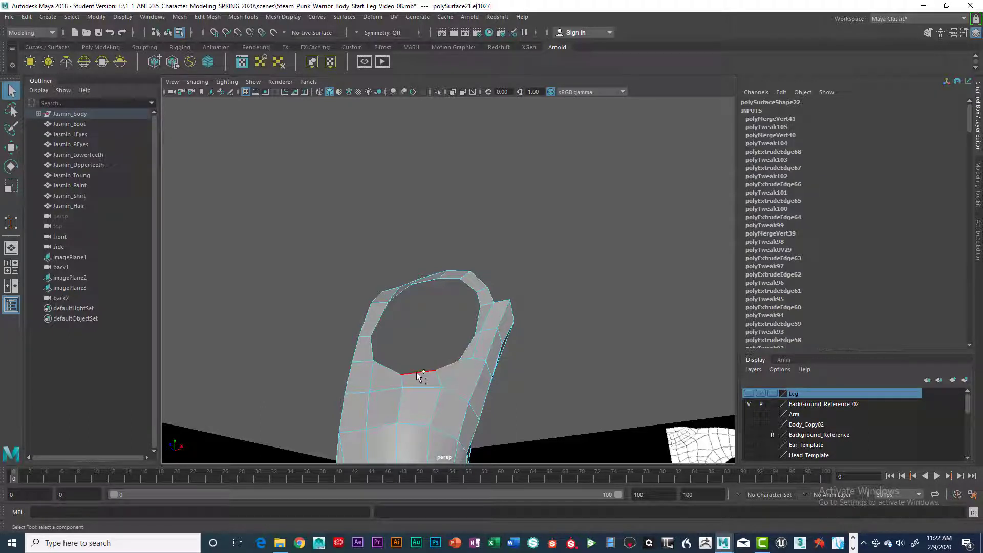
left_click(393, 371)
right_click_drag(462, 286, 509, 231)
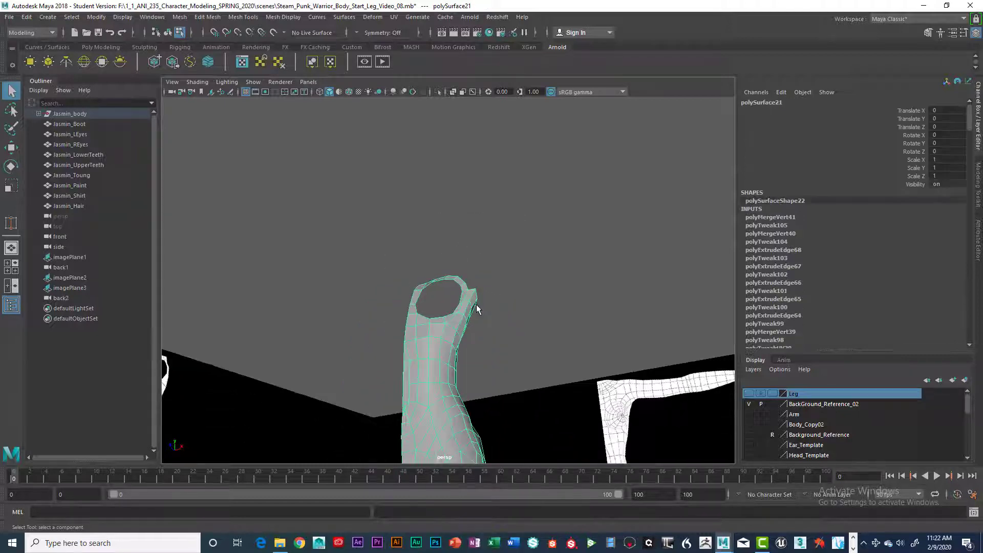
- Examine the torso mesh around the breast opening in perspective and compare it with the side and front references
left_click_drag(476, 309, 464, 334, "alt")
scroll(453, 275, "up", 3)
scroll(444, 321, "up", 2)
scroll(438, 322, "up", 2)
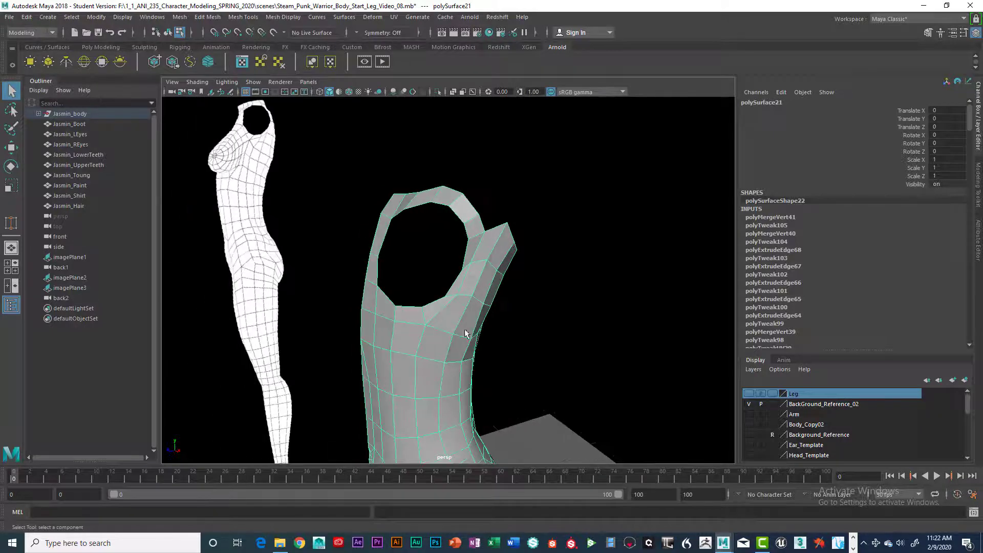
key("space")
key("space")
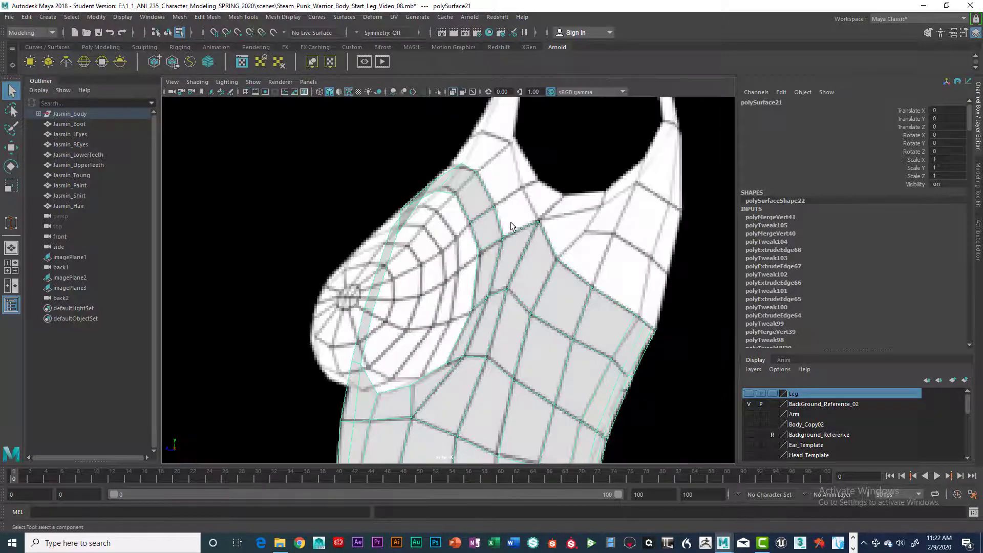
key("space")
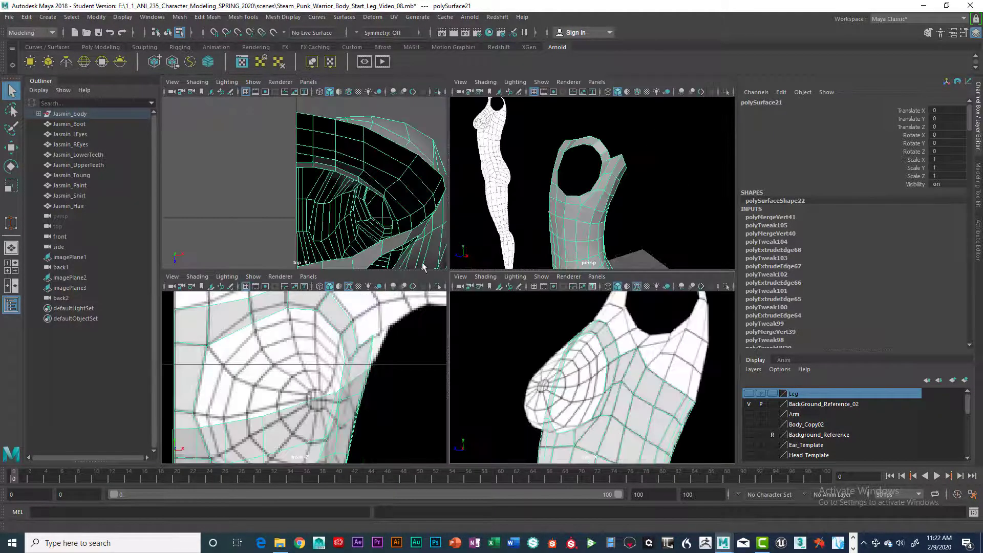
key("space")
scroll(479, 285, "down", 5)
left_click_drag(408, 313, 444, 308, "alt")
scroll(460, 317, "down", 4)
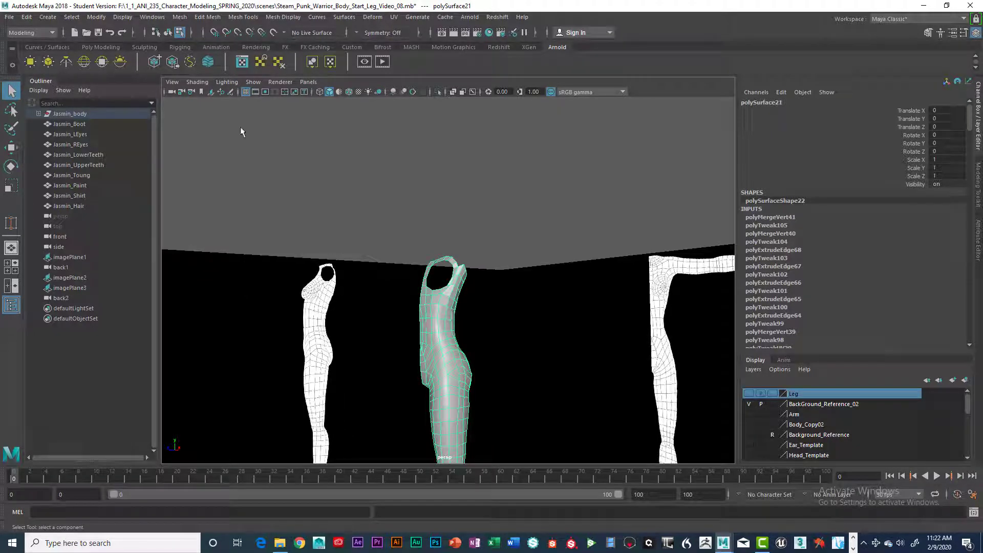
- Create a polygon sphere at the origin and set its Rotate X to 90
left_click(96, 48)
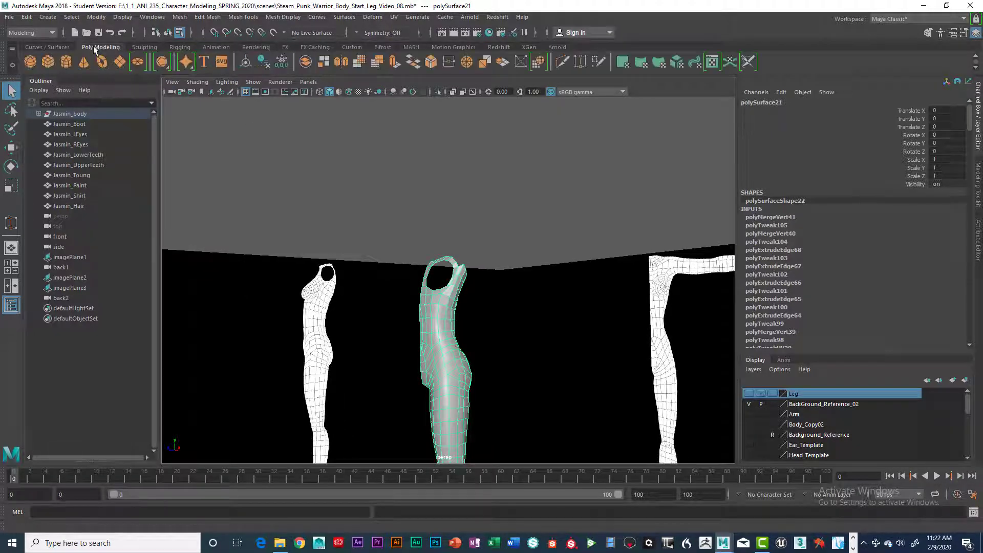
left_click(31, 62)
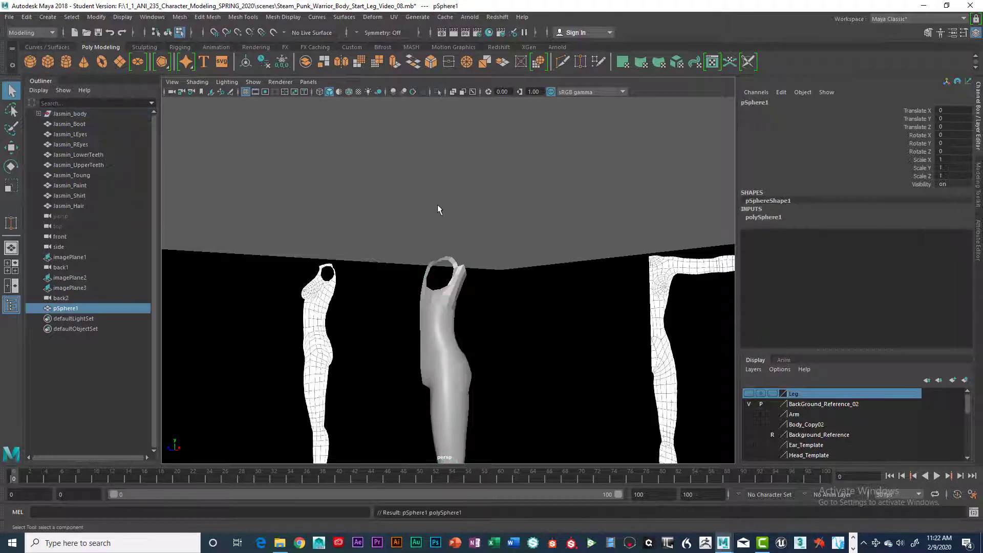
scroll(437, 205, "down", 5)
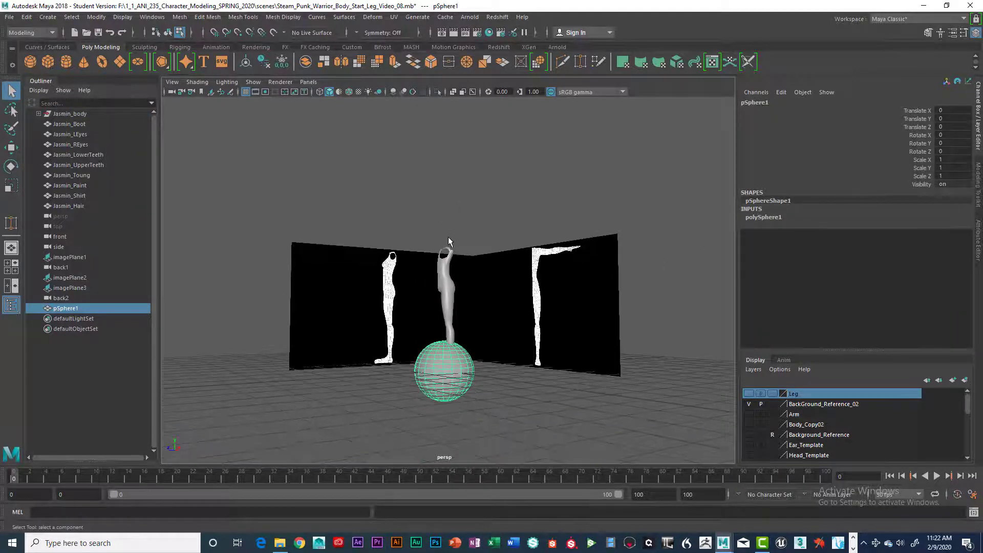
key("w")
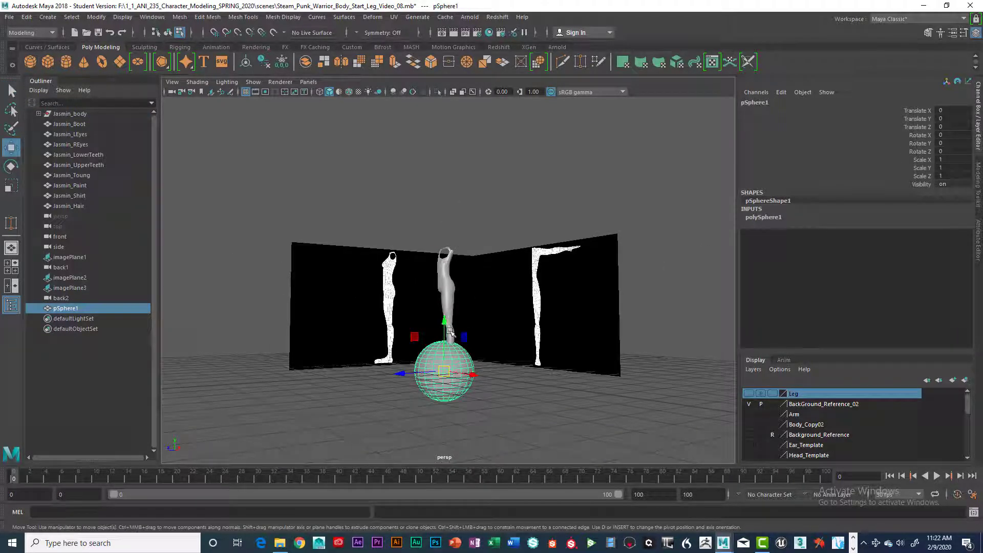
key("r")
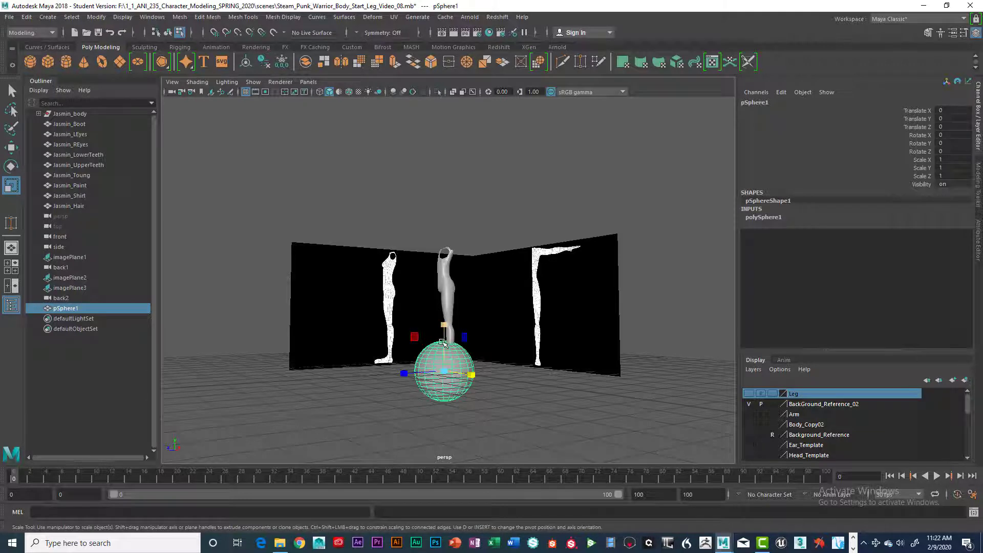
key("e")
mouse_move(419, 337)
left_mouse_down()
mouse_move(406, 341)
mouse_move(411, 383)
mouse_move(410, 340)
mouse_move(413, 354)
left_mouse_up()
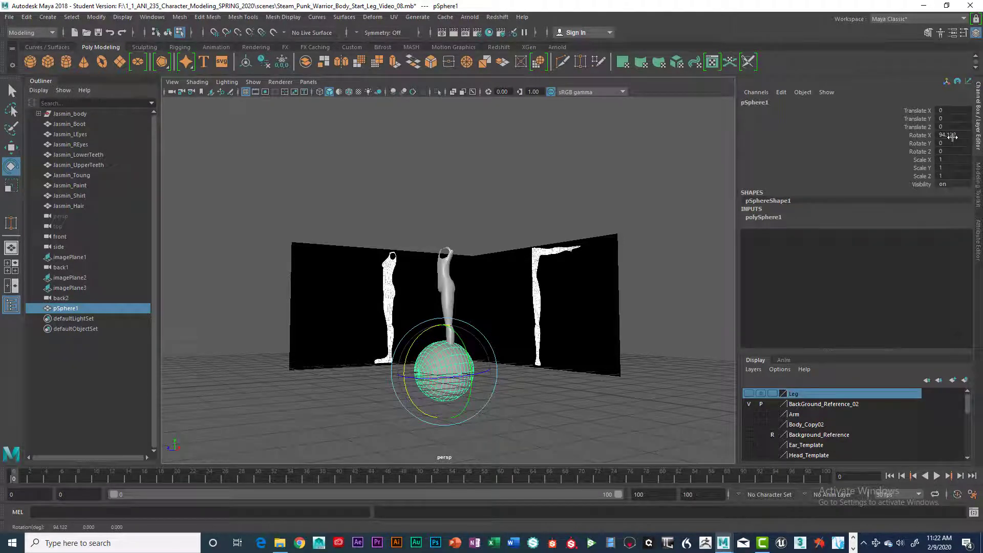
double_click(945, 135)
type("90")
key("Return")
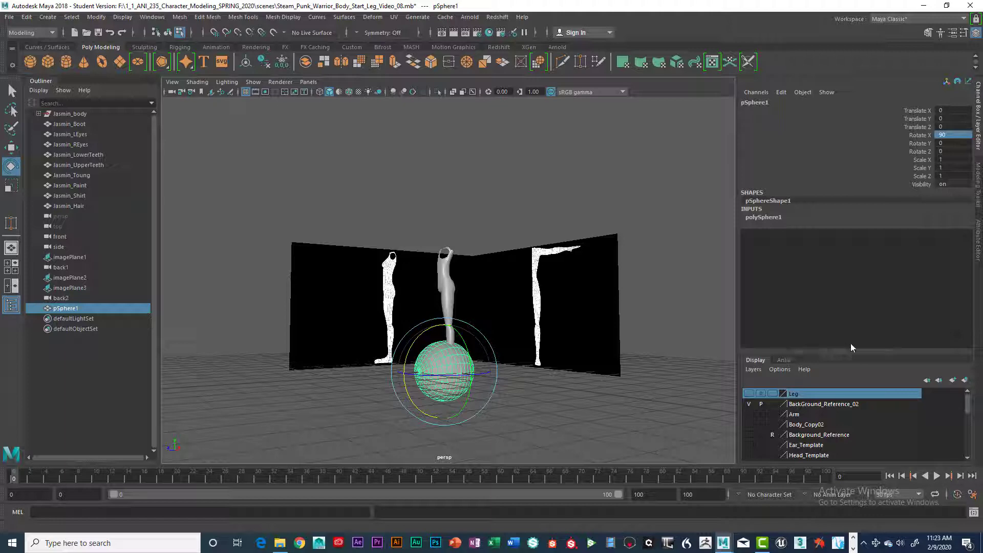
- Set the sphere's Subdivisions Axis and Subdivisions Height to 12 each
left_click(775, 217)
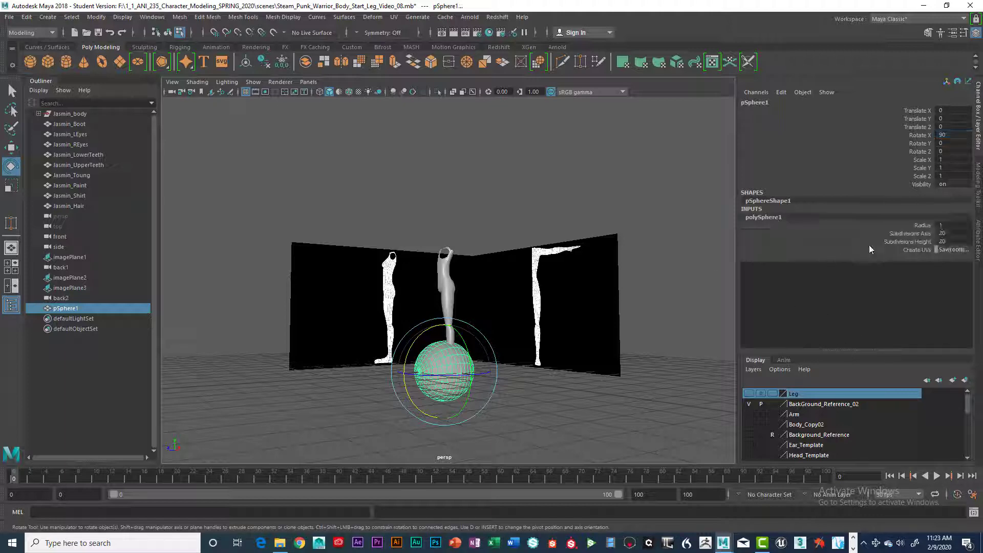
left_click(952, 233)
left_click(949, 234)
type("12")
left_click(951, 241)
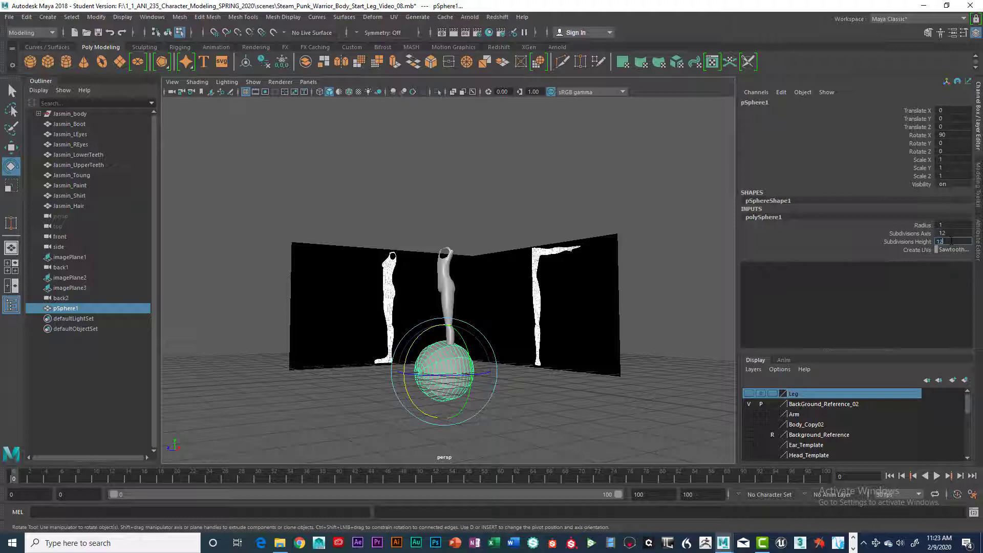
type("12")
key("Return")
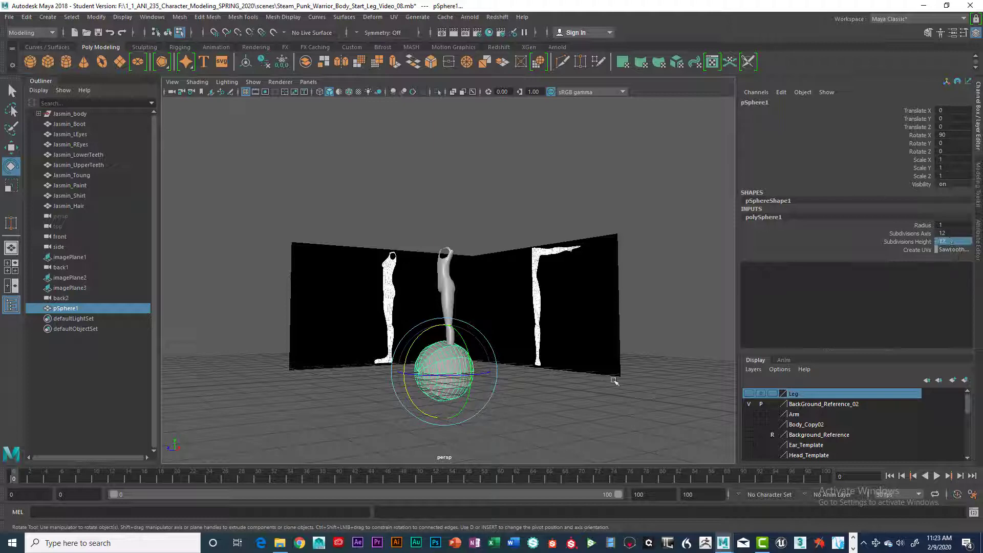
- Examine the sphere's reduced subdivisions and pole orientation from several angles in perspective view
left_click_drag(597, 394, 548, 395, "alt")
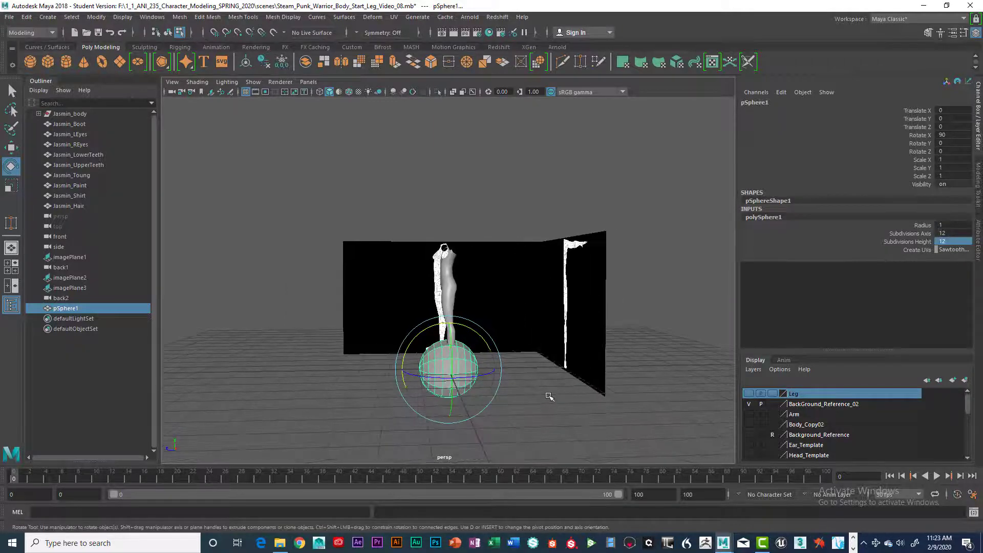
scroll(548, 395, "up", 4)
middle_click_drag(547, 395, 548, 380, "alt")
left_click_drag(548, 379, 601, 336, "alt")
scroll(578, 350, "up", 4)
left_click(585, 362)
middle_click_drag(520, 371, 559, 344, "alt")
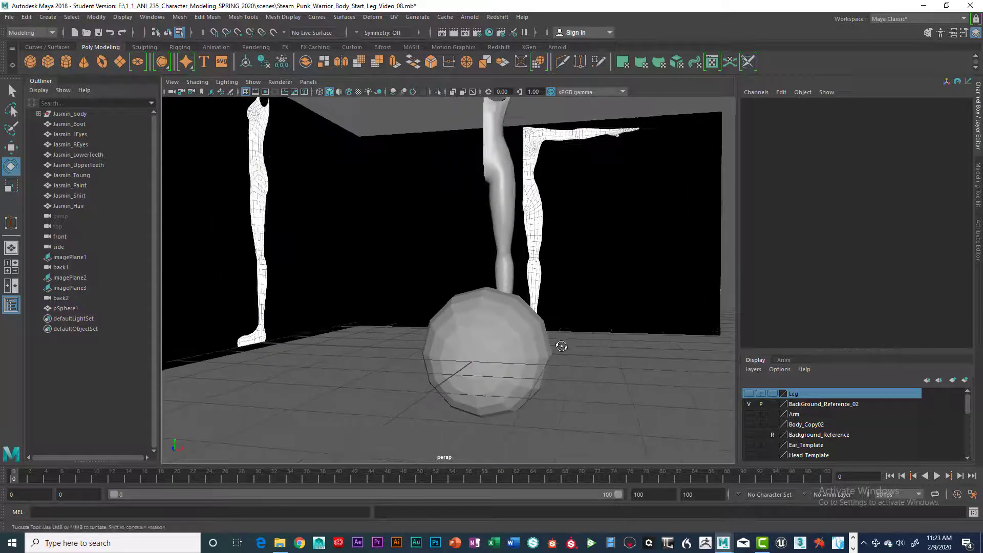
left_click_drag(560, 345, 520, 346, "alt")
- Select the faces of the sphere's rear half in side view, delete them and check the hemisphere in perspective
right_click_drag(520, 347, 522, 325)
left_click_drag(558, 359, 517, 362, "alt")
right_click_drag(517, 361, 512, 281)
key("space")
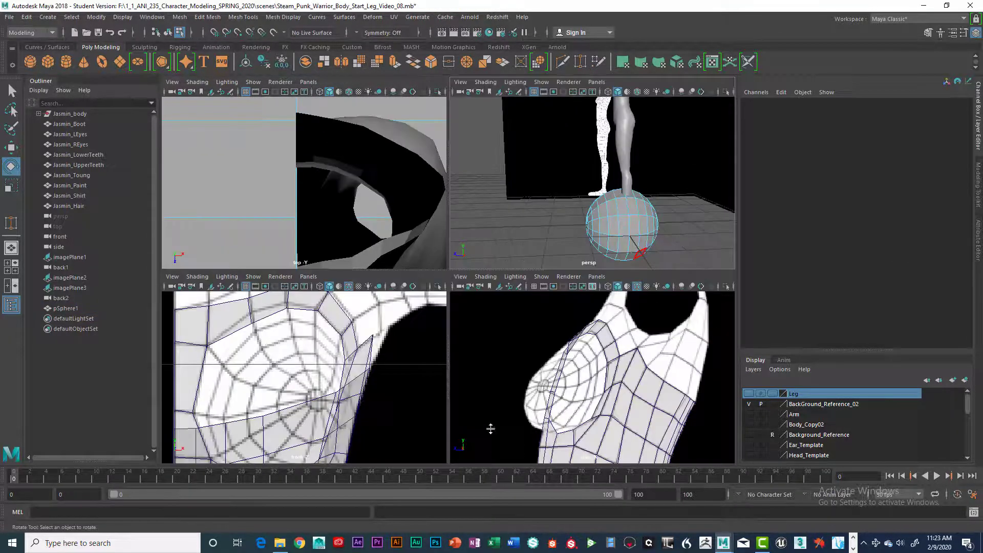
scroll(604, 396, "down", 6)
key("space")
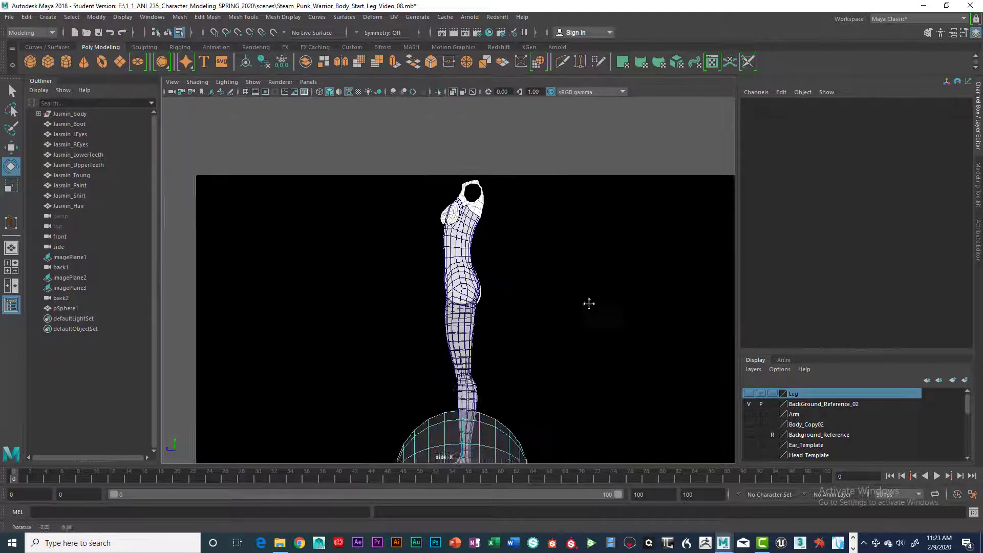
scroll(558, 297, "up", 3)
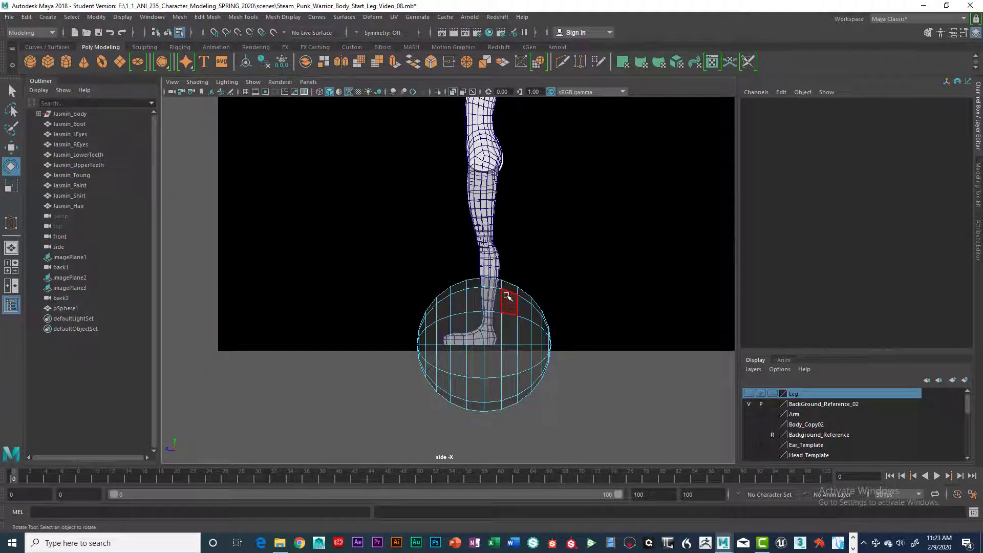
right_click(506, 298)
left_click(506, 276)
left_click_drag(486, 256, 598, 427)
key("Delete")
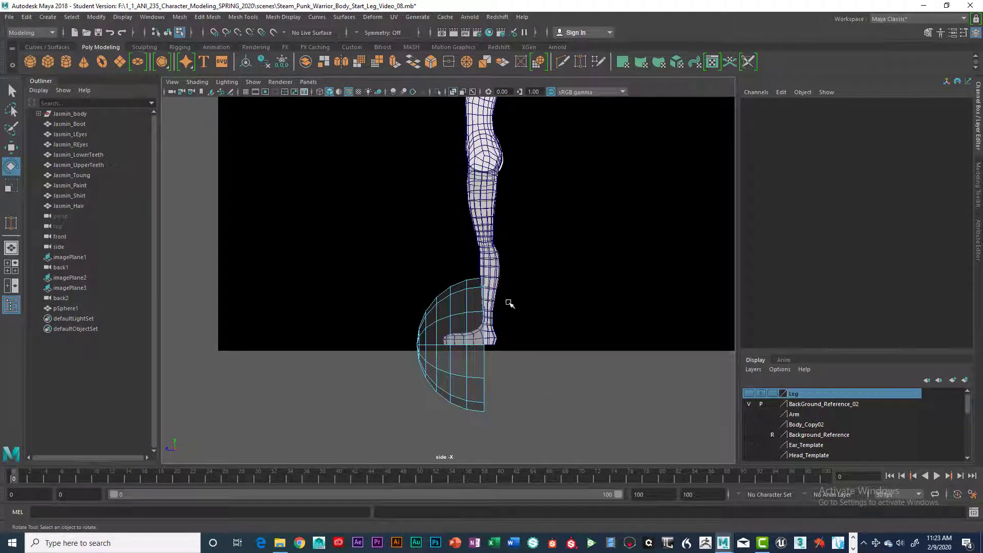
key("space")
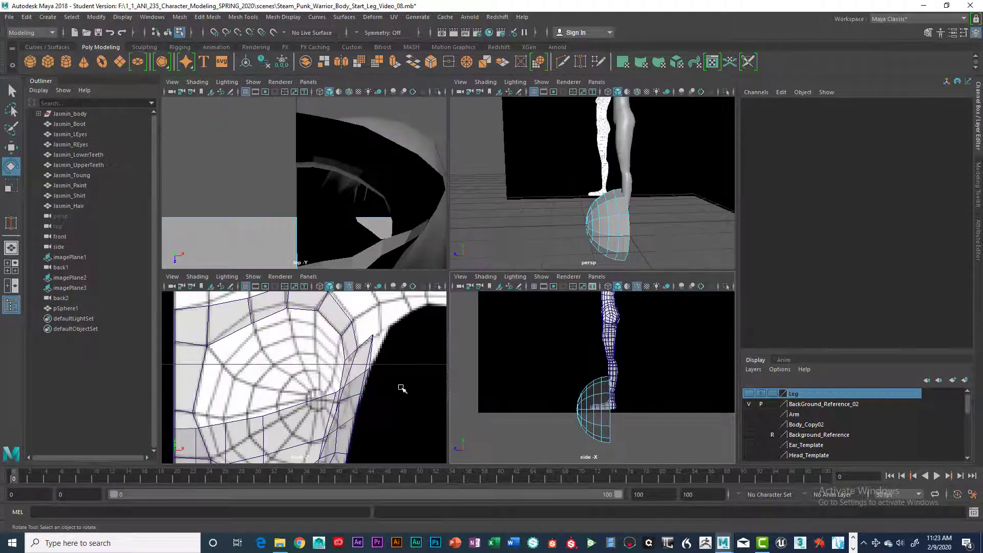
key("space")
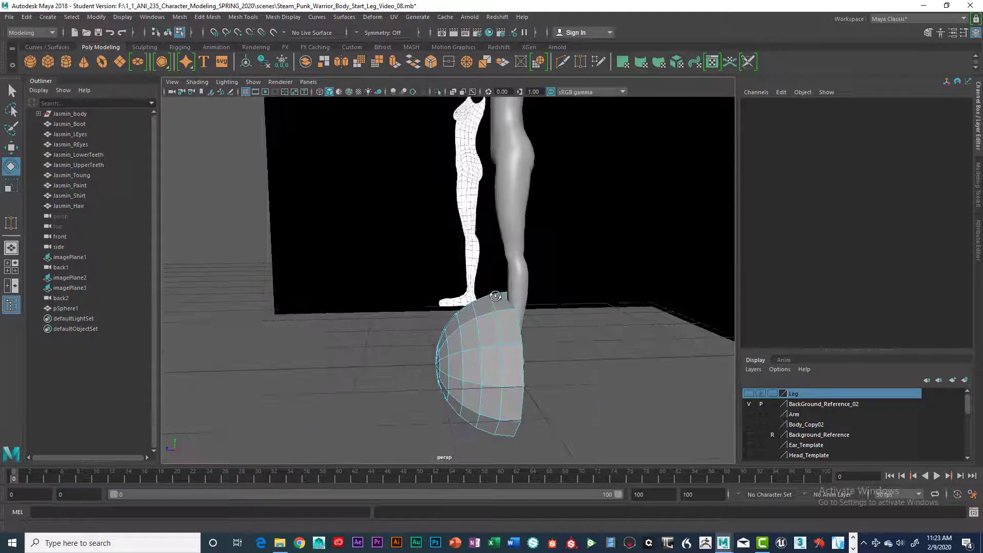
- Select every other edge radiating from the hemisphere's pole and delete them to turn the tip triangles into quads
left_click_drag(495, 296, 554, 290, "alt")
right_click_drag(554, 290, 557, 315, "alt")
left_click_drag(560, 338, 582, 342, "alt")
middle_click_drag(581, 341, 571, 274, "alt")
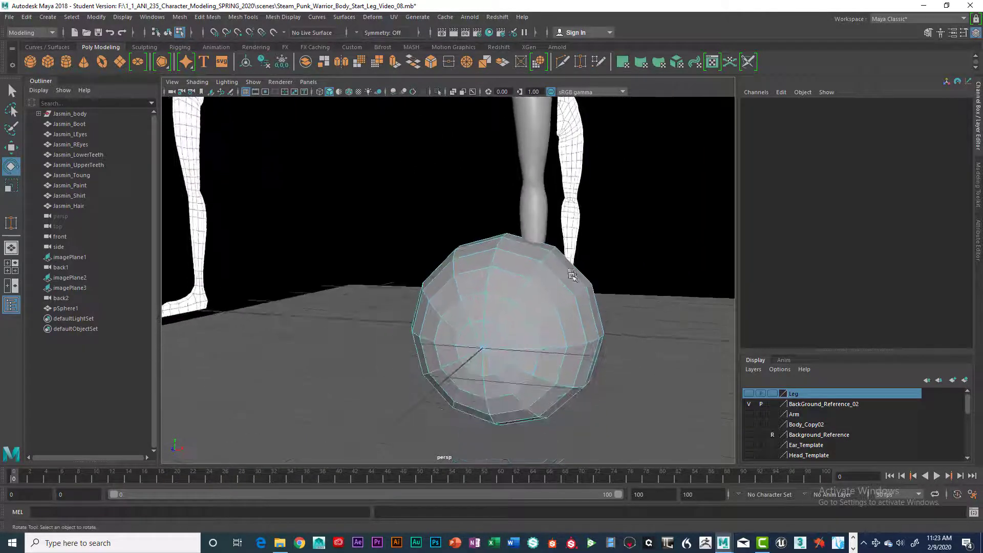
left_click_drag(571, 275, 578, 280, "alt")
right_click_drag(578, 280, 562, 302, "alt")
middle_click_drag(562, 302, 568, 277, "alt")
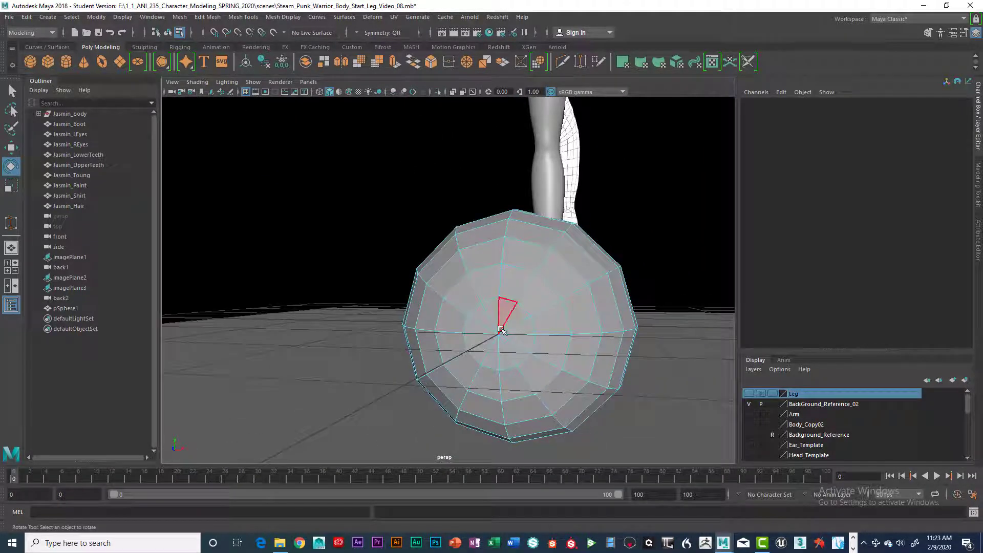
right_click_drag(512, 314, 523, 227)
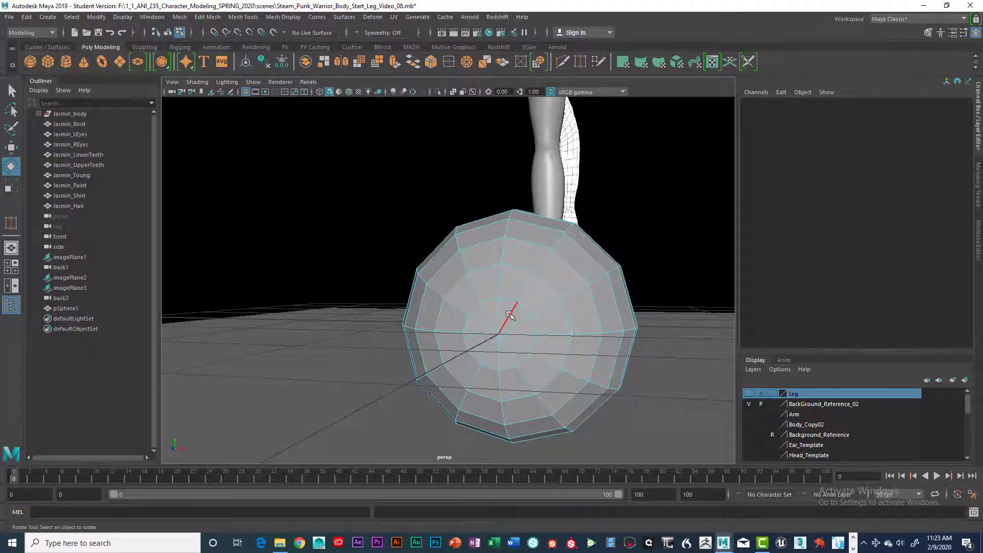
left_click(510, 315)
key("q")
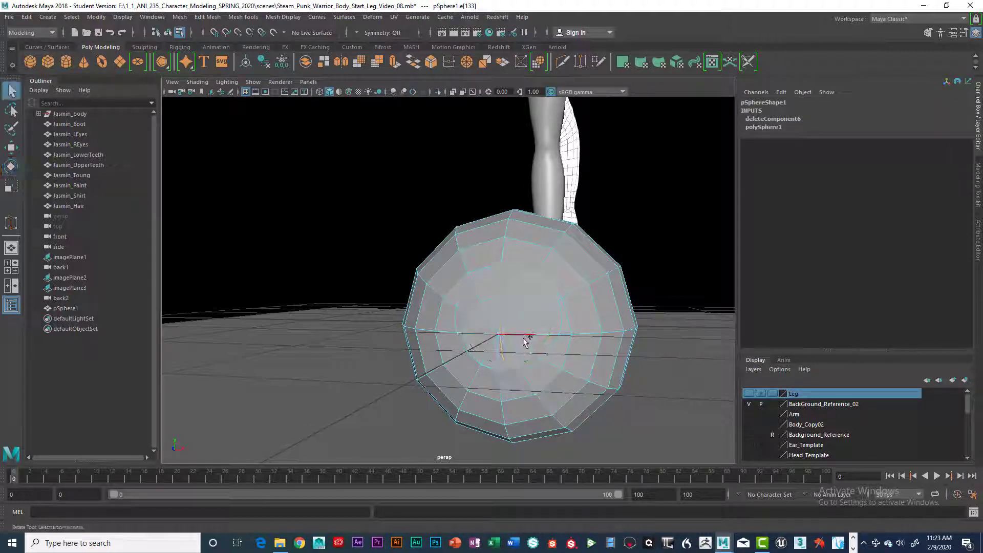
left_click(512, 357, "shift")
left_click(487, 351, "shift")
left_click(478, 333, "shift")
left_click(484, 308, "shift")
left_click_drag(572, 332, 529, 331, "alt")
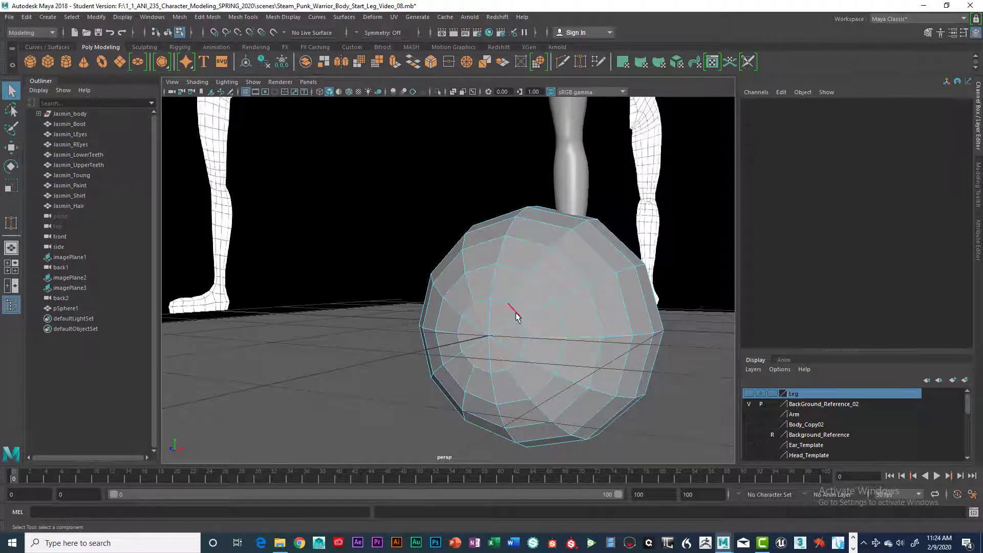
- Return the hemisphere to object selection and move it up to breast height in side view, at about Y 3.96 and Z 0.176
right_click(518, 315)
left_click(499, 310)
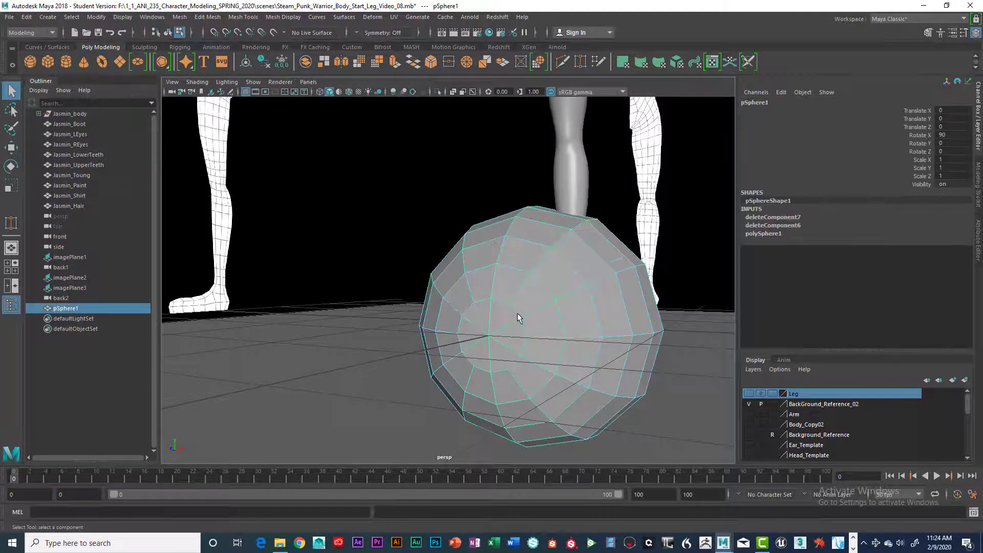
key("a")
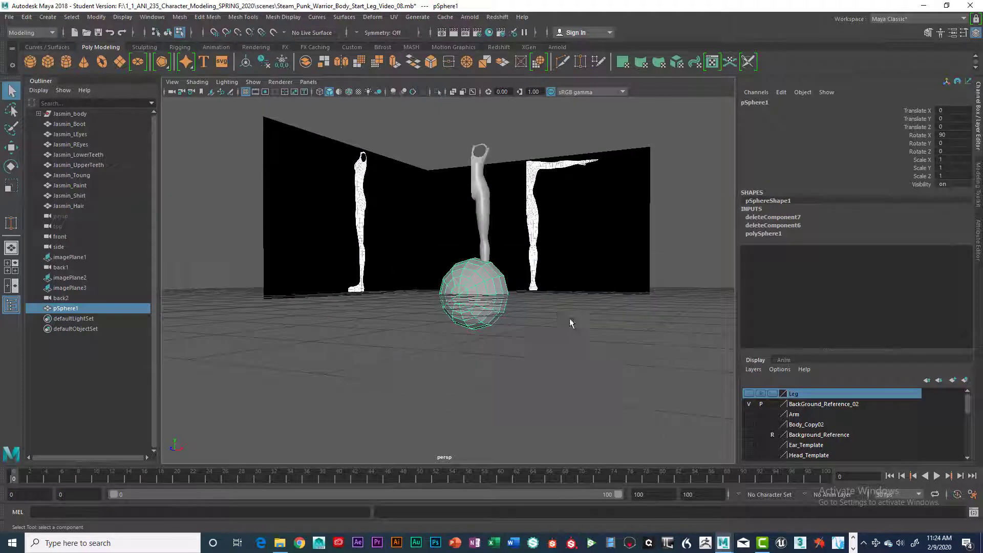
key("space")
key("space")
scroll(572, 329, "down", 2)
middle_click_drag(544, 330, 537, 369, "alt")
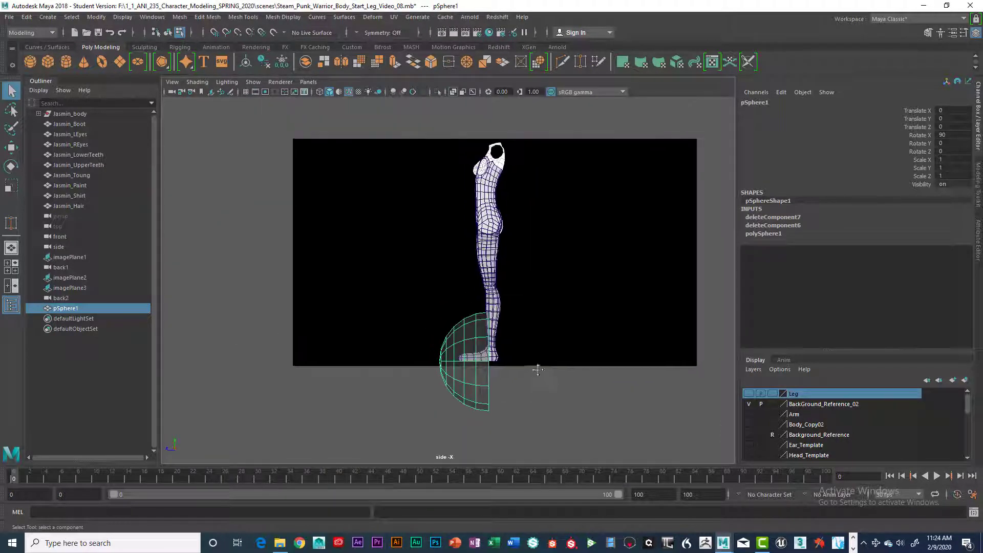
key("w")
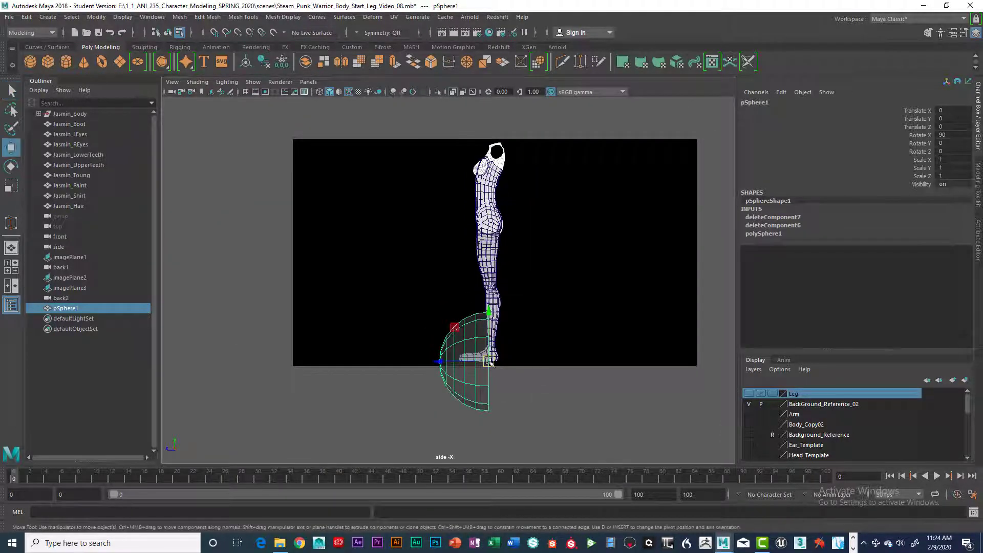
left_click_drag(489, 361, 482, 167)
scroll(481, 168, "up", 2)
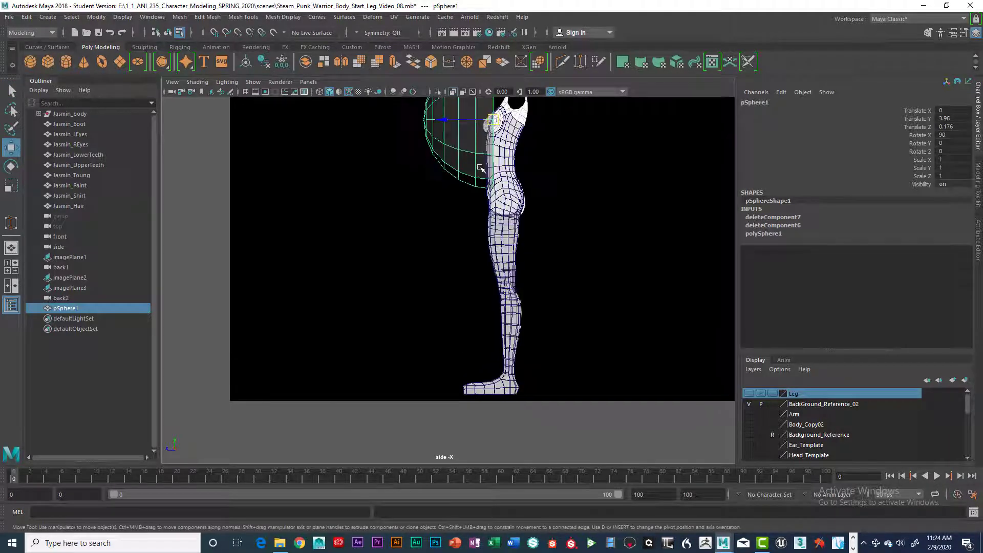
scroll(482, 168, "up", 3)
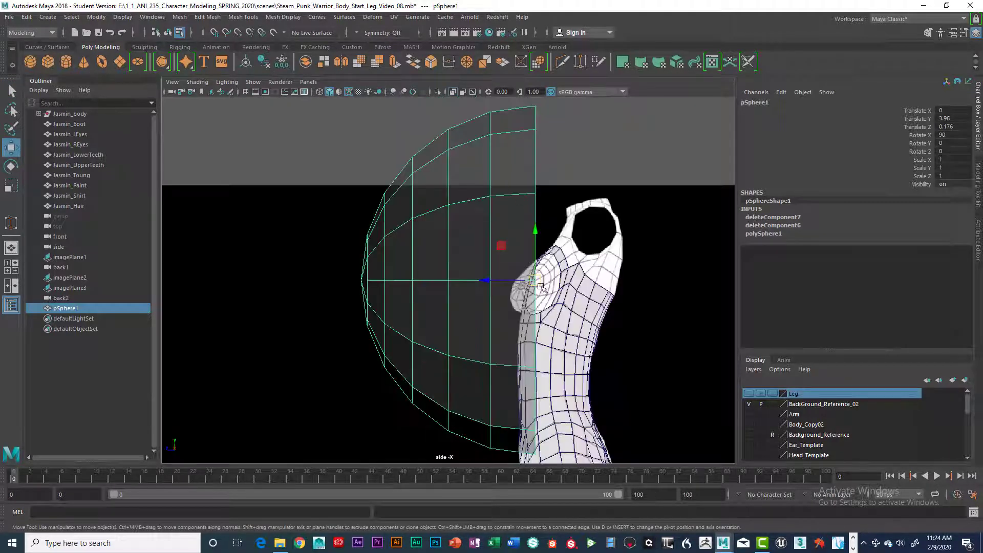
- Scale the hemisphere uniformly to about 0.182 and shift it to about Y 3.942, Z 0.132 against the side reference
key("e")
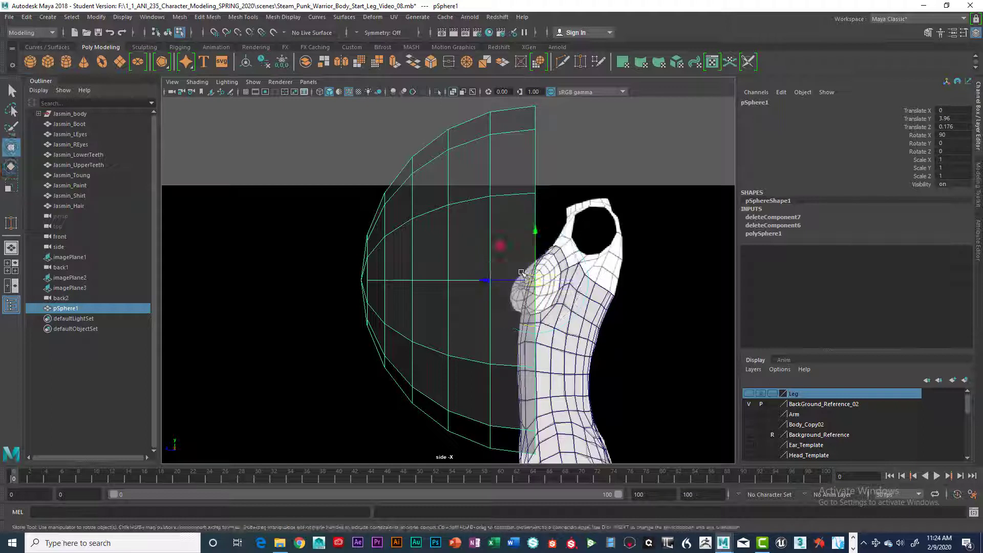
key("r")
left_click_drag(535, 280, 361, 281)
left_click_drag(538, 279, 472, 282)
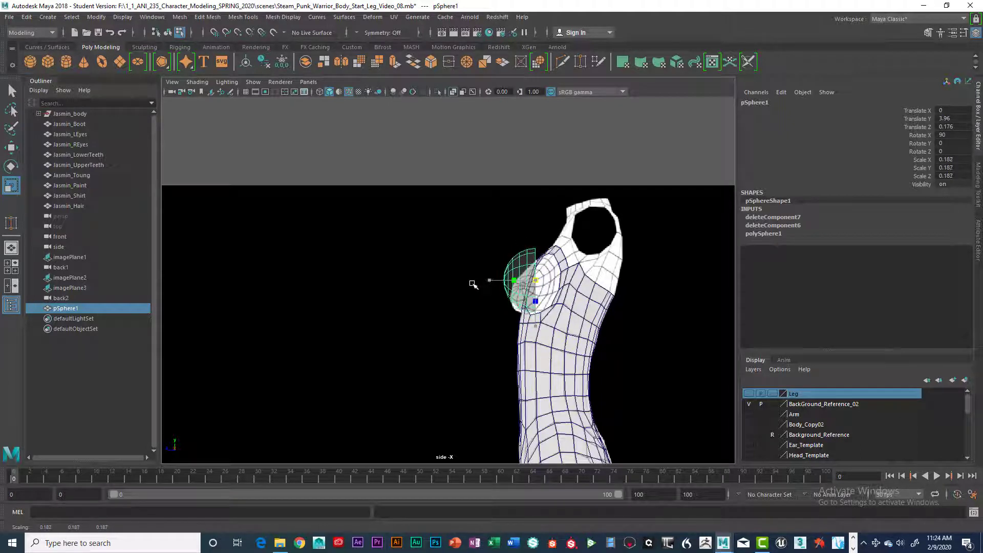
key("w")
left_click_drag(537, 280, 547, 282)
- In front view, move the hemisphere to about X 0.212 over the reference breast and reduce Scale X to about 0.151 and Scale Z to 0.172
key("space")
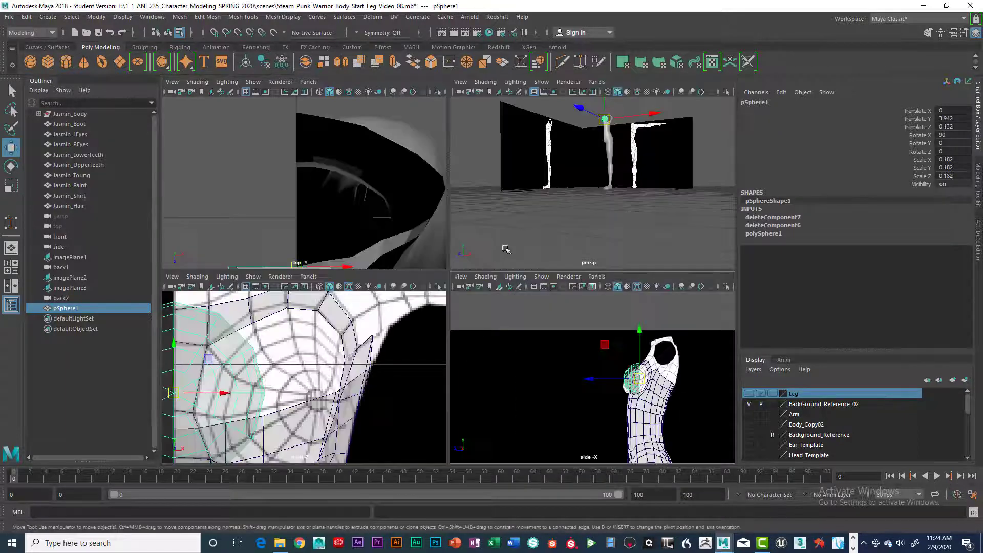
key("space")
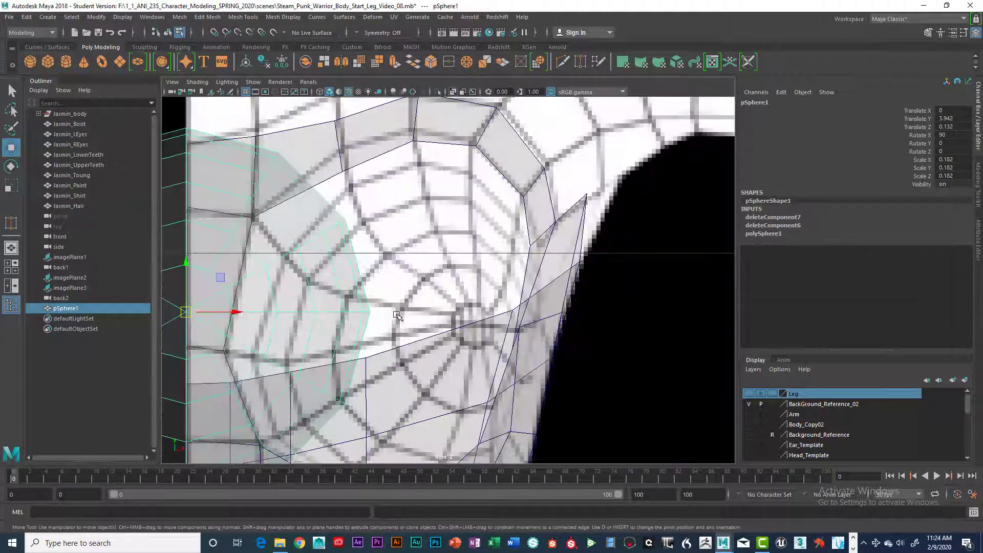
scroll(366, 297, "down", 3)
left_click_drag(366, 297, 466, 302)
key("r")
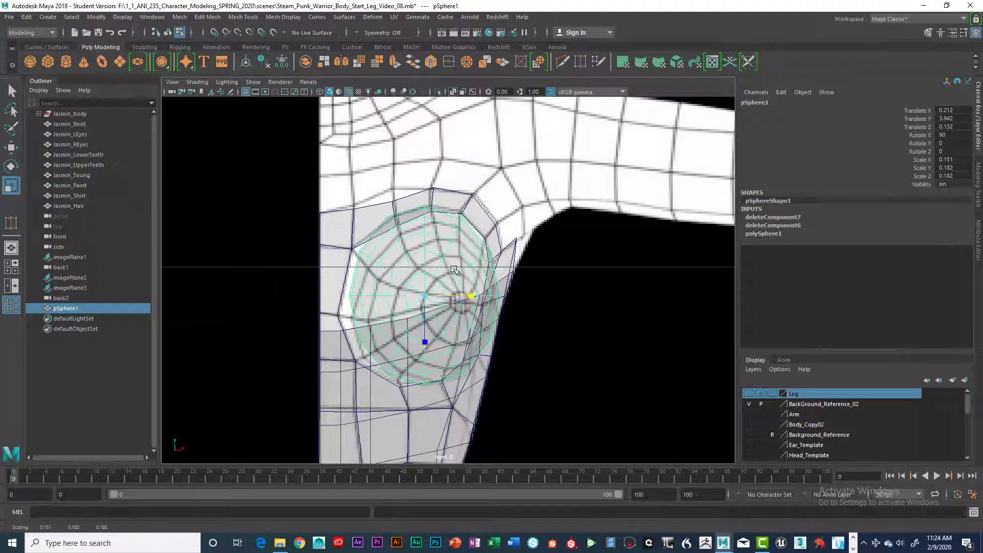
left_click_drag(425, 343, 424, 341)
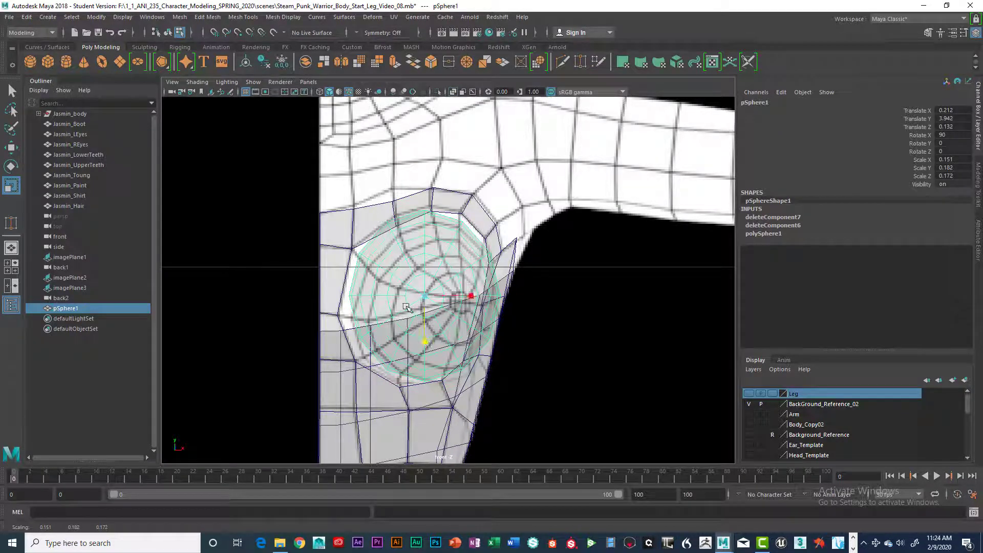
- Adjust the hemisphere's front-view position to about X 0.201, Y 3.931 within the breast opening
key("w")
left_click_drag(426, 298, 418, 302)
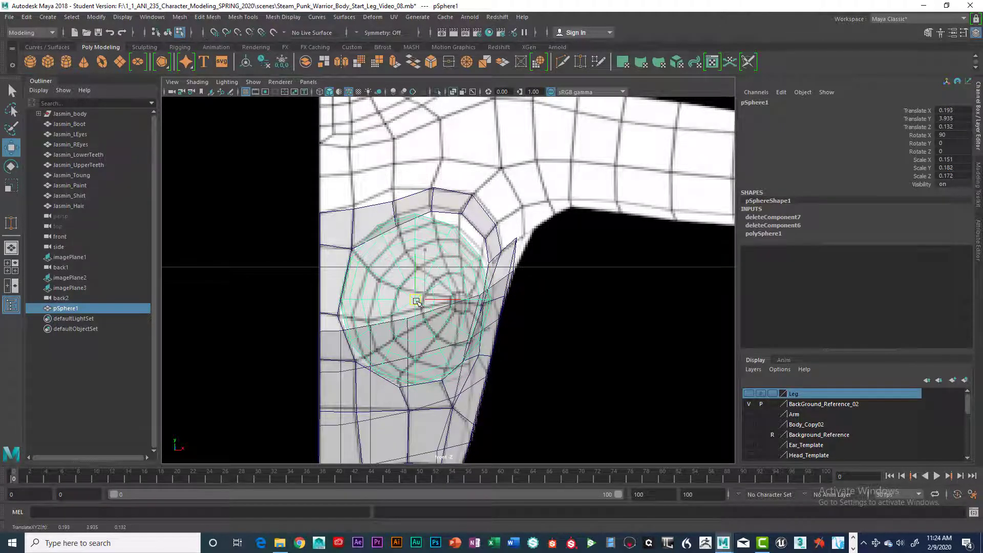
left_click_drag(418, 301, 420, 303)
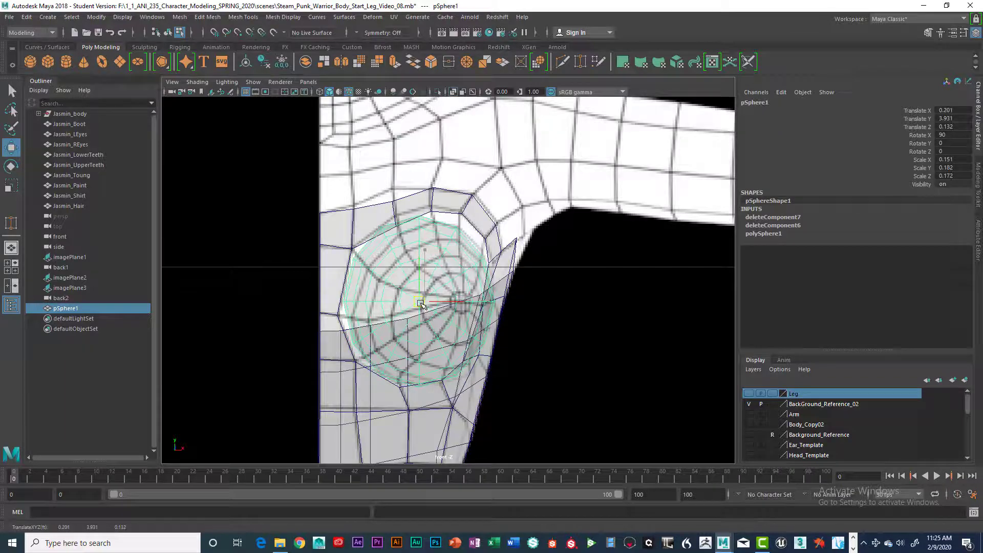
- In perspective view, rotate the hemisphere to about 20.4 degrees in Y and flatten its Scale Y to about 0.108
key("space")
key("space")
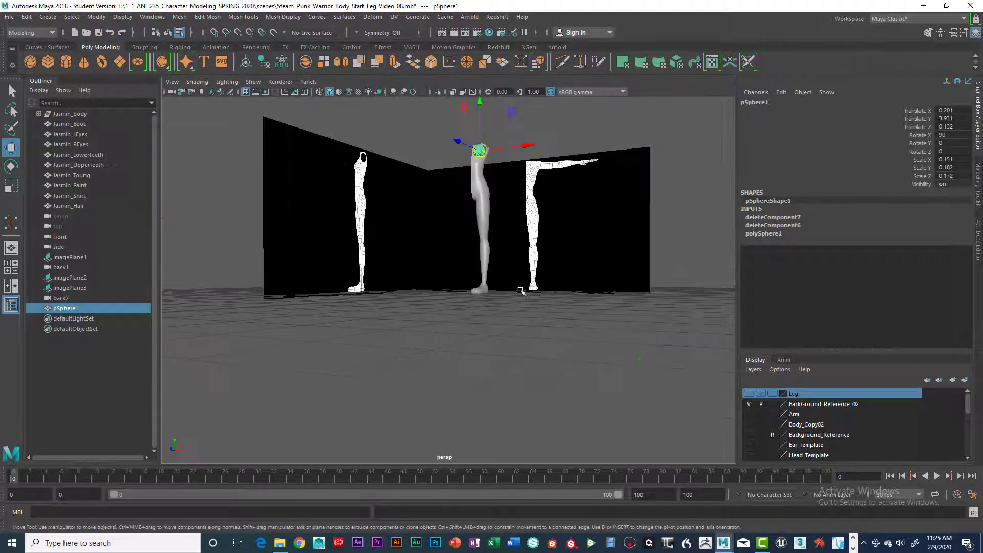
key("f")
mouse_move(549, 304)
left_mouse_down("alt")
mouse_move(603, 309)
mouse_move(588, 345)
mouse_move(533, 307)
left_mouse_up("alt")
key("e")
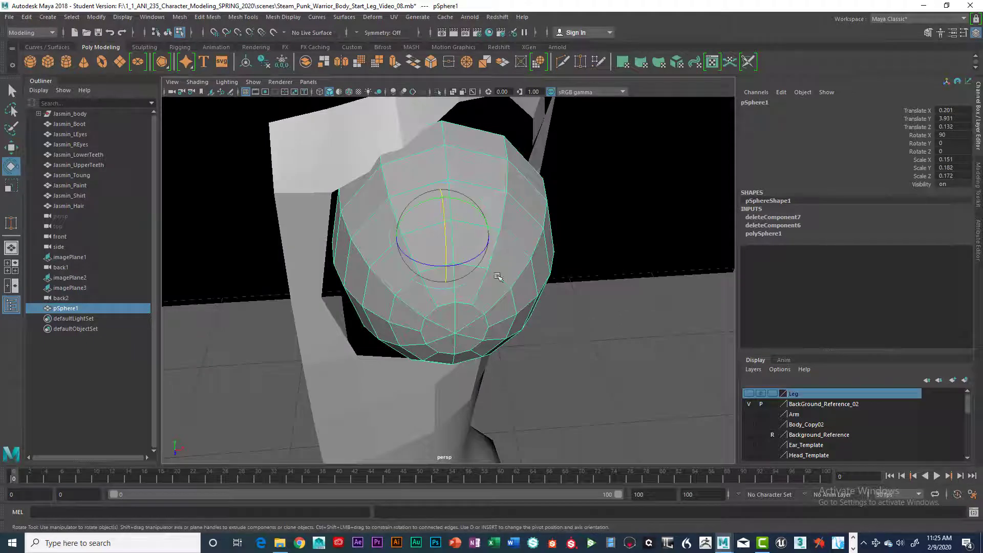
left_click_drag(460, 263, 512, 268)
key("r")
mouse_move(446, 268)
left_mouse_down()
mouse_move(426, 259)
mouse_move(401, 267)
mouse_move(447, 271)
left_mouse_up()
- Tilt the hemisphere to a Rotate X of about 83.8 and lower it to a Translate Y of about 3.925
left_click_drag(436, 279, 593, 267, "alt")
key("e")
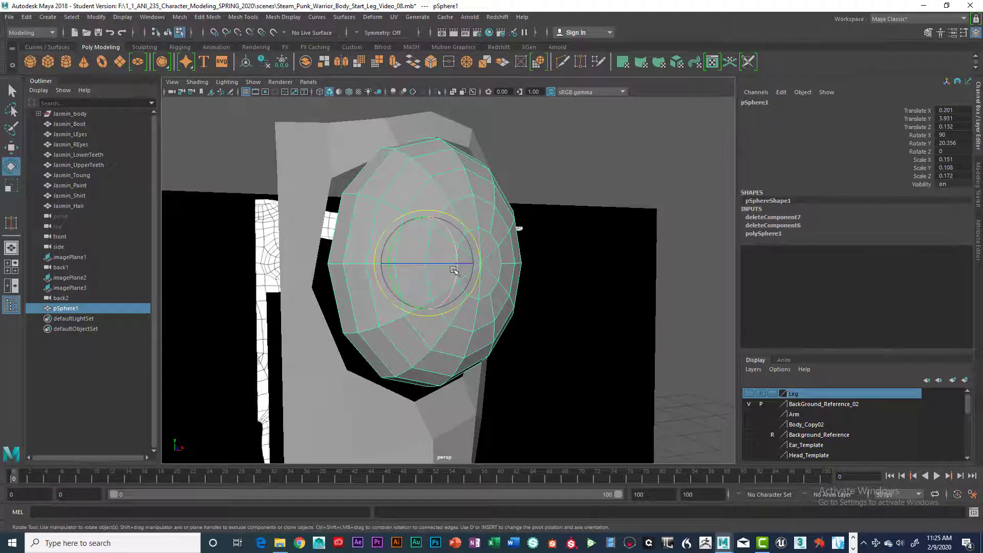
left_click_drag(453, 270, 457, 277)
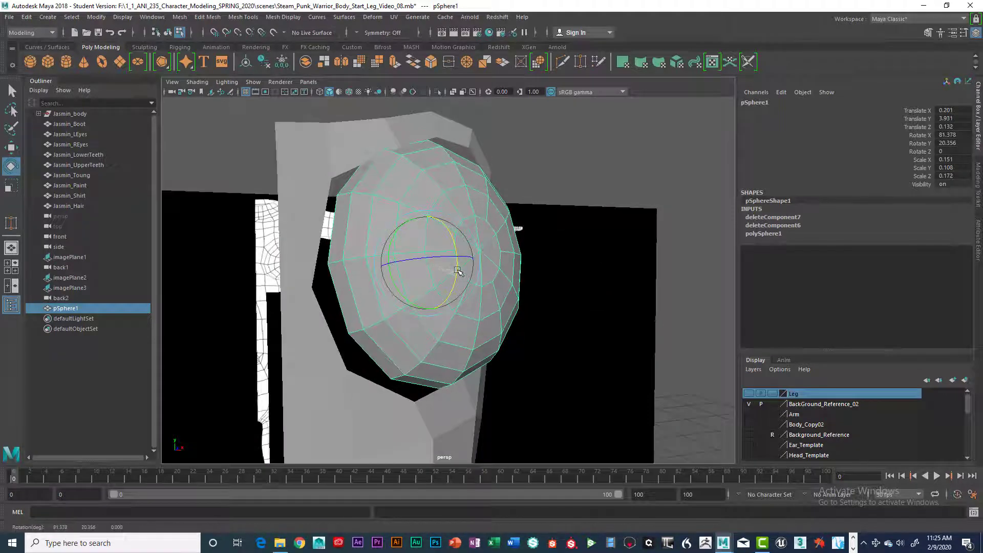
key("w")
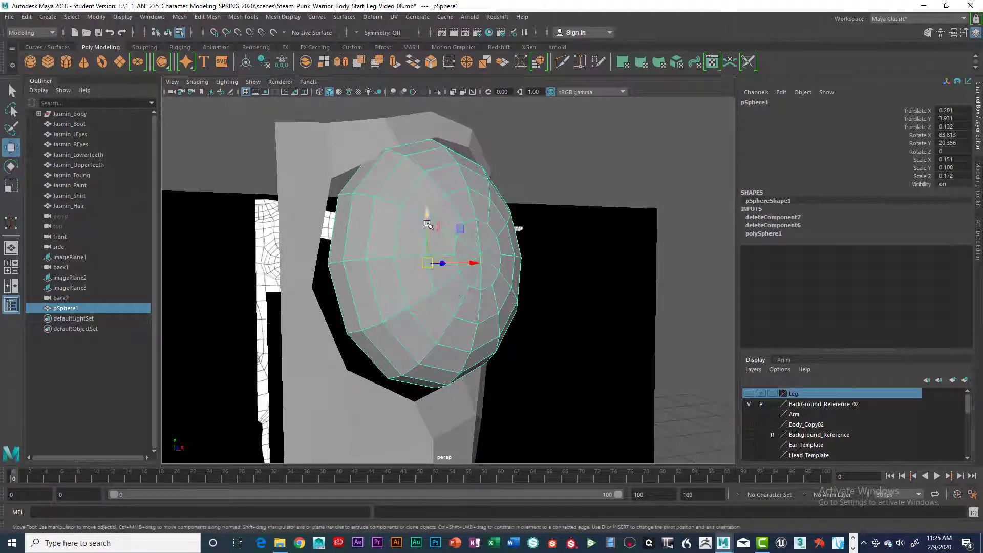
left_click_drag(427, 224, 425, 266)
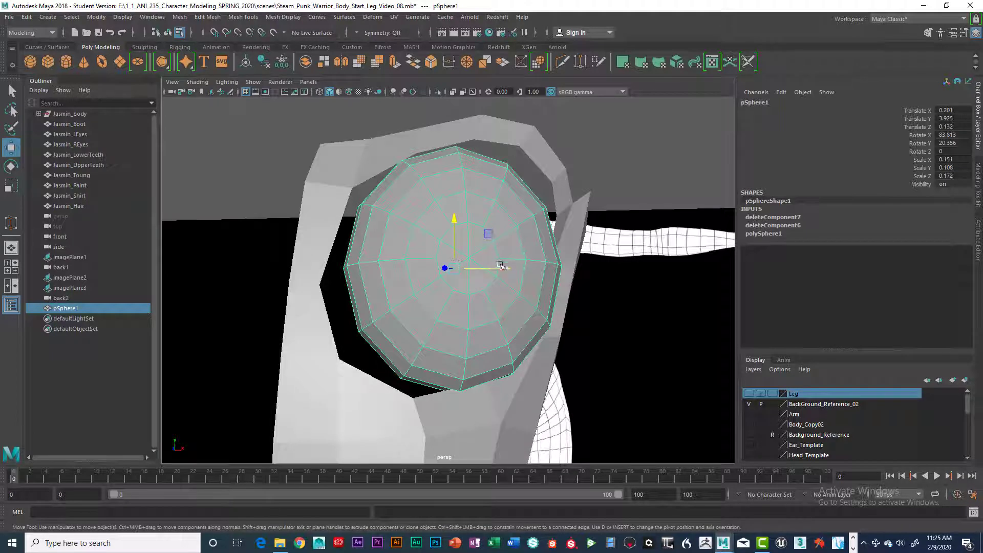
- Fit the hemisphere against the breast opening by moving it to about X 0.179 and Z 0.16
left_click_drag(495, 270, 432, 323)
left_click_drag(453, 260, 492, 245)
middle_click_drag(488, 244, 484, 291, "alt")
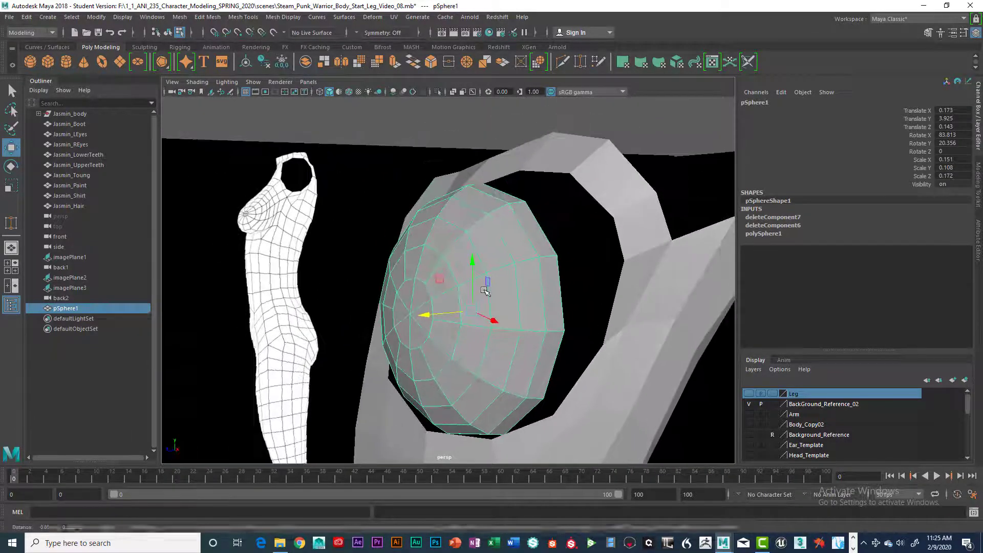
mouse_move(485, 290)
right_mouse_down("alt")
mouse_move(527, 279)
mouse_move(487, 281)
right_mouse_up("alt")
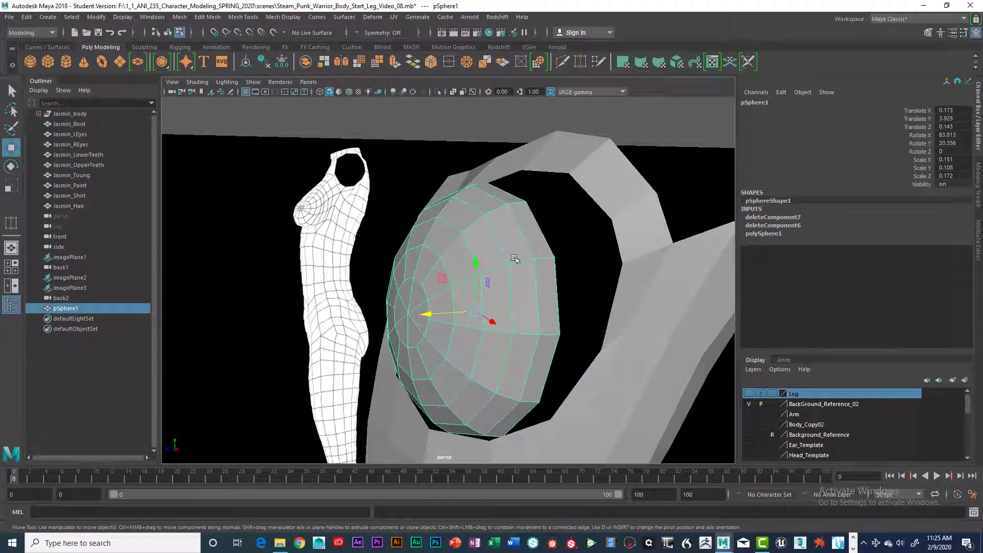
left_click_drag(557, 257, 476, 401, "alt")
left_click_drag(479, 318, 500, 249)
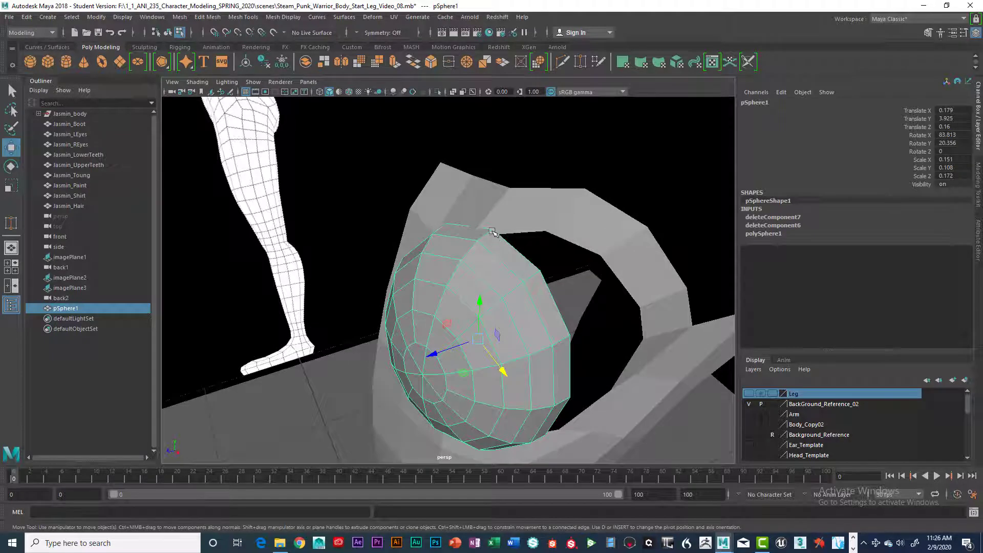
- Snap two neighbouring rim vertices along the hemisphere's upper edge onto the matching vertices of the breast opening
left_click(493, 232)
right_click_drag(493, 232, 455, 233)
left_click(492, 230)
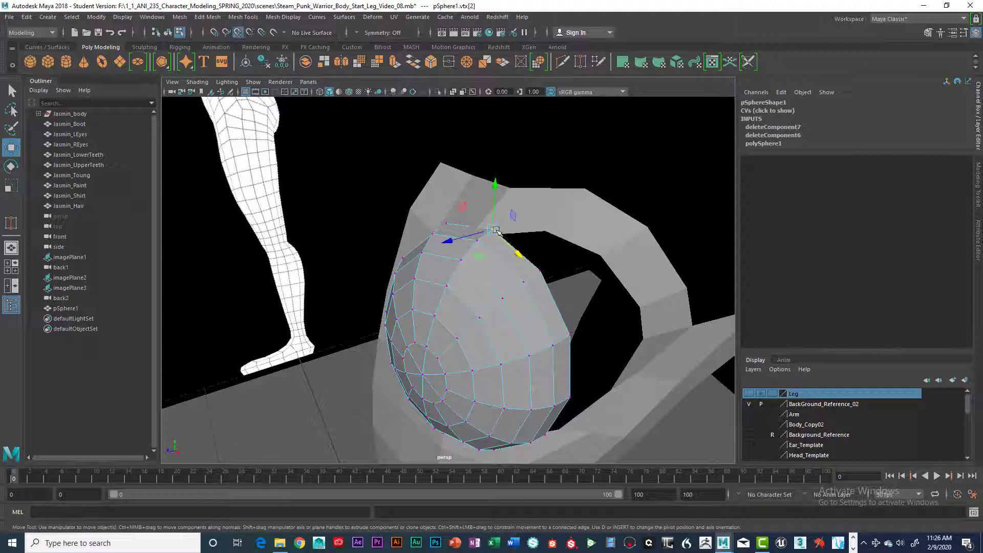
left_click_drag(496, 231, 535, 236)
left_click(539, 271)
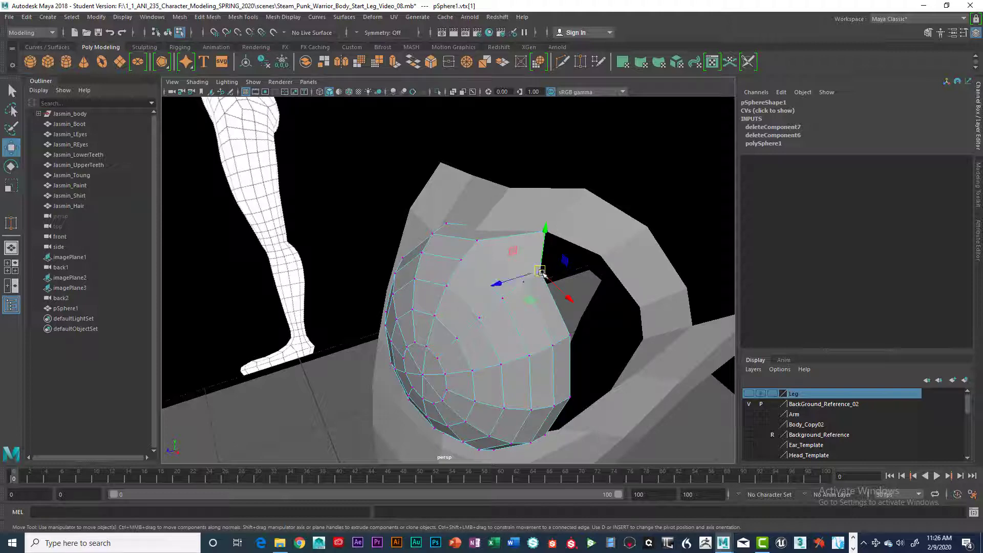
left_click_drag(542, 271, 572, 265)
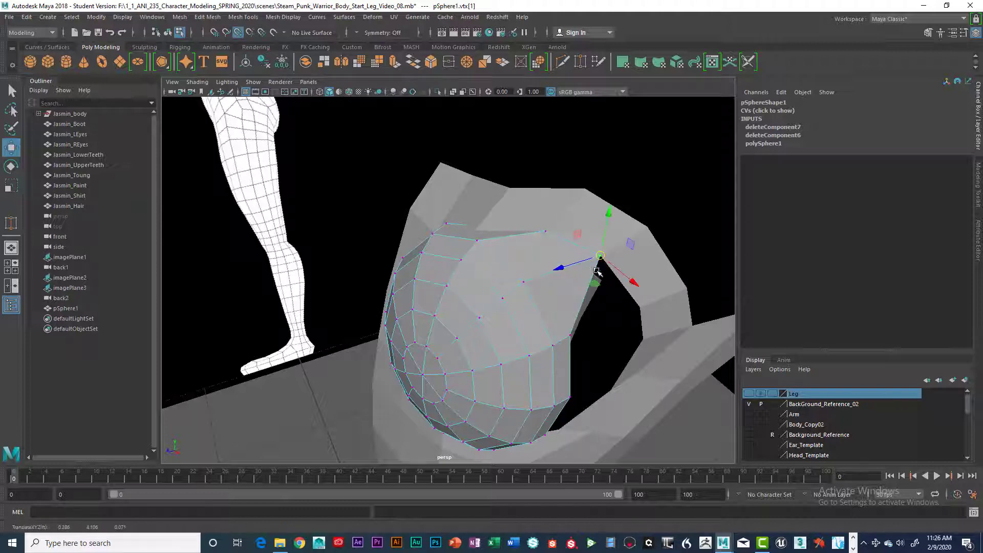
- Snap the next two rim vertices on the hemisphere's armpit side onto the matching vertices of the breast opening
left_click_drag(578, 329, 577, 304, "alt")
left_click(577, 313)
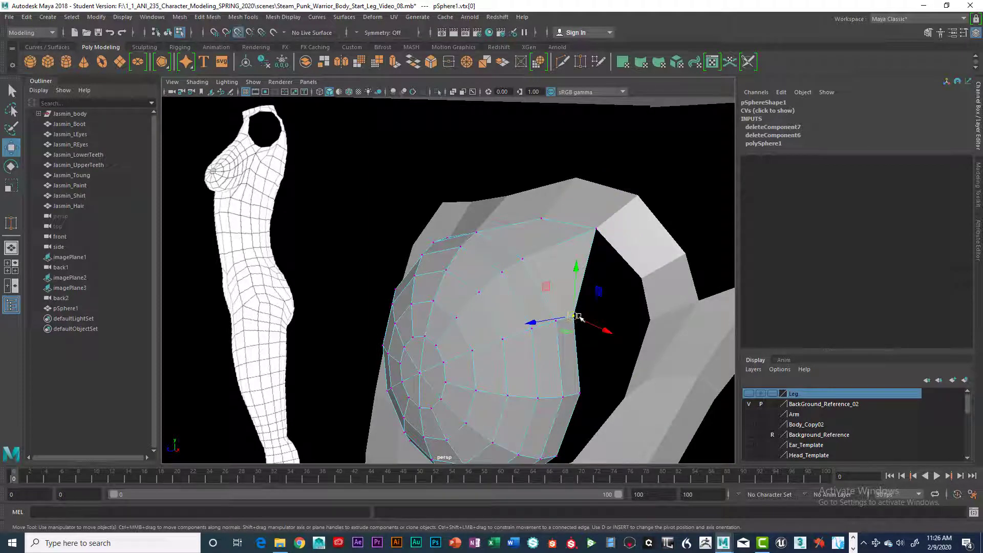
left_click_drag(578, 316, 646, 279)
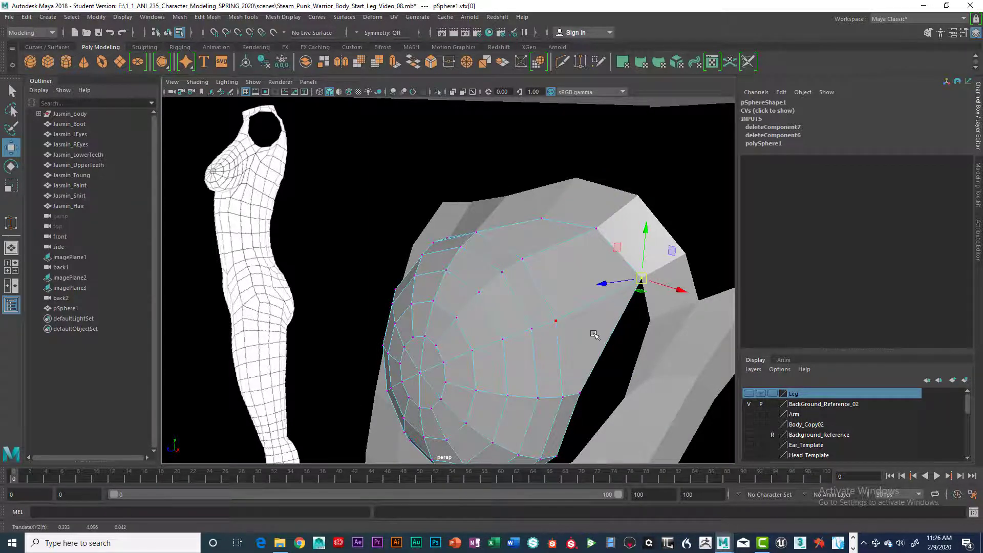
mouse_move(594, 335)
left_mouse_down("alt")
mouse_move(570, 322)
mouse_move(575, 332)
left_mouse_up("alt")
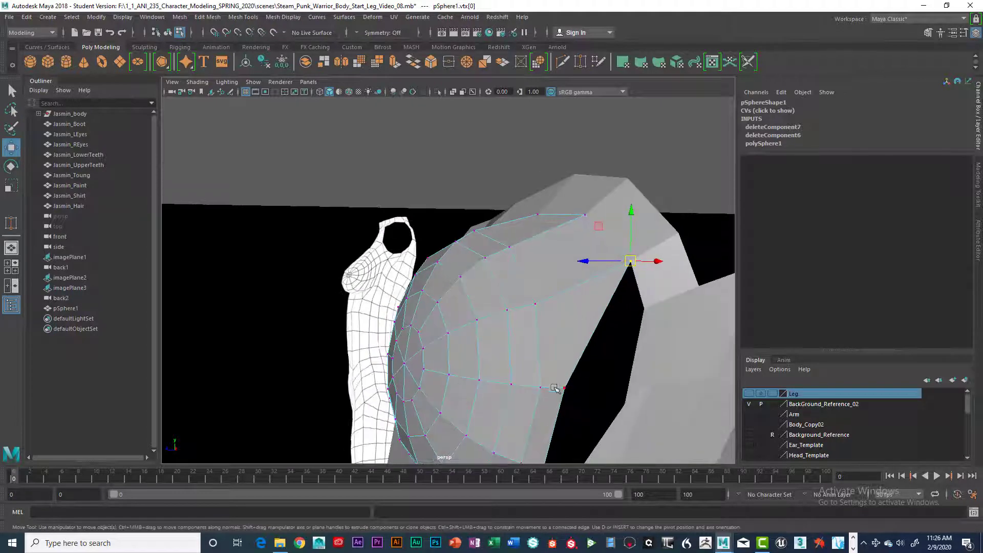
left_click(564, 387)
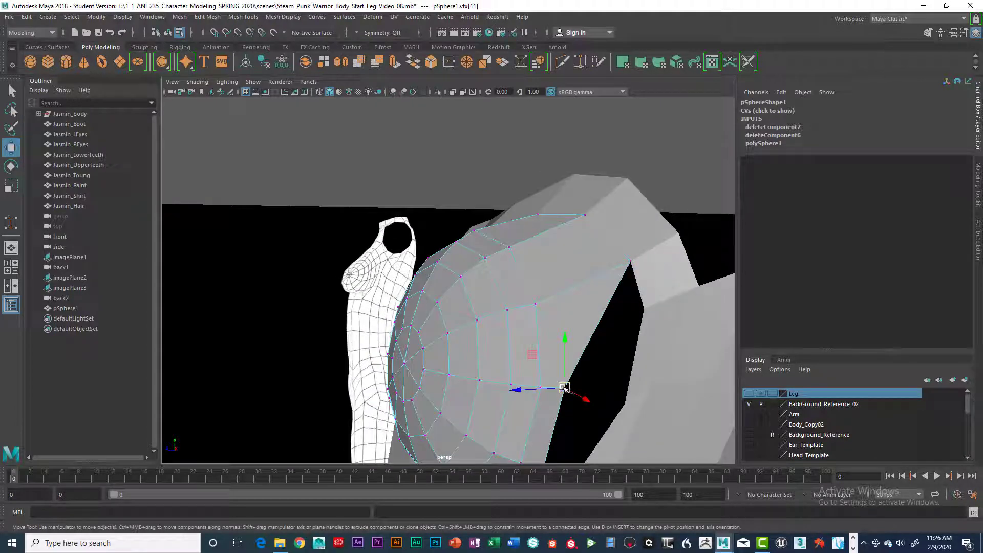
left_click_drag(564, 387, 610, 335)
left_click_drag(581, 381, 594, 316, "alt")
- Snap the two lower rim vertices on the hemisphere's armpit side onto the matching corners of the breast opening
left_click(541, 362)
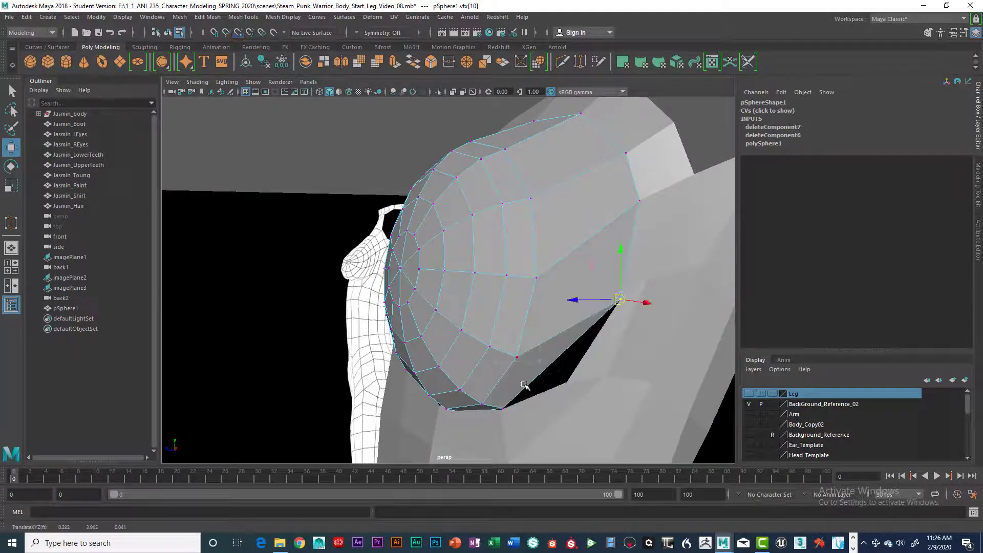
left_click(503, 411)
left_click_drag(503, 411, 553, 384)
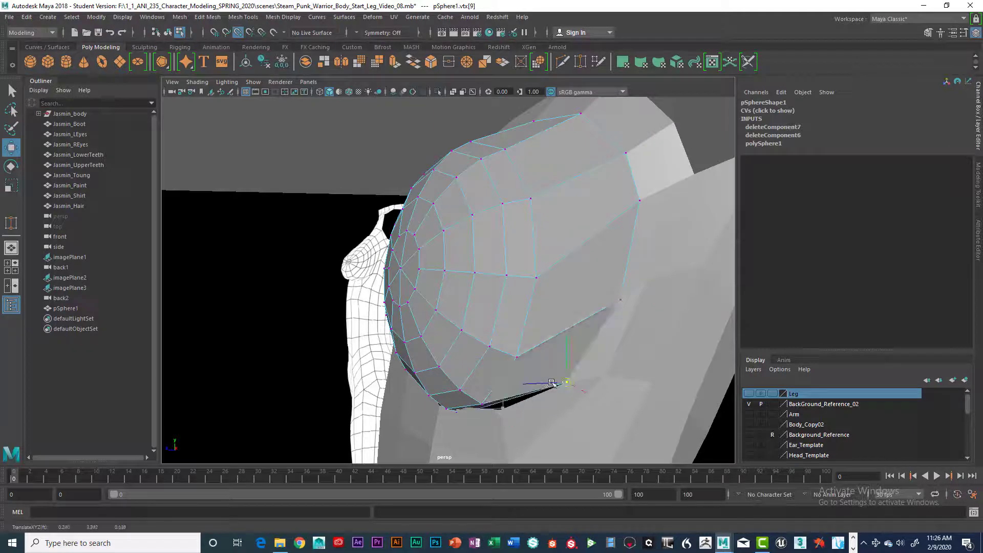
left_click_drag(510, 336, 556, 330, "alt")
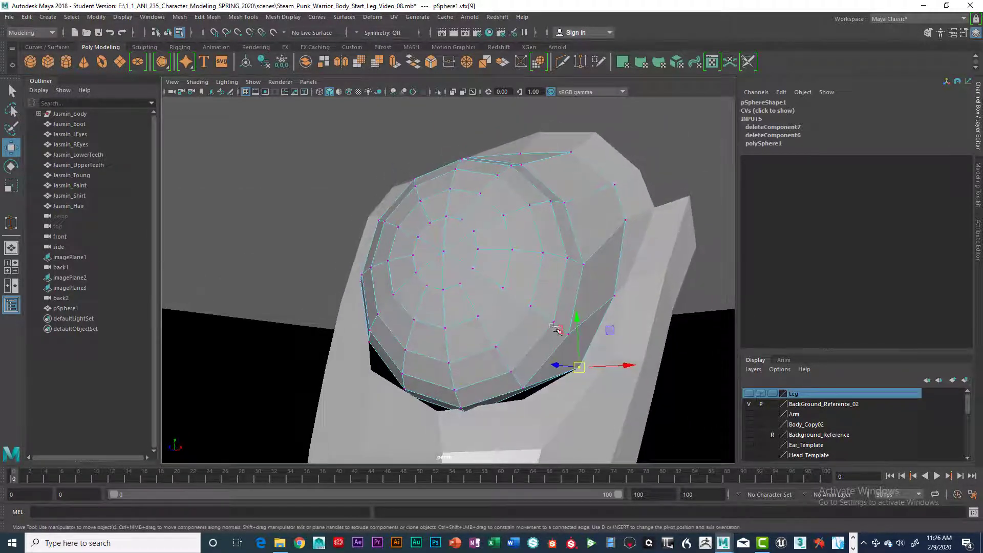
middle_click_drag(556, 331, 569, 299, "alt")
left_click_drag(569, 299, 356, 371, "alt")
- Snap the rim vertices along the hemisphere's underside onto the lower edge of the breast opening
left_click(418, 367)
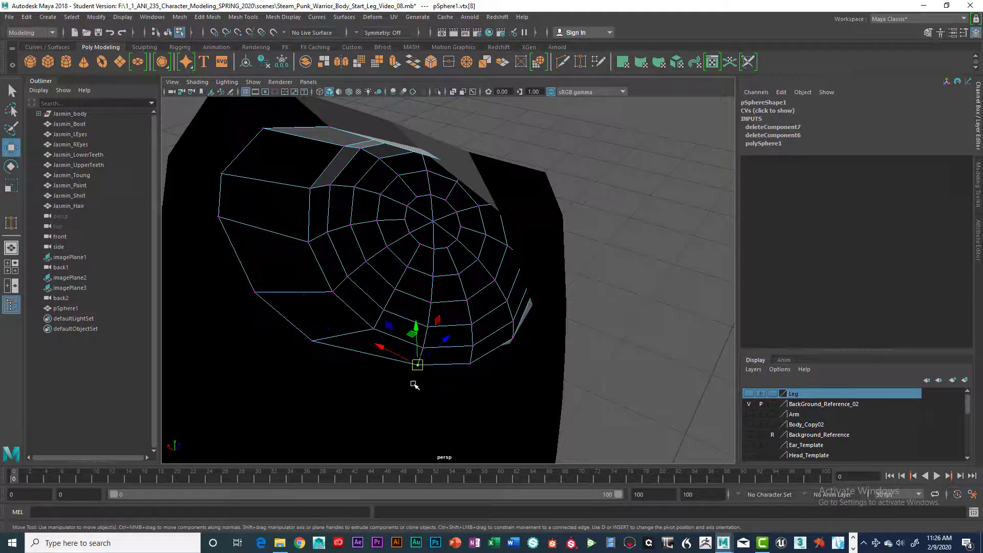
left_click_drag(413, 386, 572, 392, "alt")
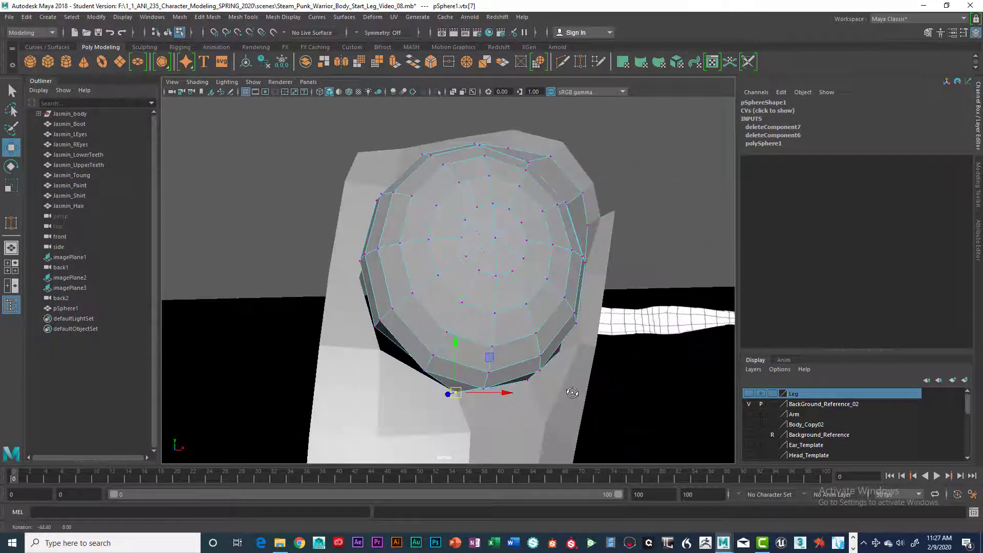
left_click(376, 326)
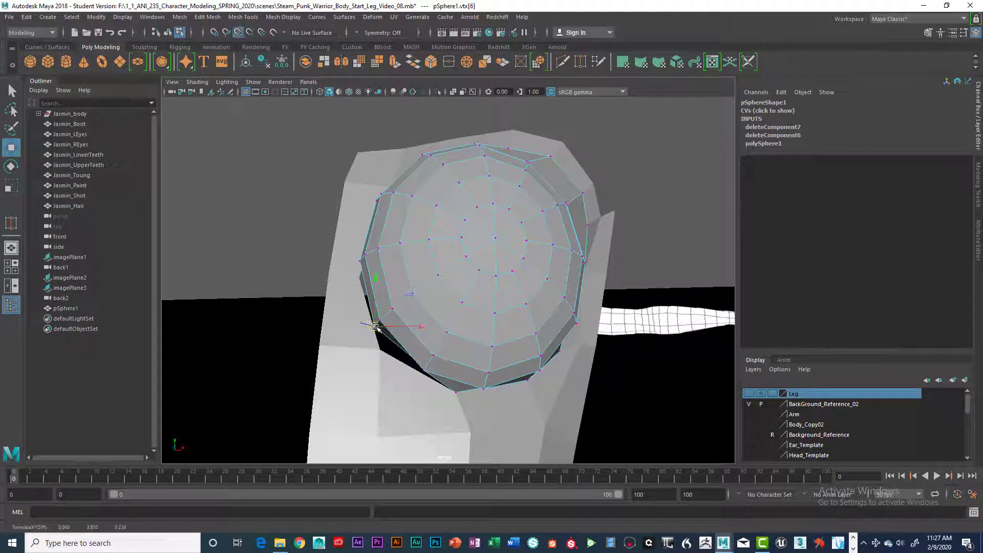
left_click_drag(376, 325, 382, 349)
left_click_drag(446, 342, 386, 357, "alt")
left_click(386, 328)
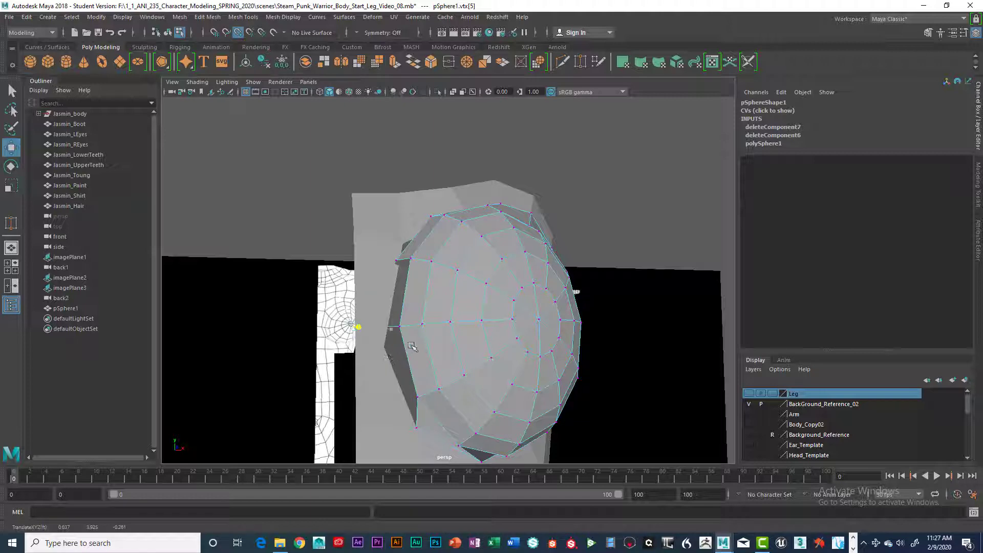
left_click_drag(424, 386, 489, 396, "alt")
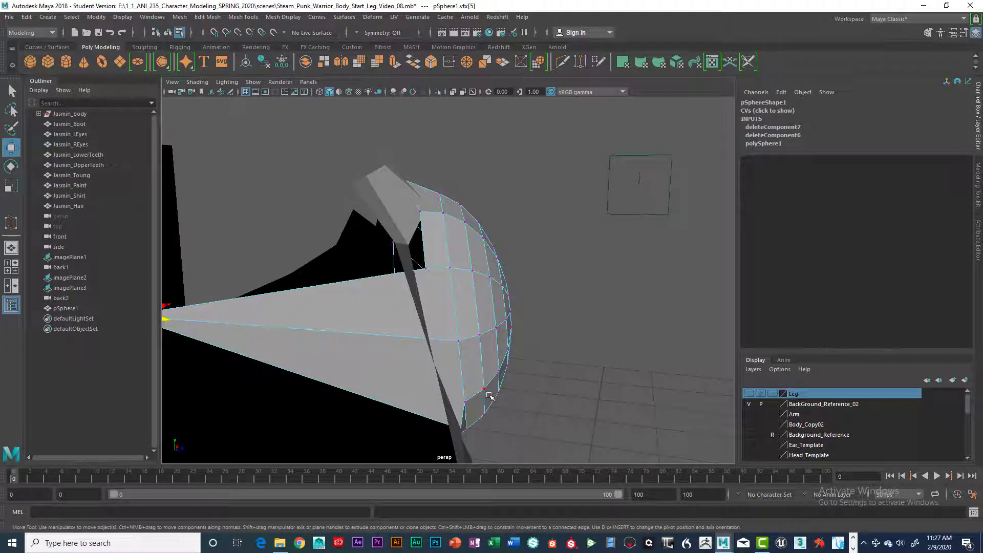
key("ctrl+z")
- Snap the two neighbouring rim vertices on the hemisphere's chest-centre side onto the matching vertices of the breast opening
left_click_drag(476, 390, 408, 364, "alt")
left_click_drag(440, 299, 406, 251, "alt")
left_click(399, 268)
left_click_drag(463, 276, 502, 331, "alt")
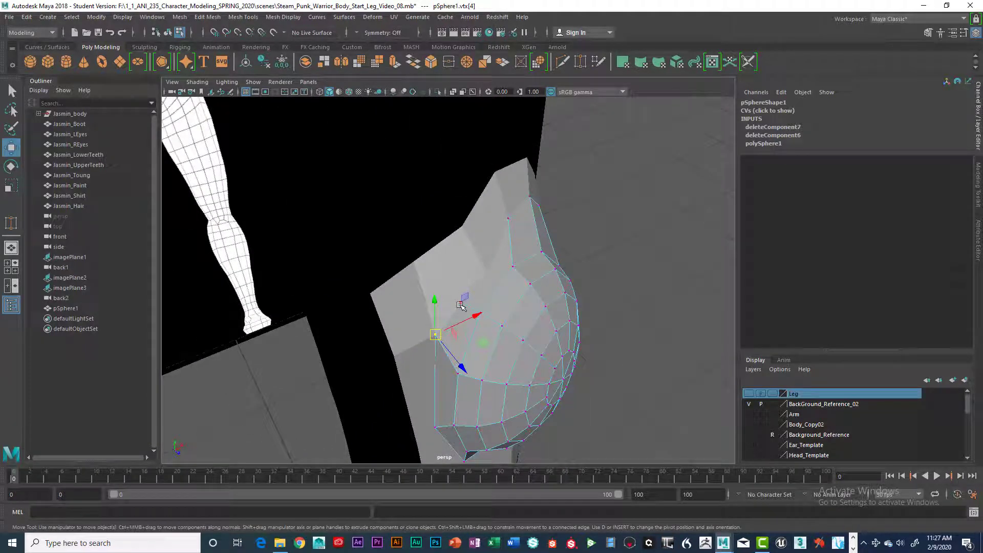
- Show the vertices of both body and hemisphere, and snap the remaining upper inner rim vertex onto the breast opening
key("q")
left_click(460, 303)
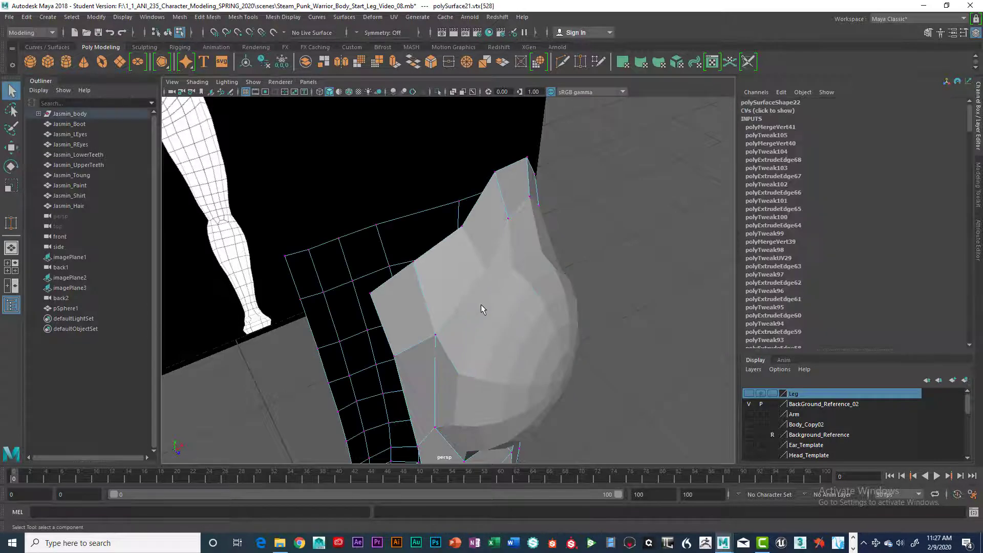
right_click_drag(527, 315, 478, 248)
left_click(461, 304)
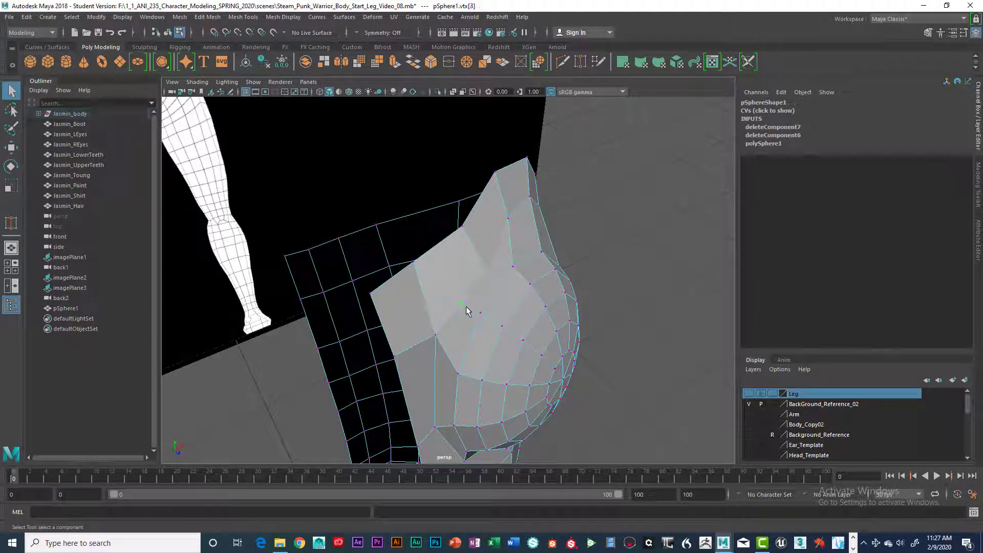
left_click_drag(482, 332, 507, 316, "alt")
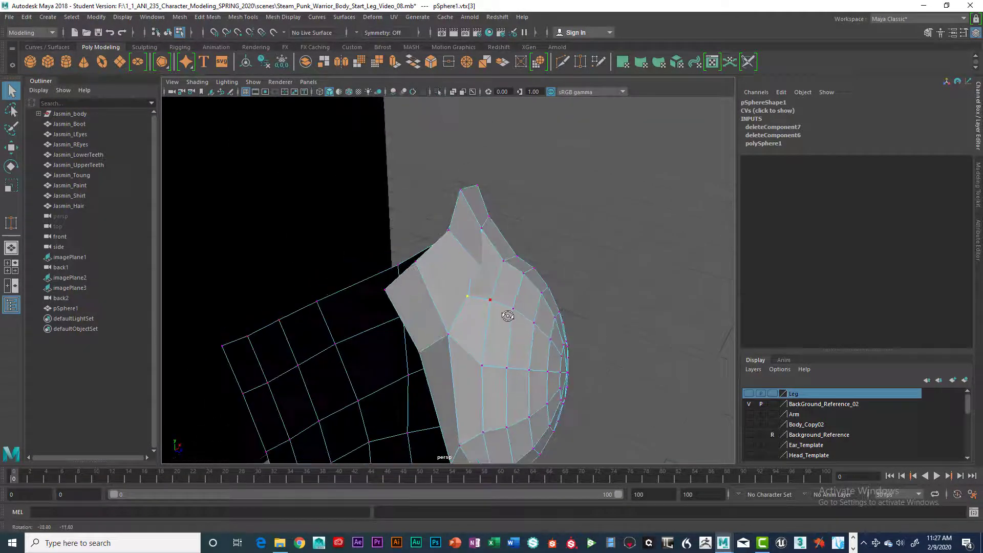
left_click(509, 310)
key("w")
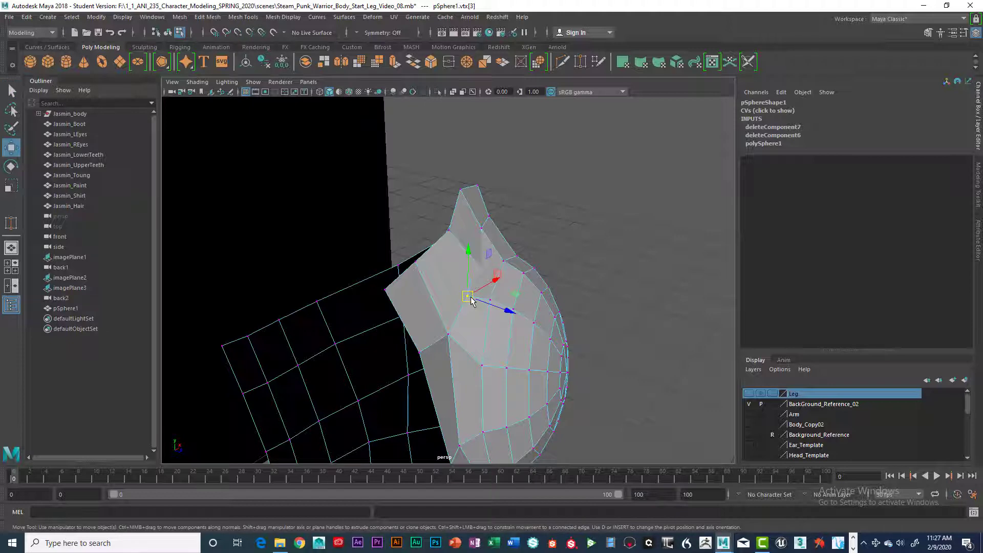
left_click_drag(470, 297, 489, 275)
- Select the upper vertex just inside the hemisphere's rim and set the Move tool to Custom axis orientation with an Edge transform constraint
left_click_drag(567, 346, 509, 369, "alt")
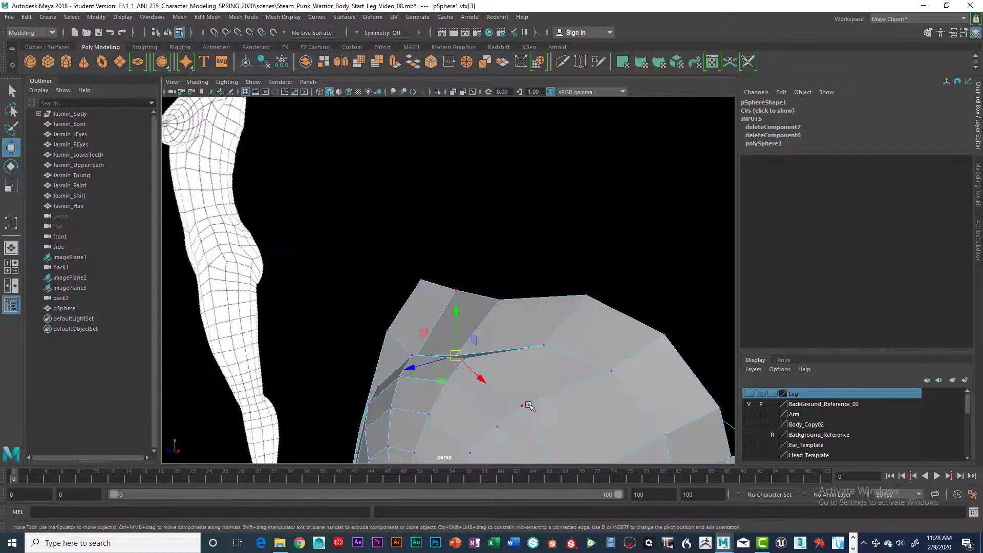
left_click(522, 405)
left_click_drag(527, 404, 526, 369, "alt")
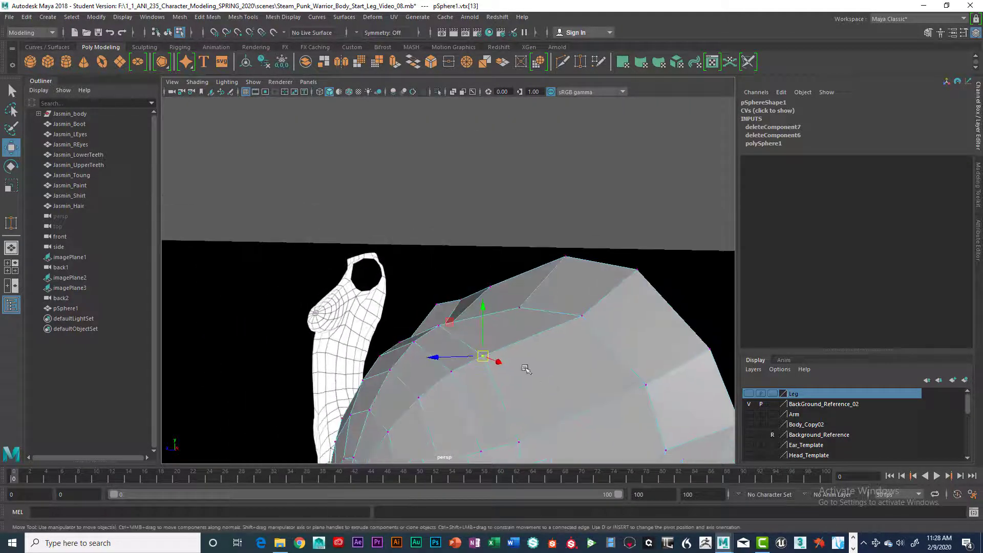
left_click_drag(575, 333, 520, 348, "alt")
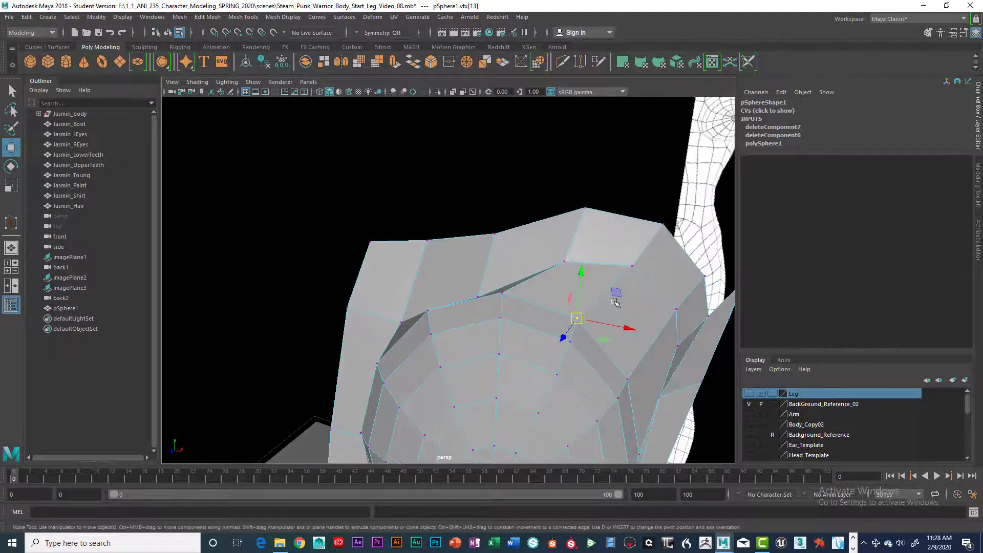
left_click_drag(614, 303, 556, 314, "alt")
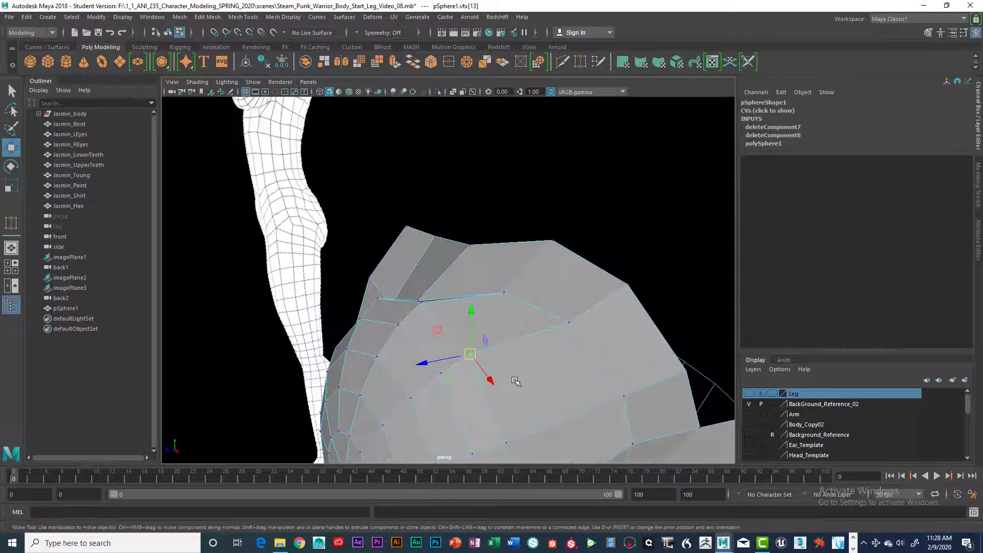
double_click(15, 149)
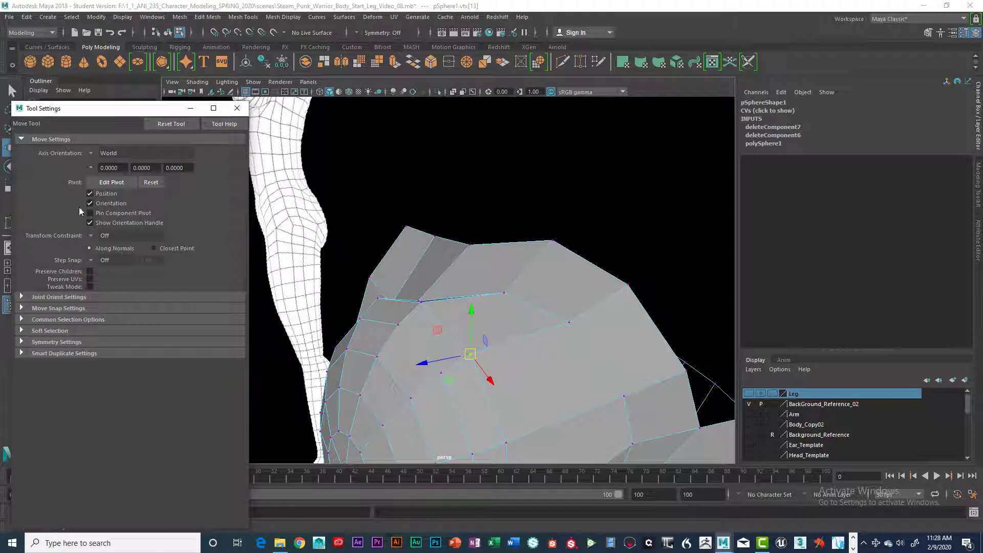
left_click(92, 154)
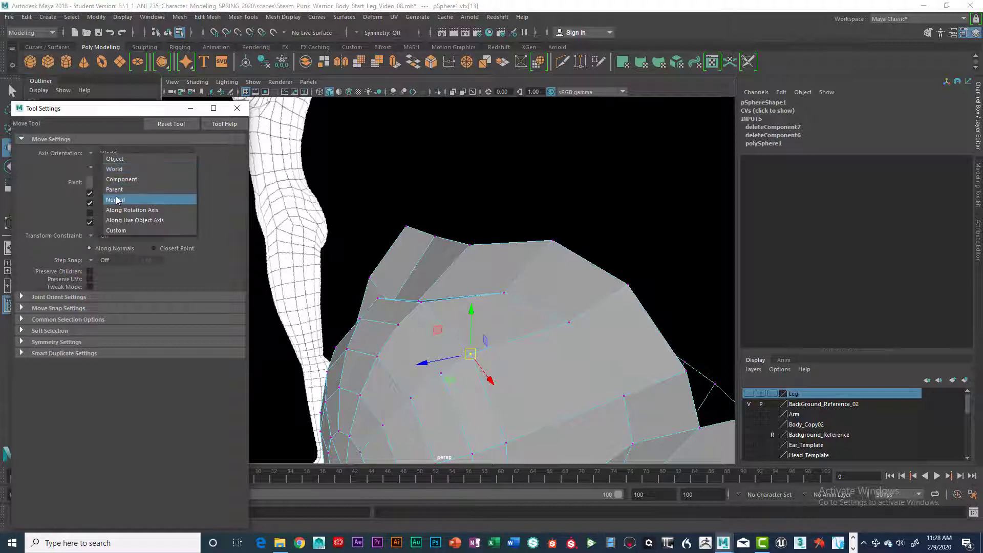
left_click(124, 232)
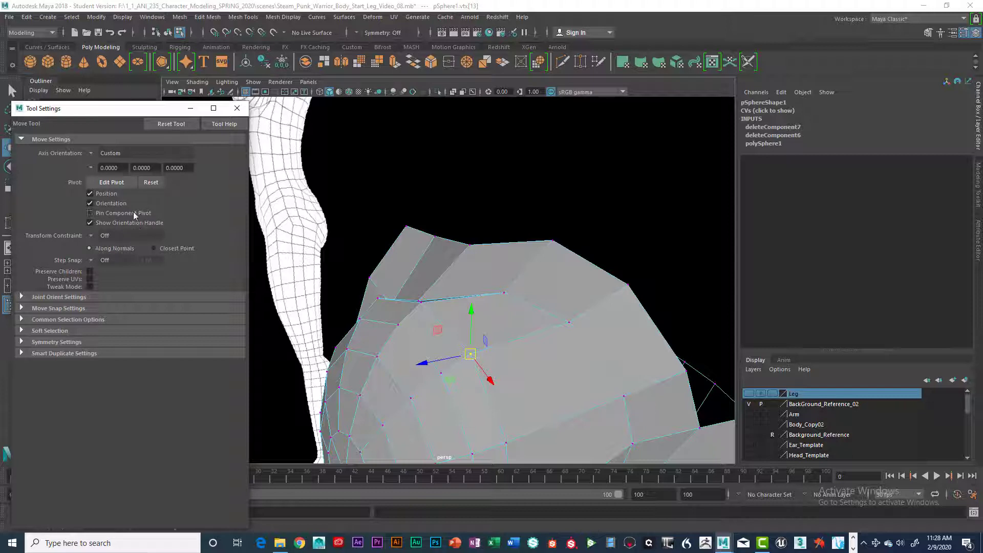
left_click(93, 236)
left_click(110, 244)
middle_click_drag(454, 358, 467, 355)
left_click_drag(494, 357, 611, 322, "alt")
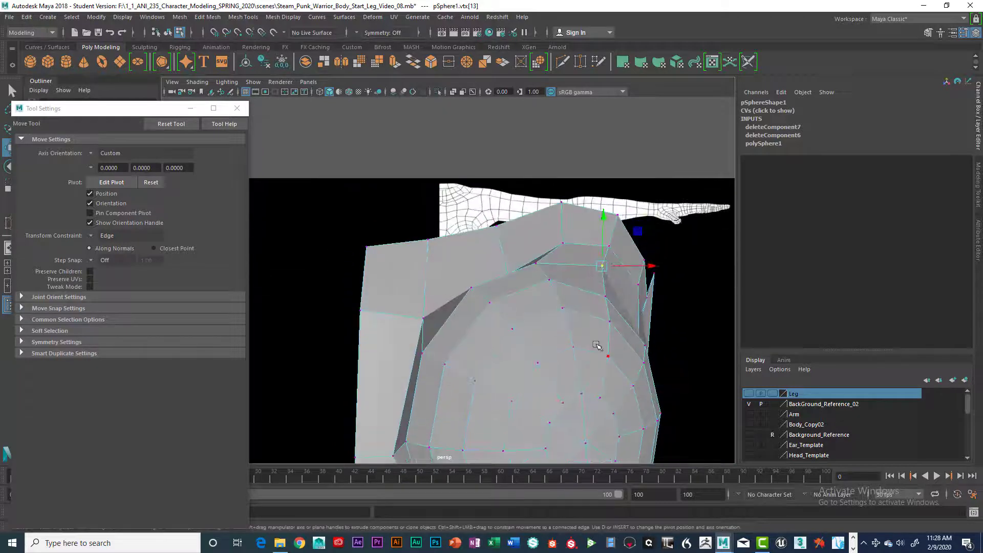
key("ctrl+z")
- Set the Move tool's axis orientation to World, keeping the Edge transform constraint
left_click_drag(620, 316, 527, 373, "alt")
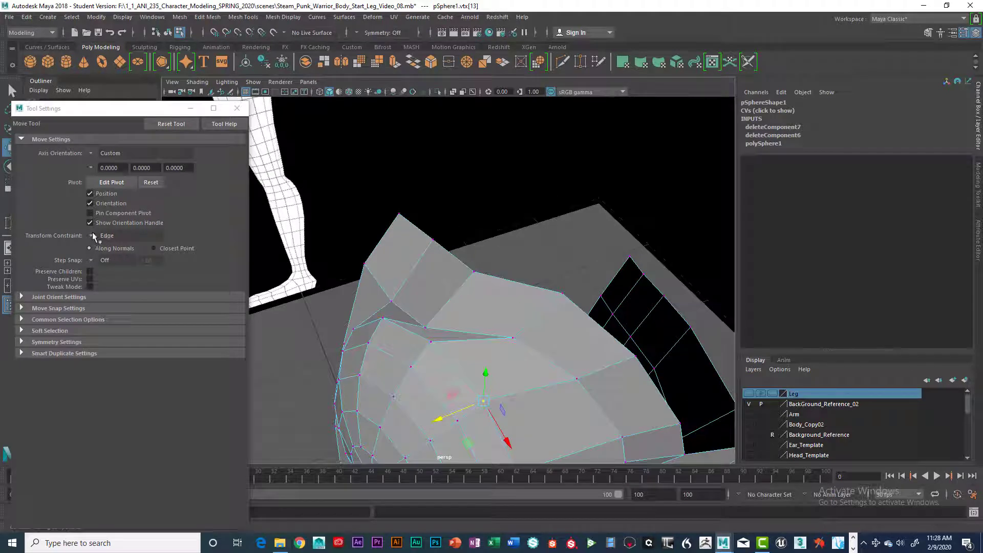
left_click(109, 236)
left_click(526, 391)
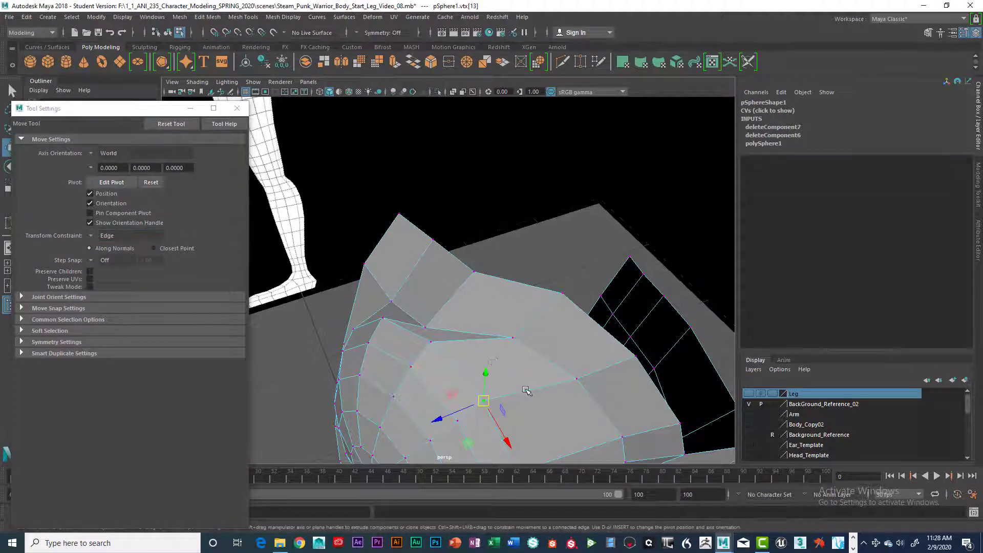
- Slide two upper vertices of the ring just inside the rim along their edges to even out the spacing
right_click_drag(527, 393, 468, 378)
left_click_drag(483, 404, 541, 381)
left_click(476, 400)
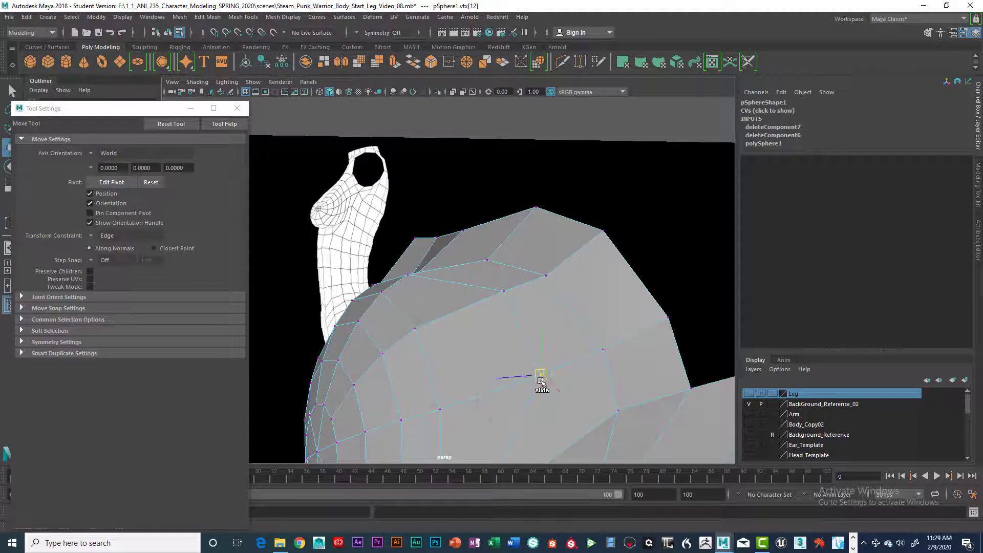
left_click(505, 292)
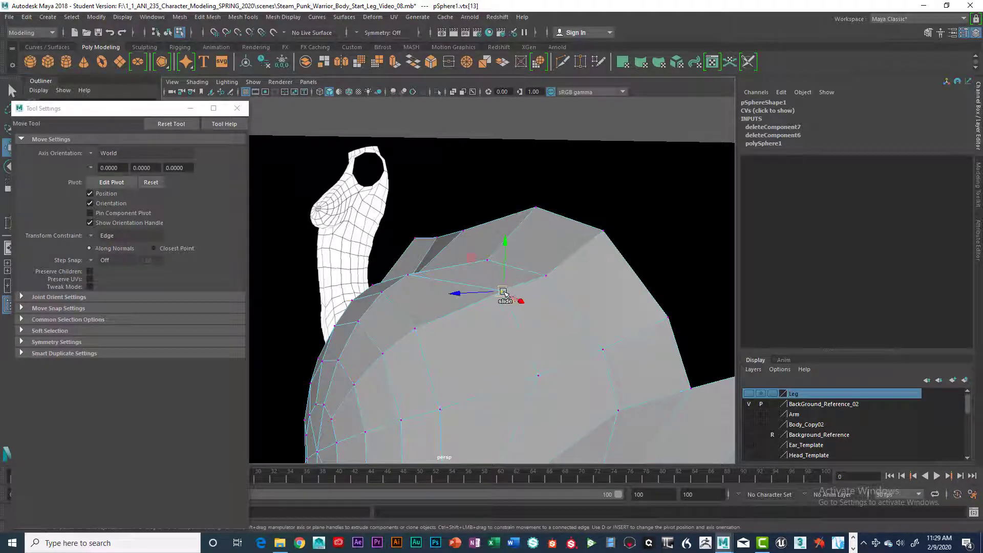
left_click_drag(505, 292, 499, 296)
- Slide the two lower armpit-side vertices of the ring just inside the rim along their edges towards the rim
left_click_drag(548, 346, 529, 290, "alt")
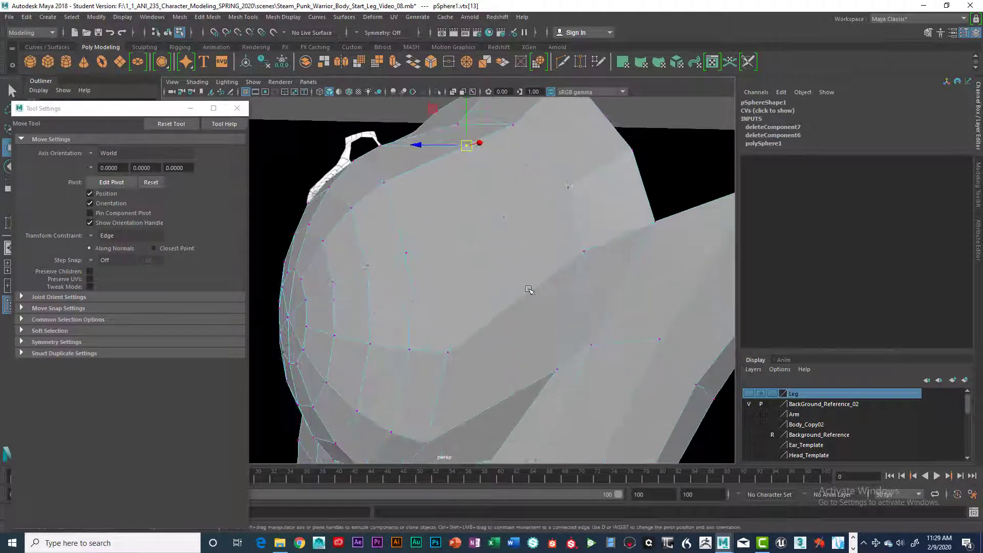
left_click(449, 352)
left_click_drag(449, 354, 518, 320)
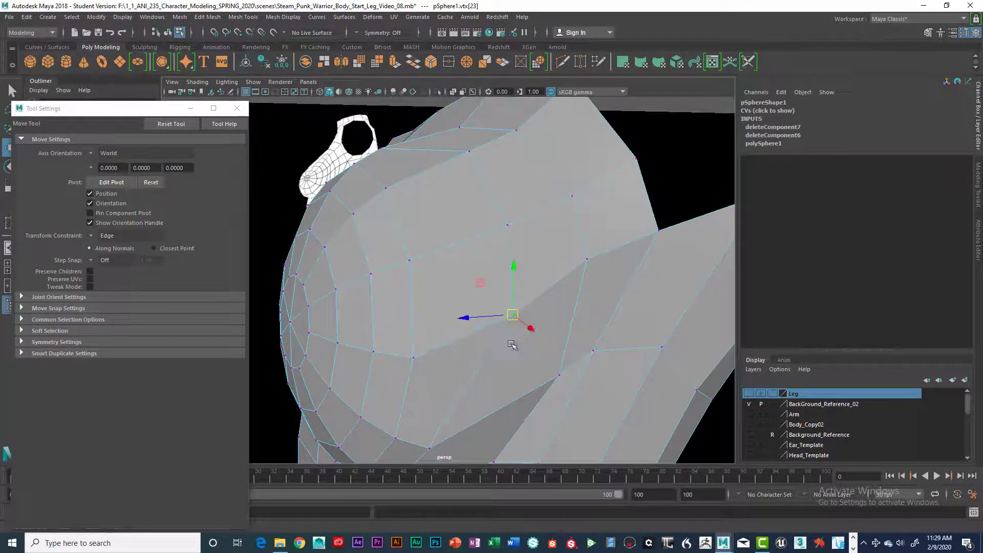
middle_click_drag(516, 345, 525, 287, "alt")
left_click(451, 328)
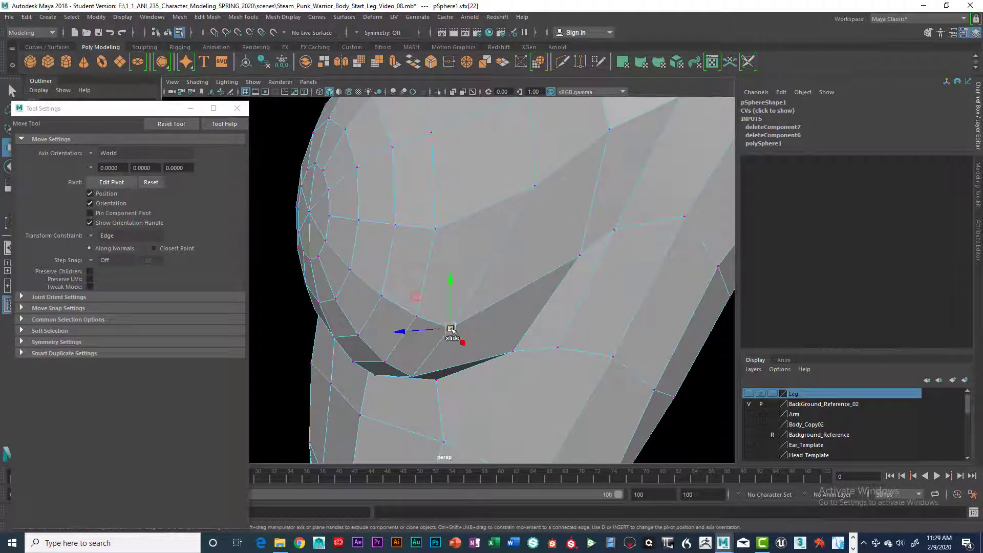
left_click_drag(452, 330, 517, 310)
- Slide the two middle armpit-side vertices of that ring slightly closer to the rim along their edges
middle_click_drag(580, 131, 527, 324, "alt")
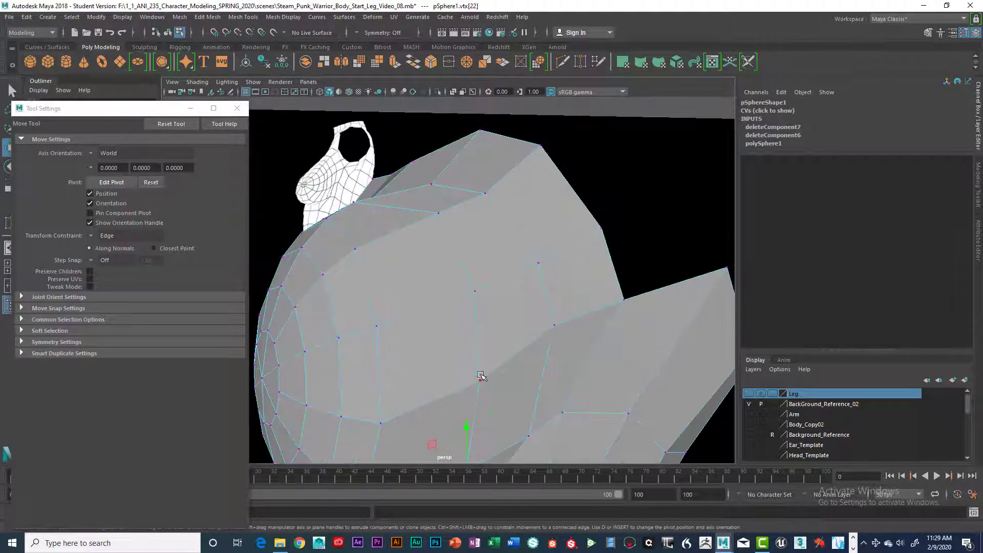
left_click_drag(489, 373, 500, 365)
left_click(478, 379)
left_click(497, 295)
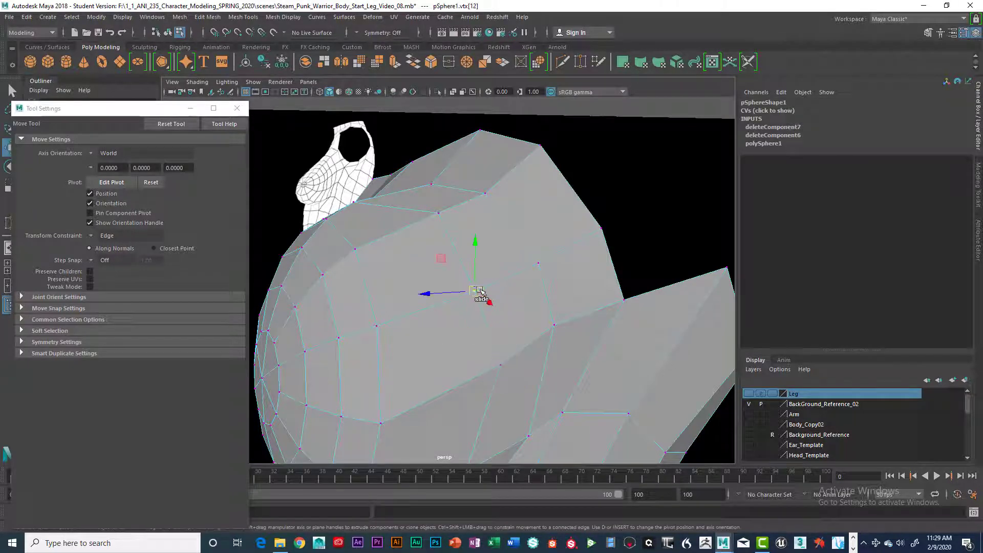
left_click_drag(497, 296, 522, 274)
- Slide two armpit-side vertices of the next ring inward along their edges towards the rim to even out the spacing
left_click(480, 301)
left_click(472, 289)
left_click_drag(497, 324, 512, 275, "alt")
left_click(461, 294)
left_click(455, 293)
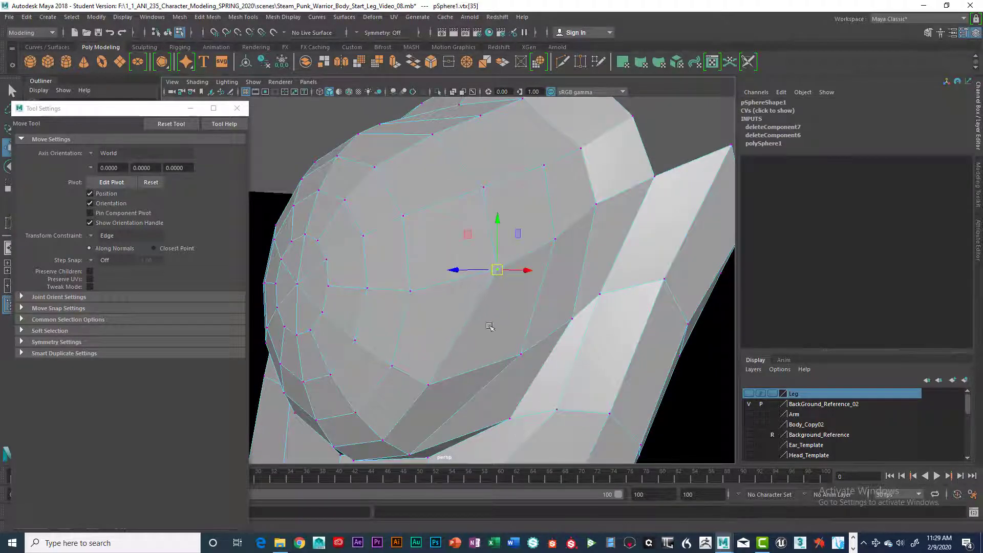
- Slide lower and armpit-side vertices of the breast's two middle rings along their edges to even out the spacing
left_click(429, 386)
left_click_drag(450, 377, 423, 306, "alt")
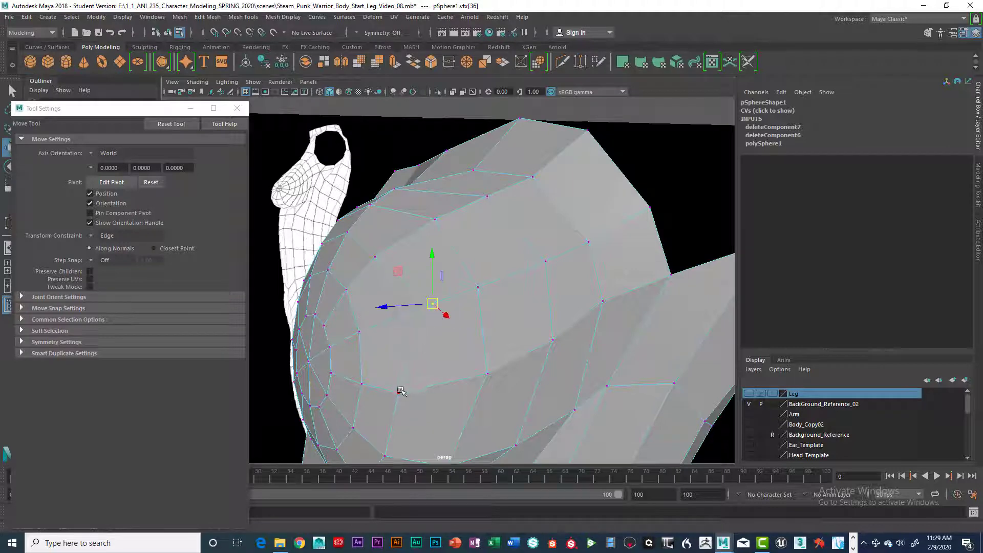
left_click_drag(401, 391, 445, 364)
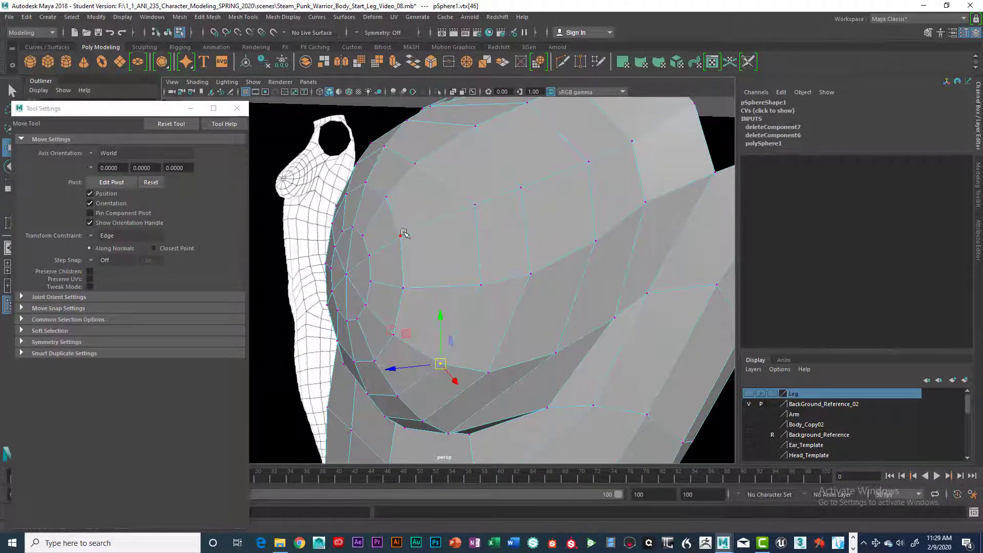
left_click_drag(402, 236, 427, 229)
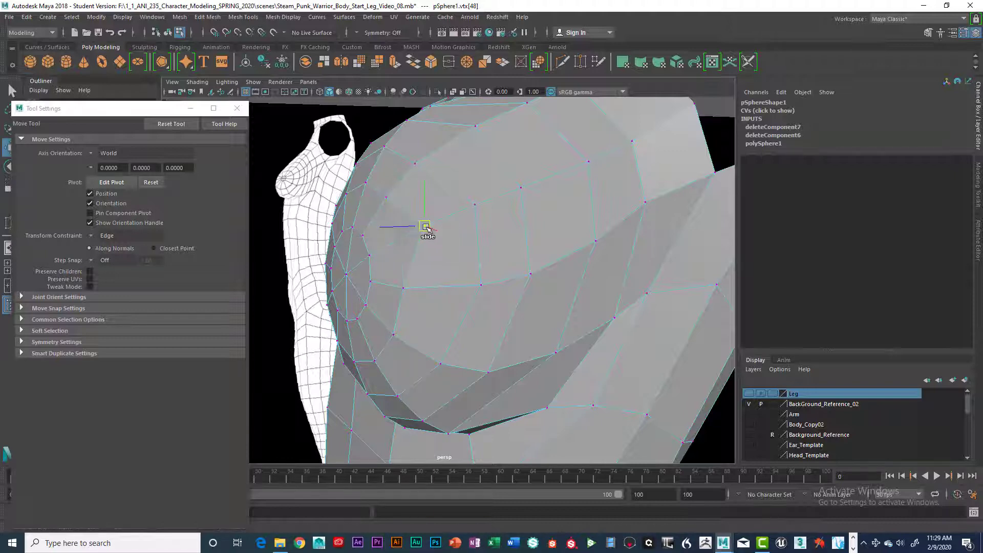
left_click_drag(404, 291, 412, 348)
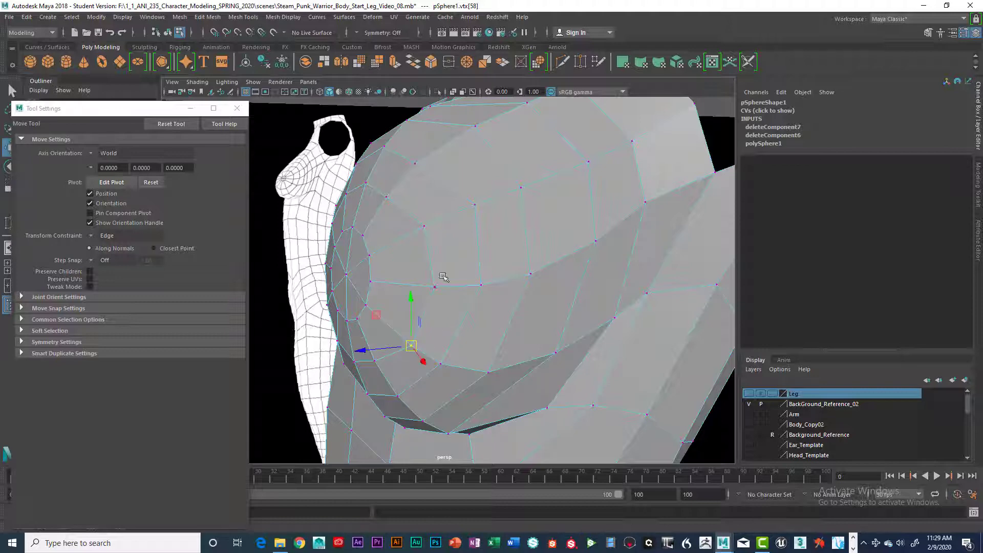
- Slide the chest-centre-side vertices of the ring around the breast's tip outward along their edges
left_click_drag(443, 277, 481, 405, "alt")
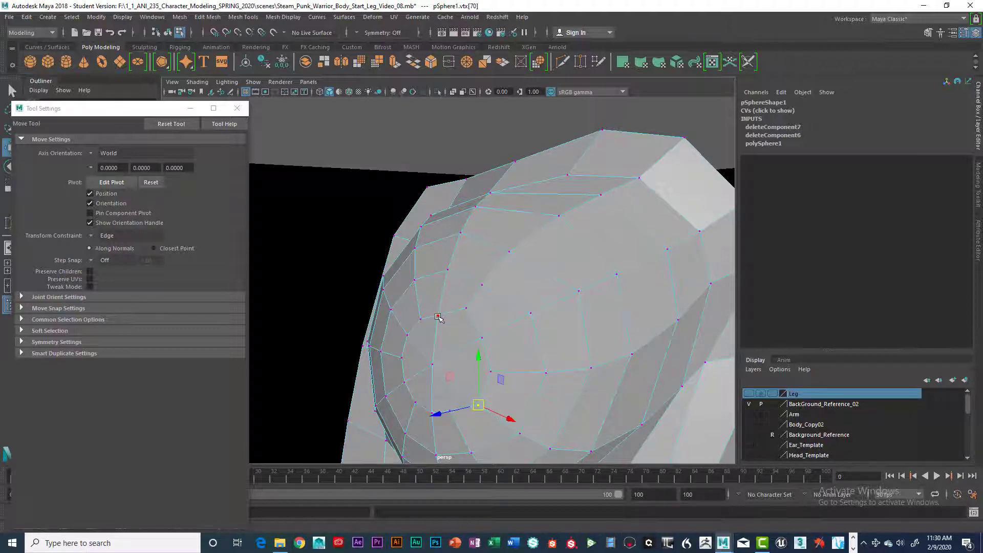
left_click_drag(439, 318, 453, 345)
left_click(408, 333)
left_click(454, 343)
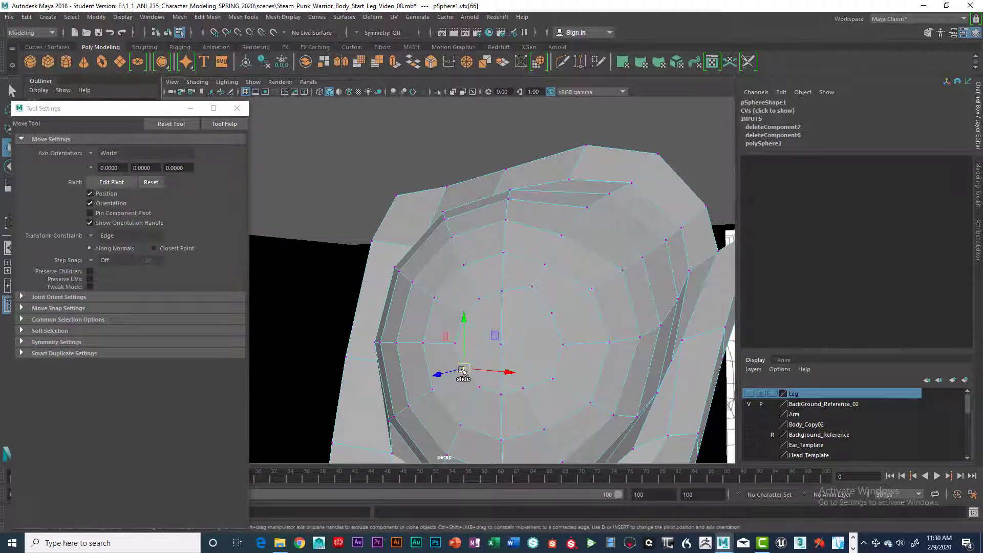
left_click(481, 389)
double_click(479, 388)
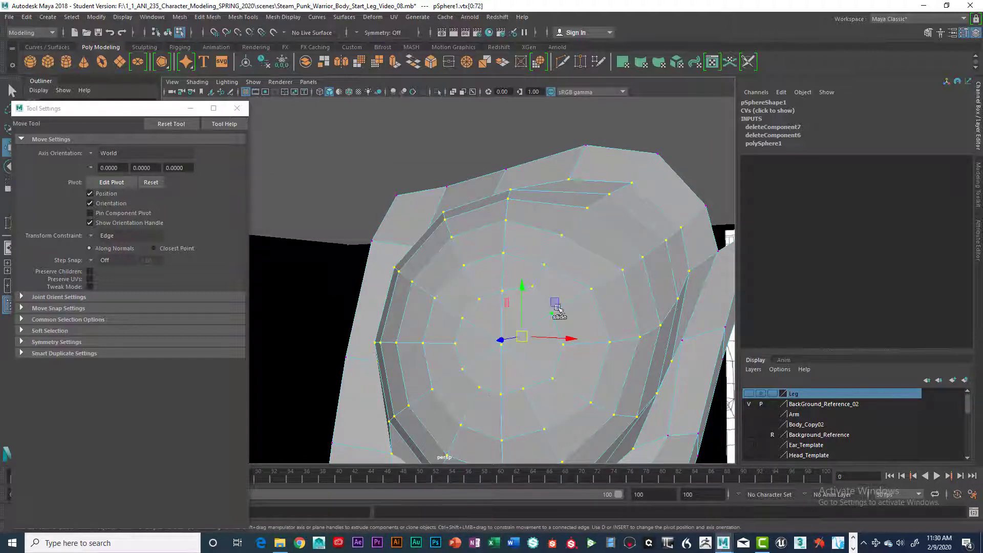
- Slide the armpit-side, lower and upper vertices of the ring around the breast's tip slightly outward along their edges
left_click(564, 347)
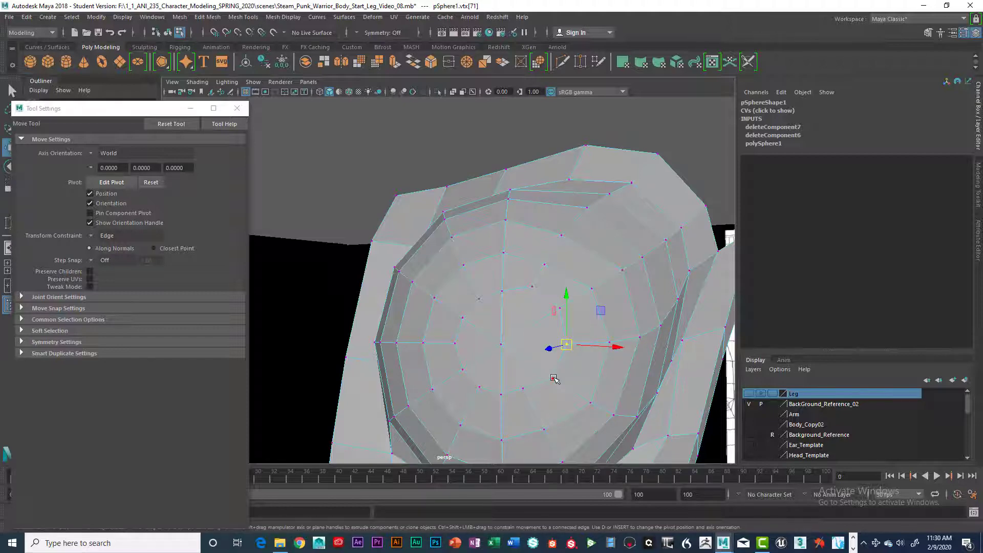
left_click(554, 378)
left_click_drag(556, 379, 561, 373)
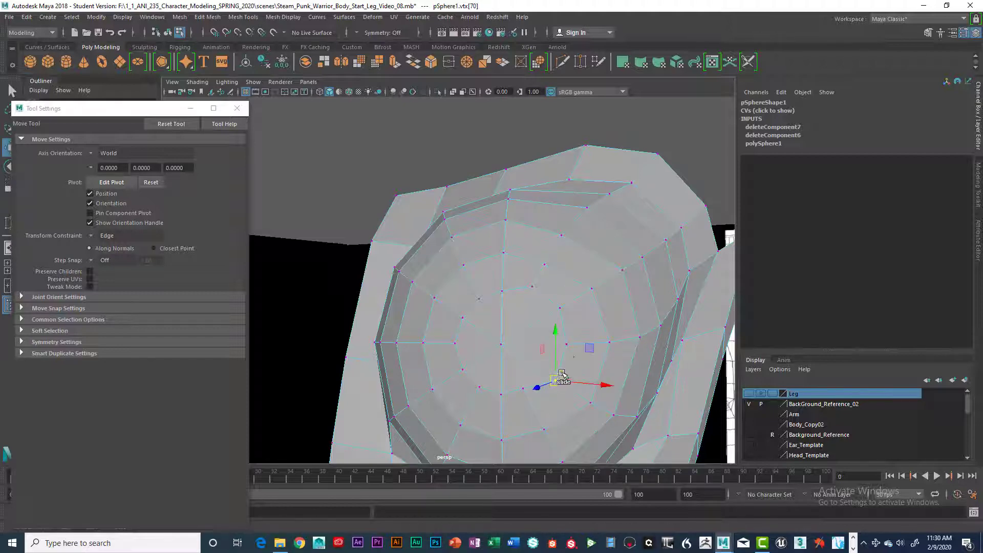
left_click(522, 387)
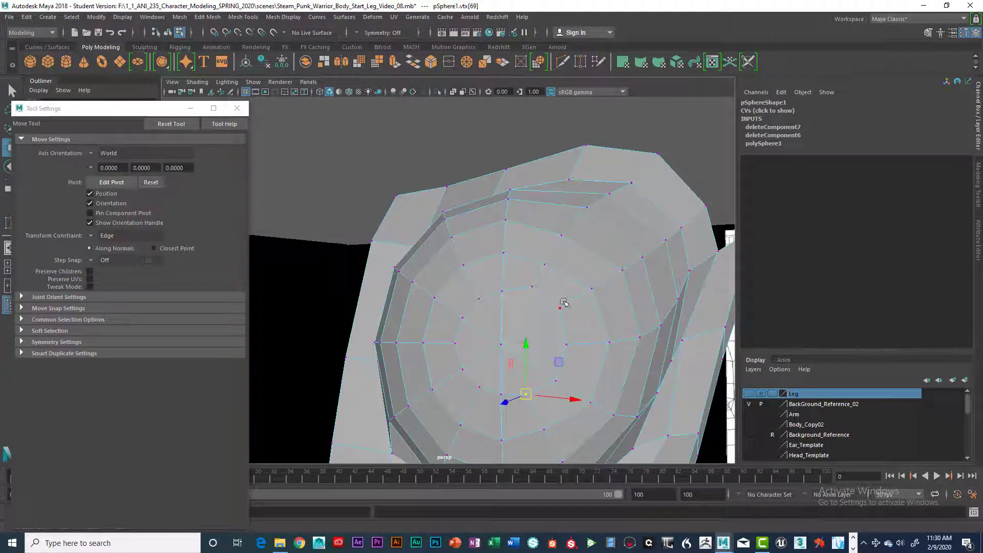
left_click(533, 285)
left_click_drag(533, 285, 492, 275)
- Select the torso vertex at the upper edge of the breast opening and undo the last change
left_click(433, 285)
left_click(474, 250)
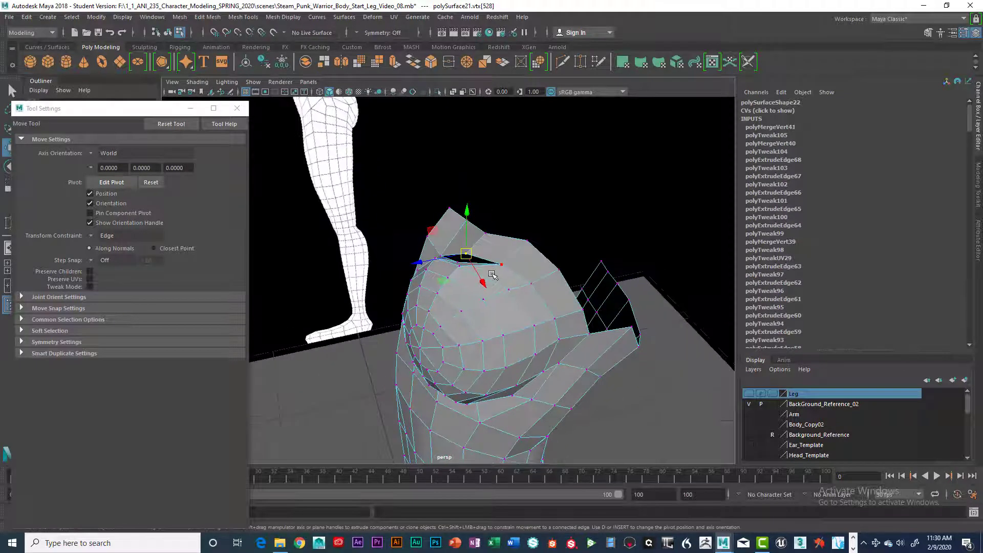
key("ctrl+z")
left_click_drag(511, 334, 488, 278, "alt")
scroll(514, 354, "up", 5)
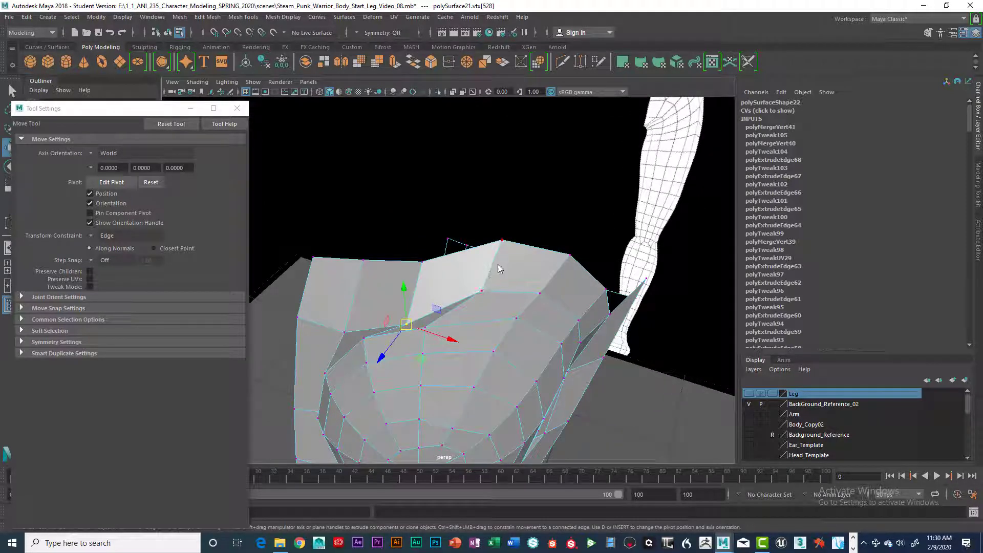
- Leave vertex editing for object selection with the breast half-sphere selected, and close the move tool's settings window
right_click_drag(497, 248, 480, 310)
scroll(452, 314, "up", 3)
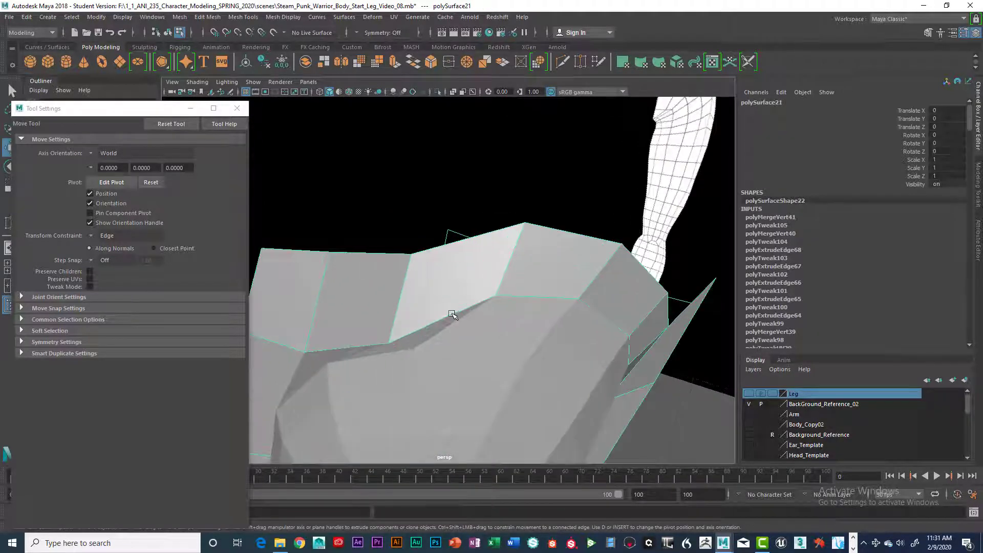
left_click_drag(456, 341, 435, 323, "alt")
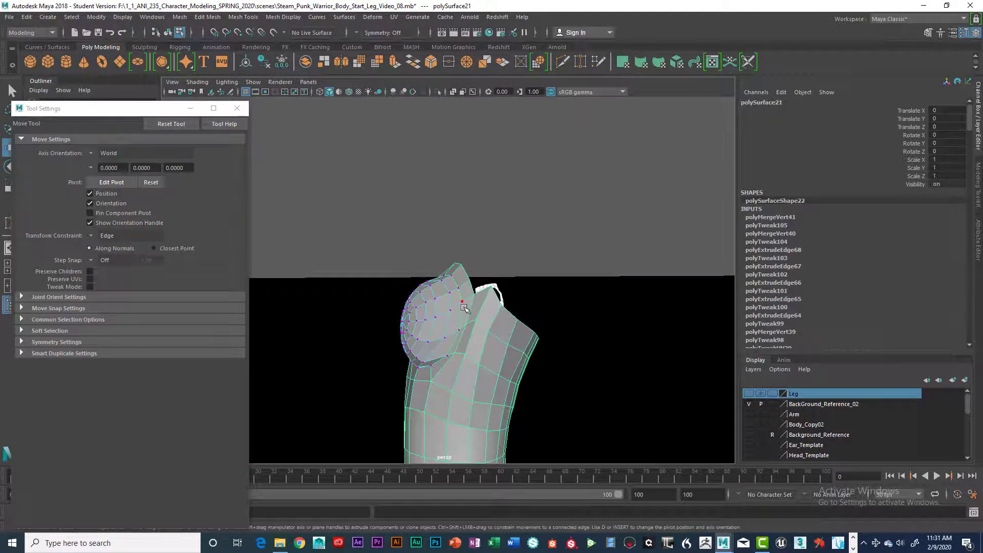
left_click(168, 32)
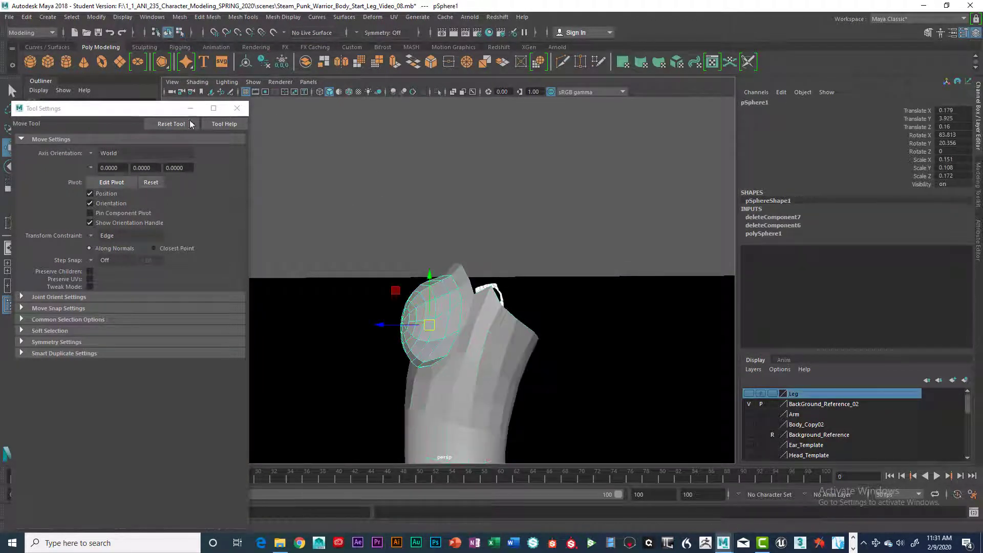
left_click(237, 108)
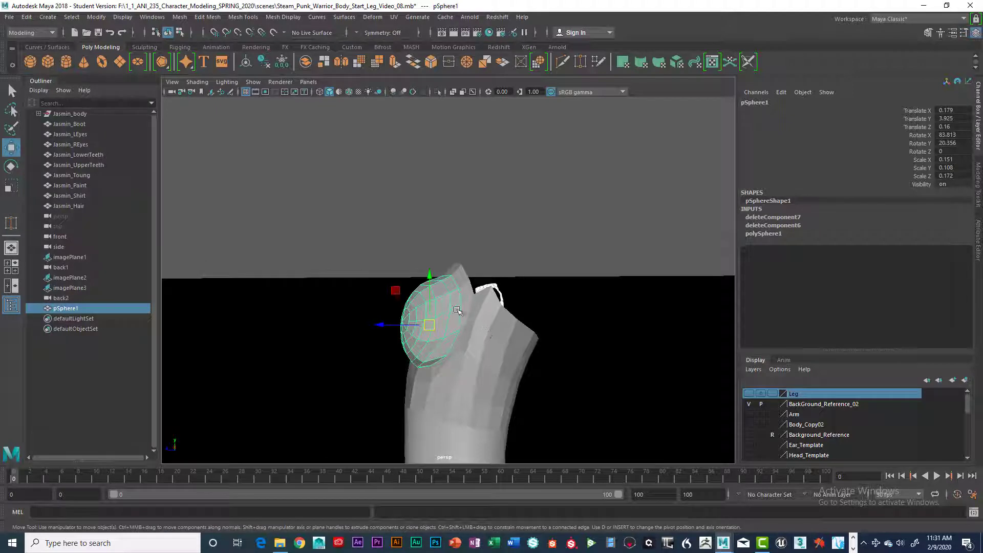
right_click(457, 311, "shift")
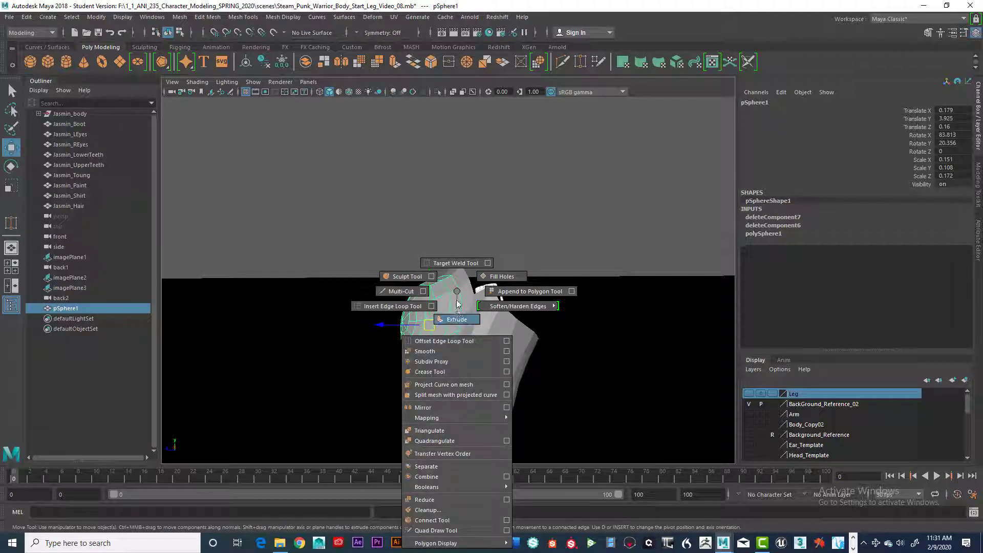
left_click(458, 320)
right_click(457, 248)
left_click(457, 310)
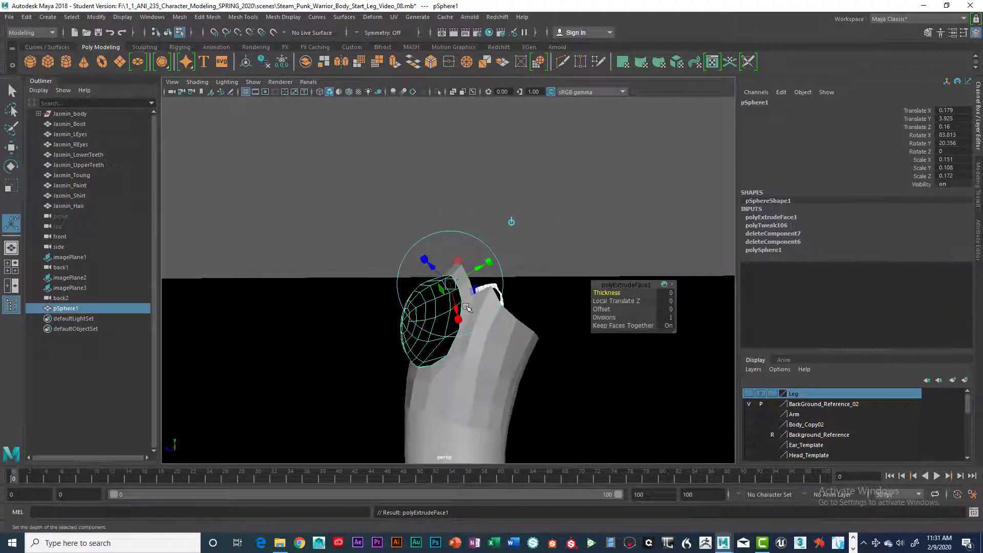
key("ctrl+z")
key("ctrl+z")
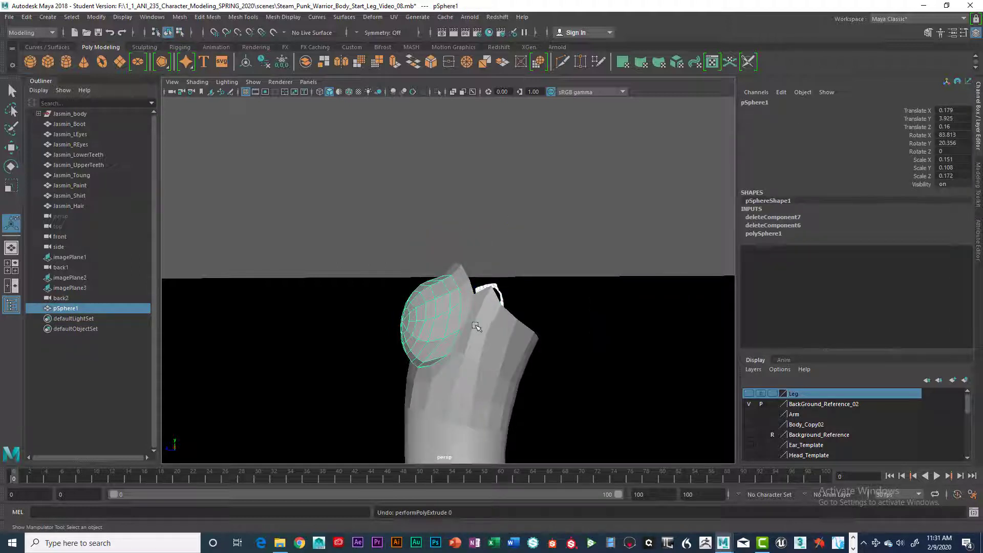
- Combine the breast half-sphere and the body into one mesh
key("q")
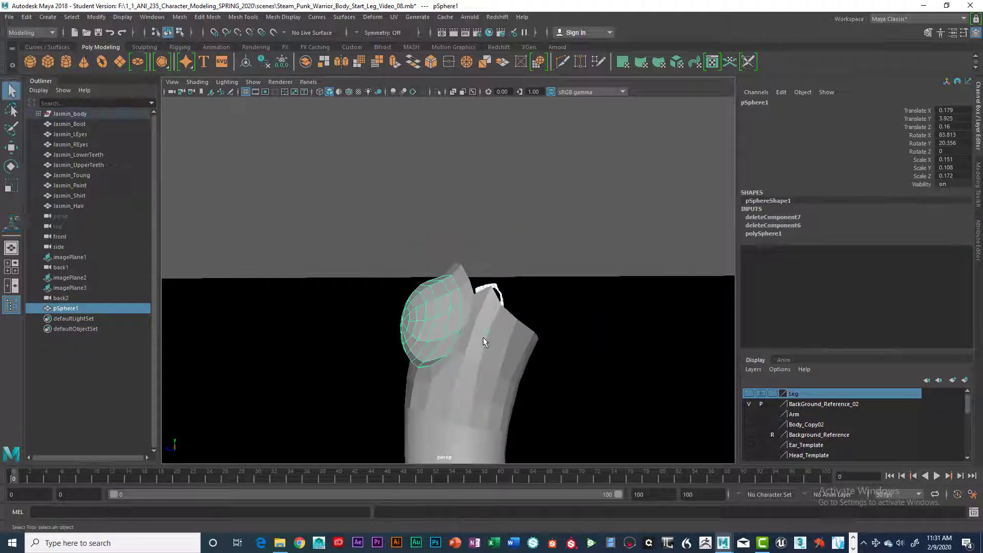
left_click(477, 336)
left_click_drag(465, 321, 389, 332, "alt")
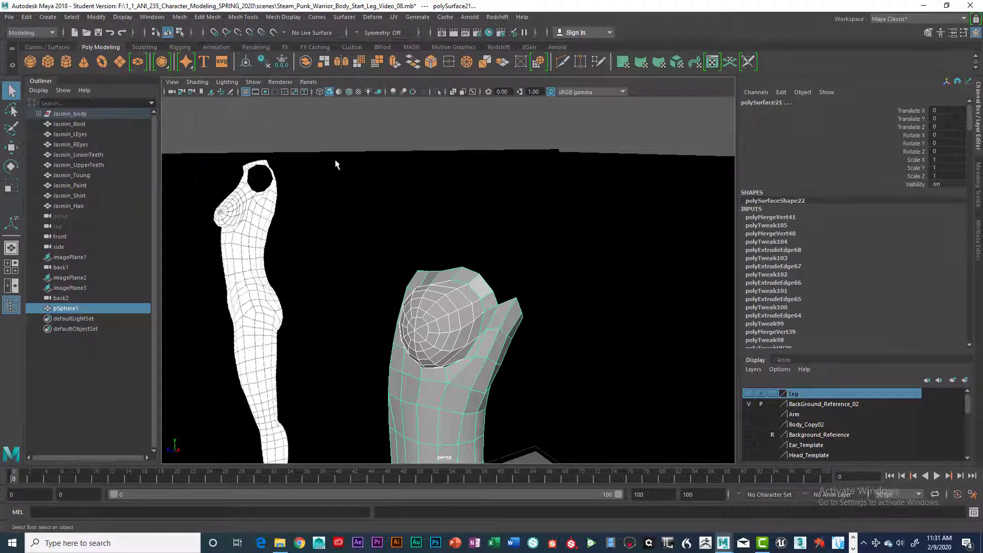
key("space")
left_click_drag(208, 181, 220, 221)
key("w")
left_click_drag(477, 310, 453, 243, "alt")
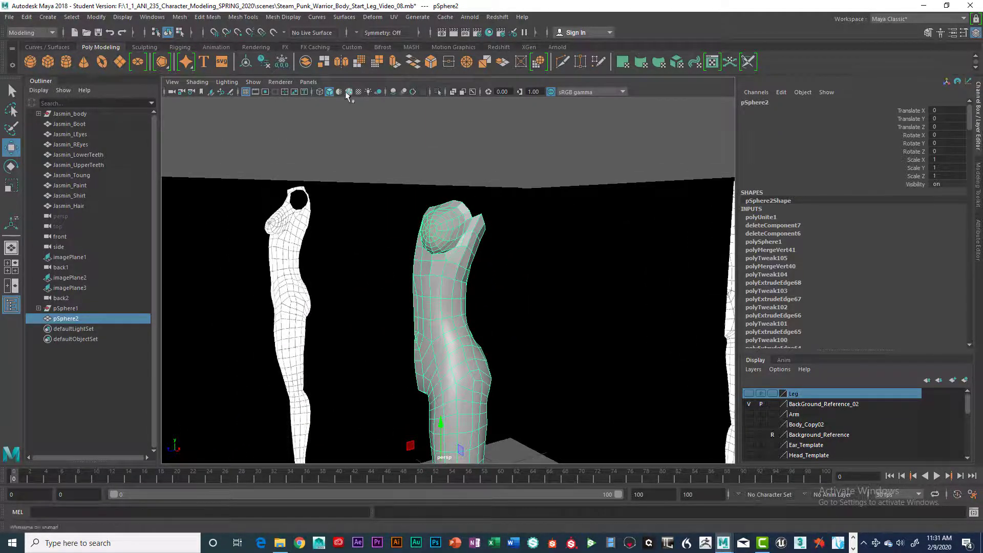
- Delete the construction history of the combined body mesh
left_click(24, 17)
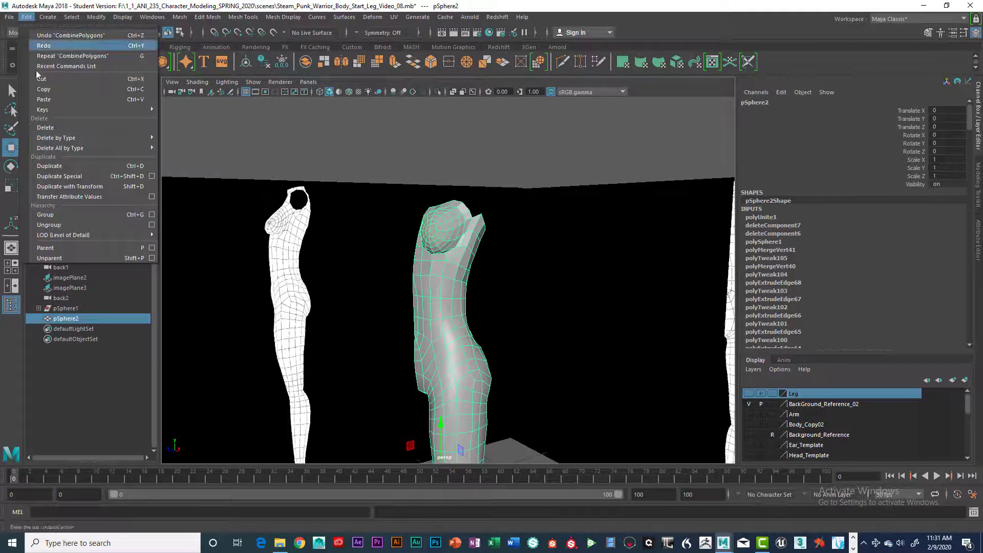
mouse_move(62, 132)
left_click(190, 146)
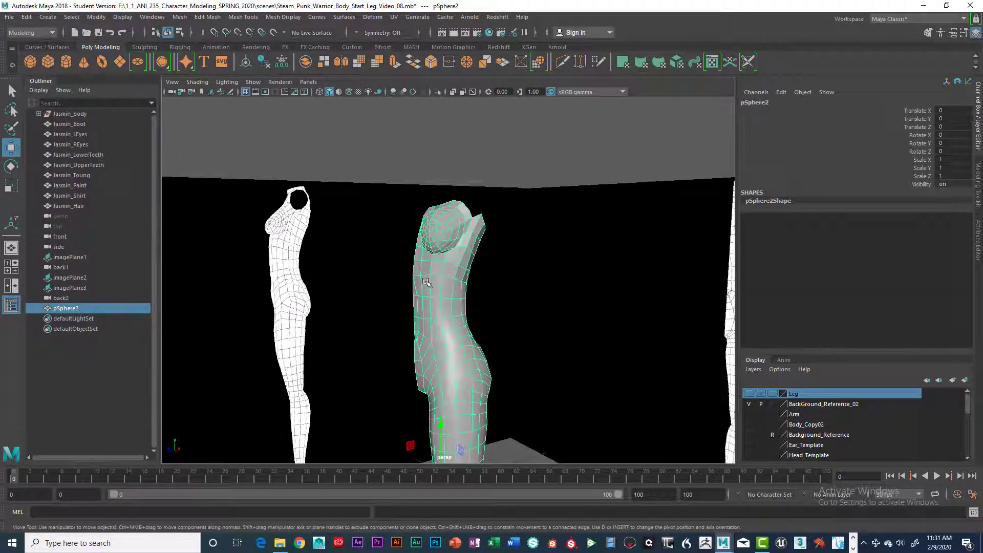
- Soften all edges of the combined body mesh and deselect it in object mode
mouse_move(445, 253)
left_mouse_down("alt")
mouse_move(386, 255)
mouse_move(458, 247)
left_mouse_up("alt")
right_click(464, 249)
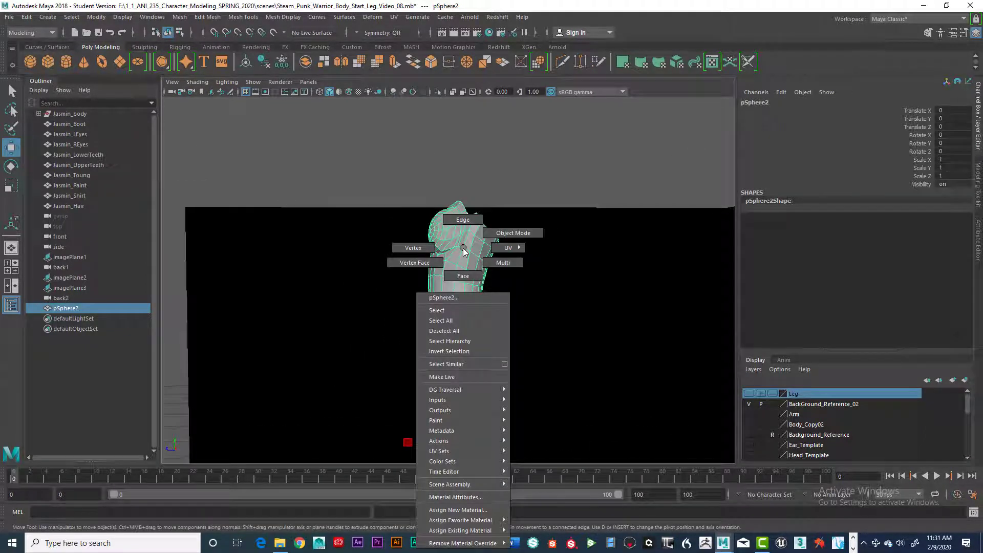
left_click(485, 254)
left_click_drag(486, 256, 553, 258, "alt")
left_click_drag(404, 204, 529, 368)
key("space")
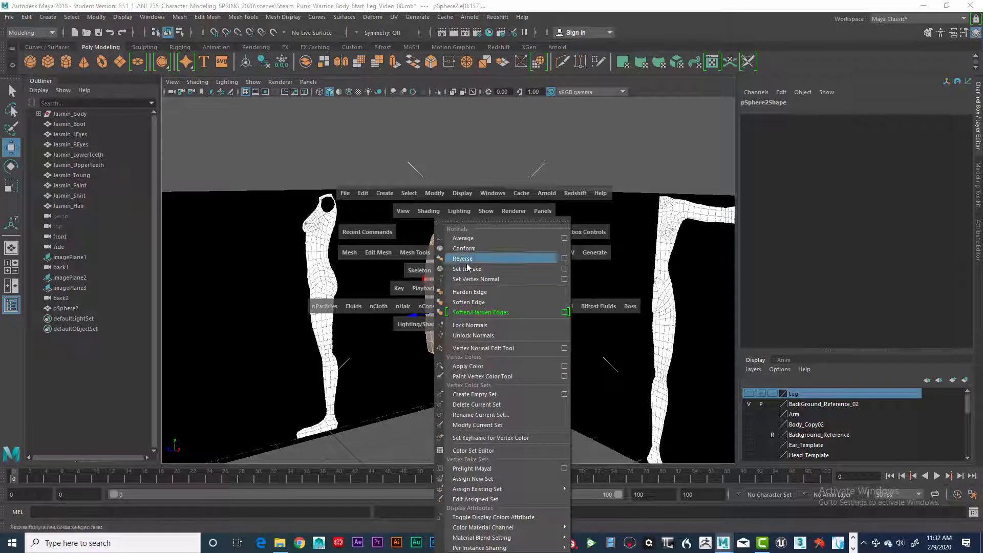
left_click(468, 302)
right_click_drag(450, 244, 441, 270)
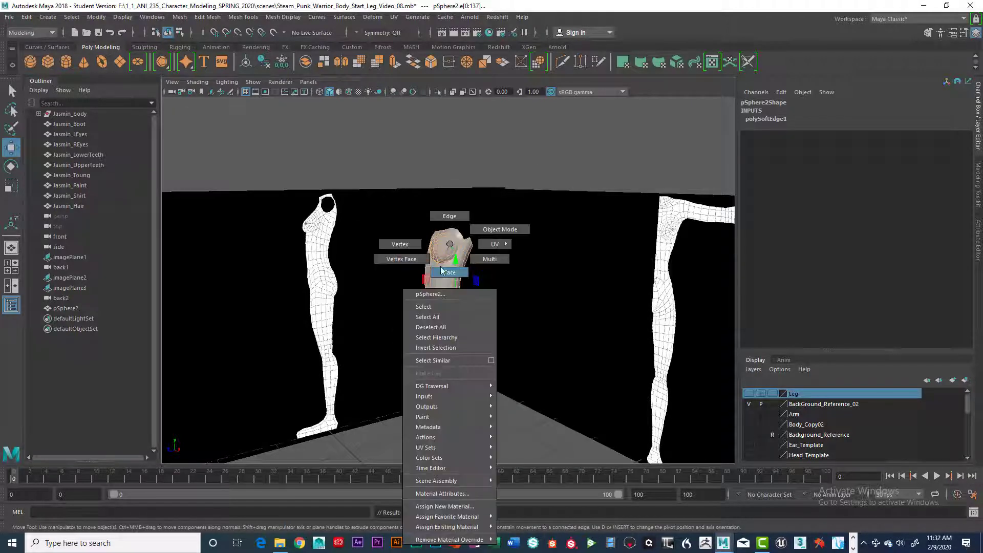
left_click(434, 306)
left_click(527, 172)
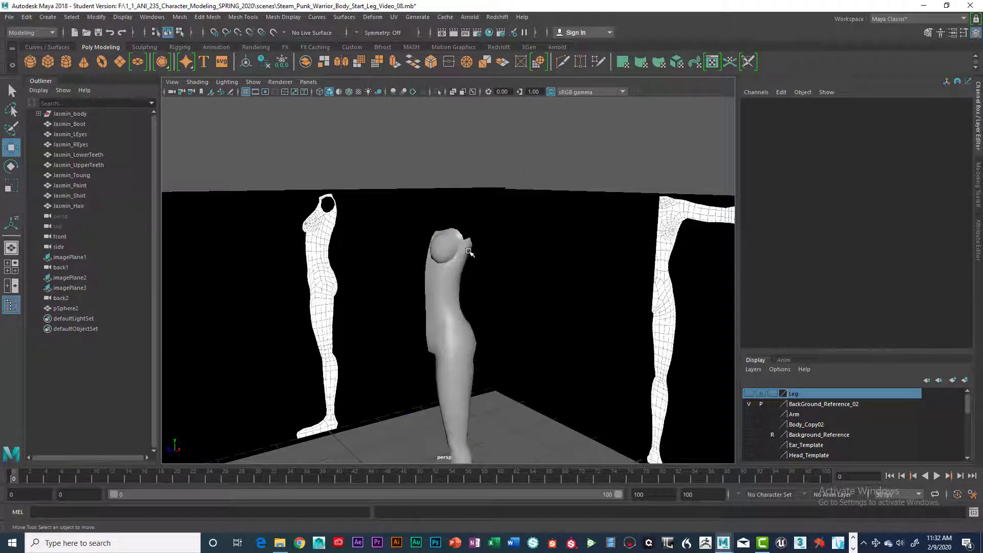
- Switch the combined mesh to vertex editing and select the vertex at the breast's upper rim
left_click_drag(526, 176, 445, 253, "alt")
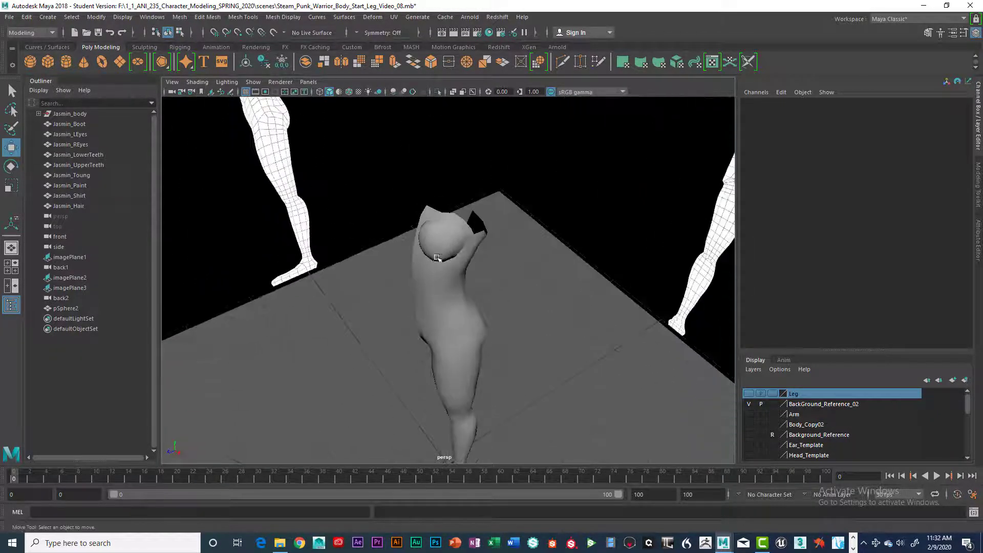
scroll(449, 248, "up", 4)
middle_click_drag(449, 248, 429, 312, "alt")
left_click_drag(429, 311, 440, 243, "alt")
left_click(444, 271)
right_click_drag(440, 243, 443, 226)
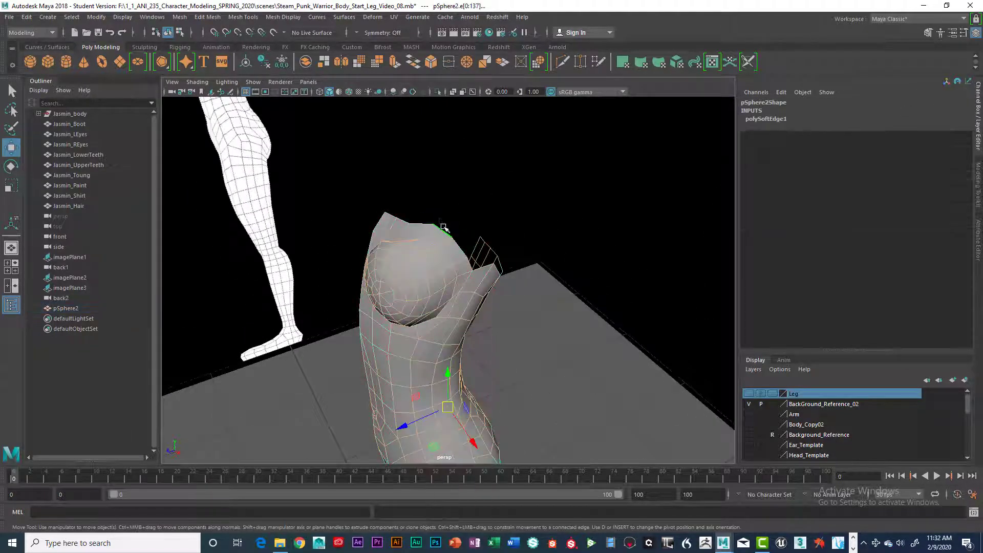
mouse_move(451, 255)
left_mouse_down("alt")
mouse_move(486, 241)
mouse_move(492, 226)
mouse_move(496, 279)
mouse_move(454, 256)
left_mouse_up("alt")
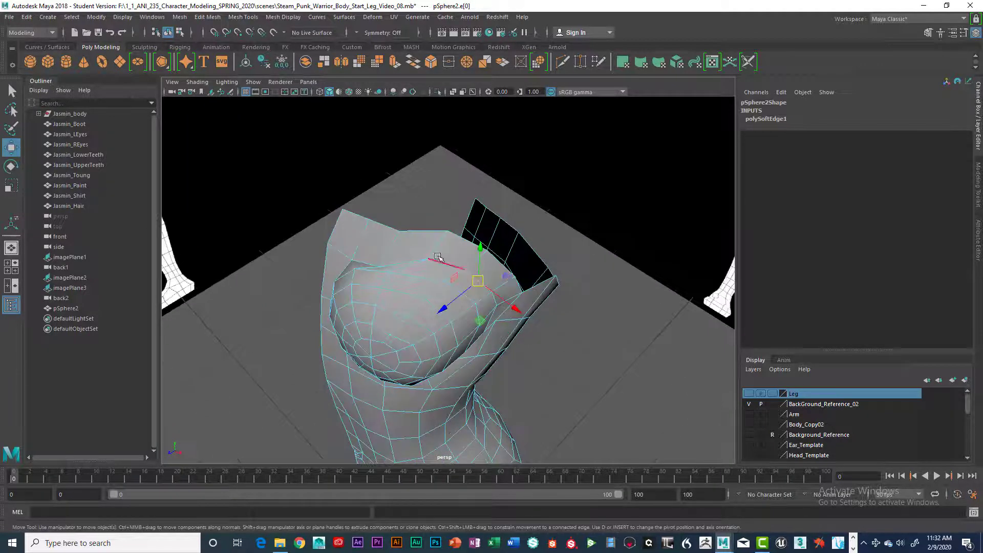
right_click(437, 253)
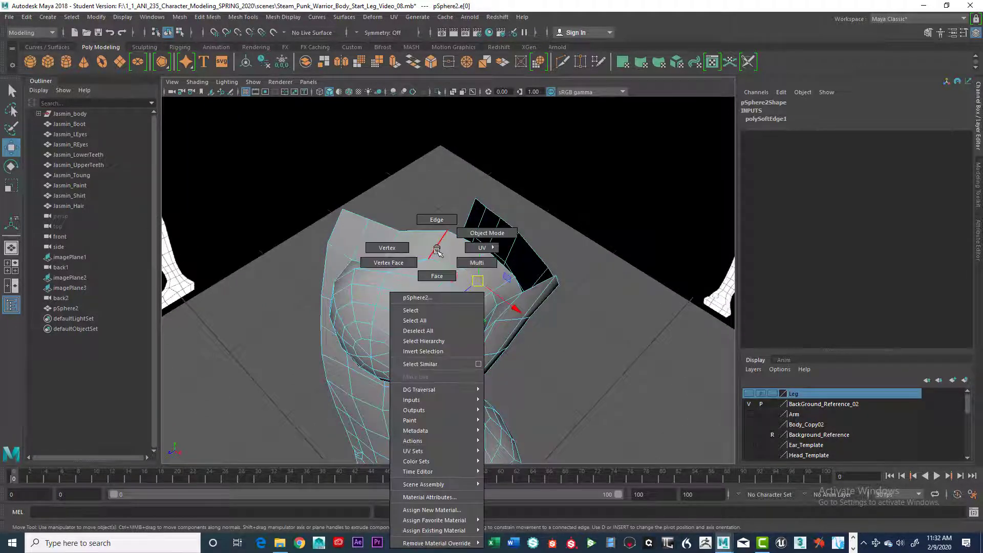
left_click(399, 249)
left_click(416, 256)
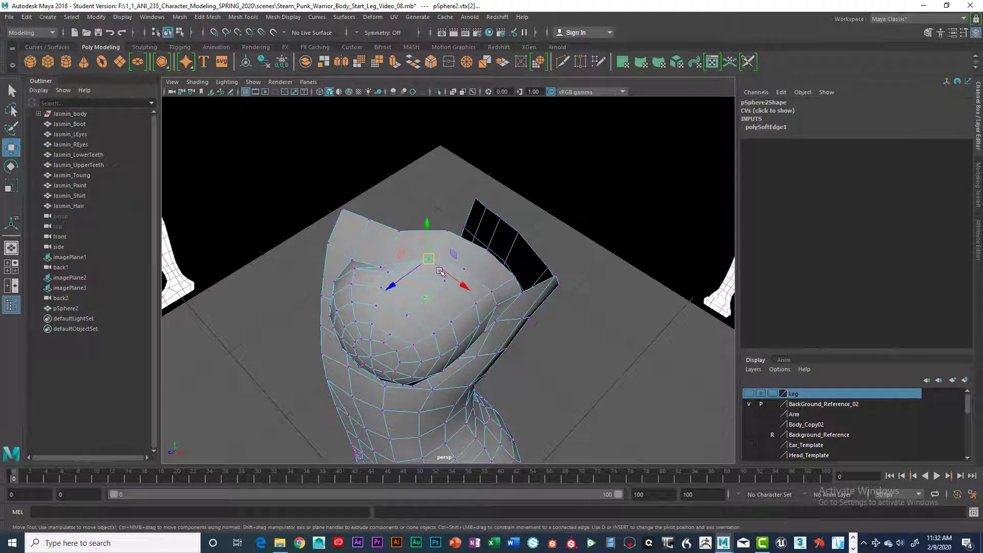
- Merge the first upper-rim vertex of the breast with the matching vertex of the body opening
scroll(441, 271, "up", 4)
left_click_drag(452, 273, 496, 278, "alt")
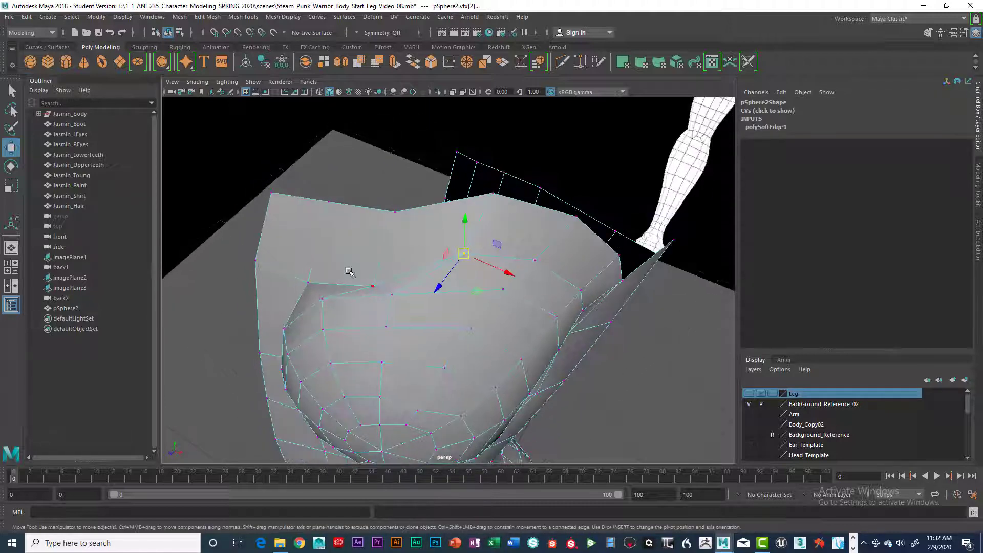
left_click(308, 282)
left_click_drag(335, 281, 318, 273, "alt")
left_click(351, 229)
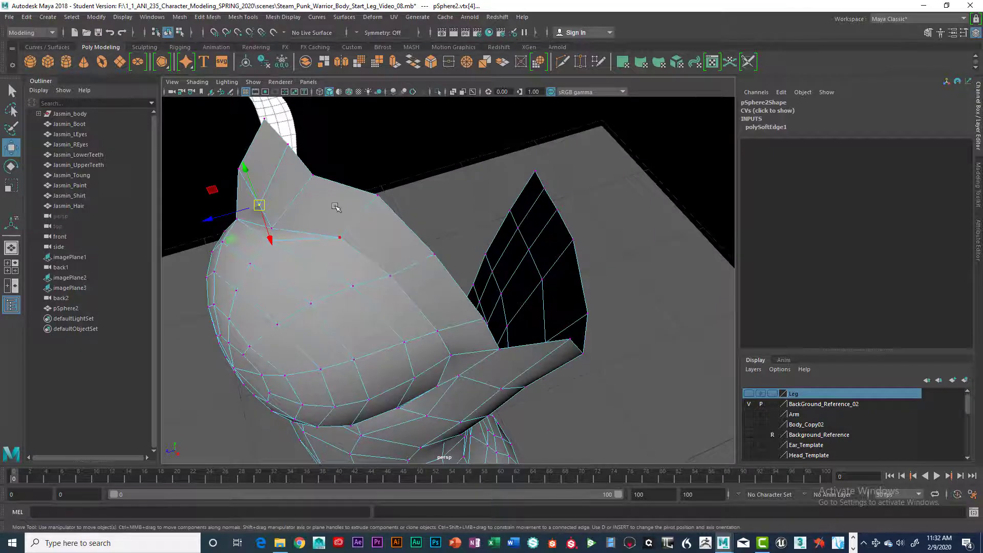
key("space")
left_click_drag(246, 229, 274, 322)
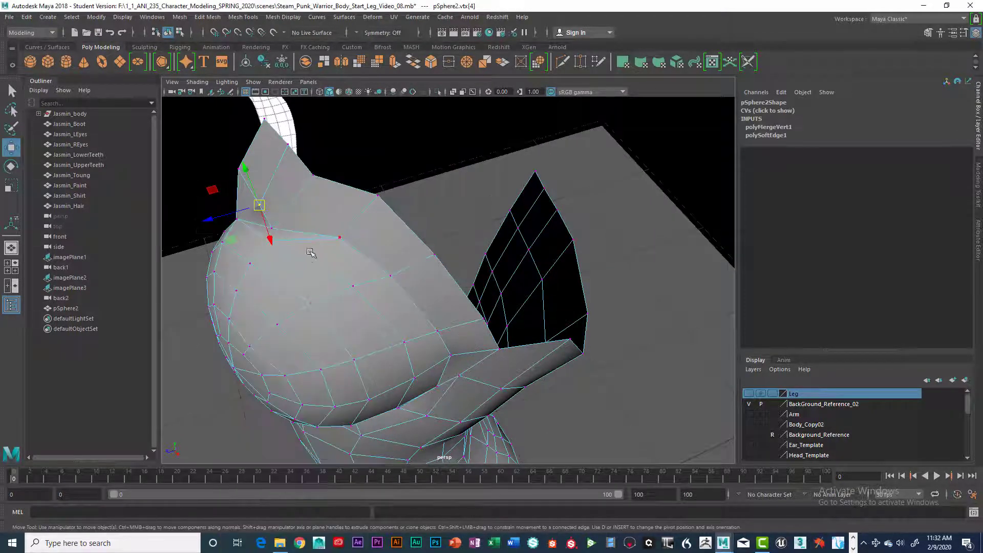
left_click_drag(330, 259, 361, 256, "alt")
- Merge the next pair of breast and body vertices along the upper rim by repeating the merge
key("q")
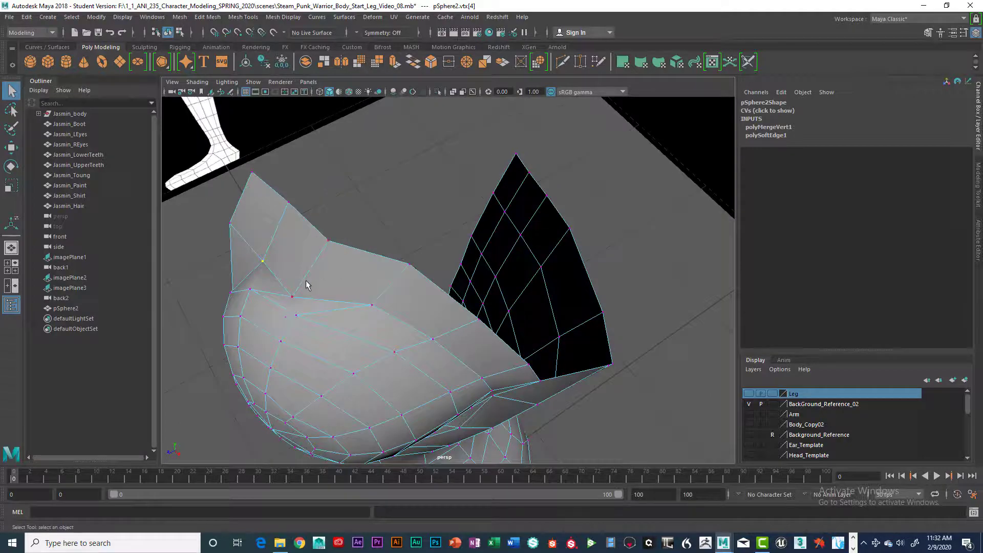
mouse_move(307, 281)
left_mouse_down("alt")
mouse_move(243, 291)
mouse_move(316, 264)
left_mouse_up("alt")
left_click_drag(324, 199, 341, 237, "alt")
left_click_drag(404, 250, 278, 239, "alt")
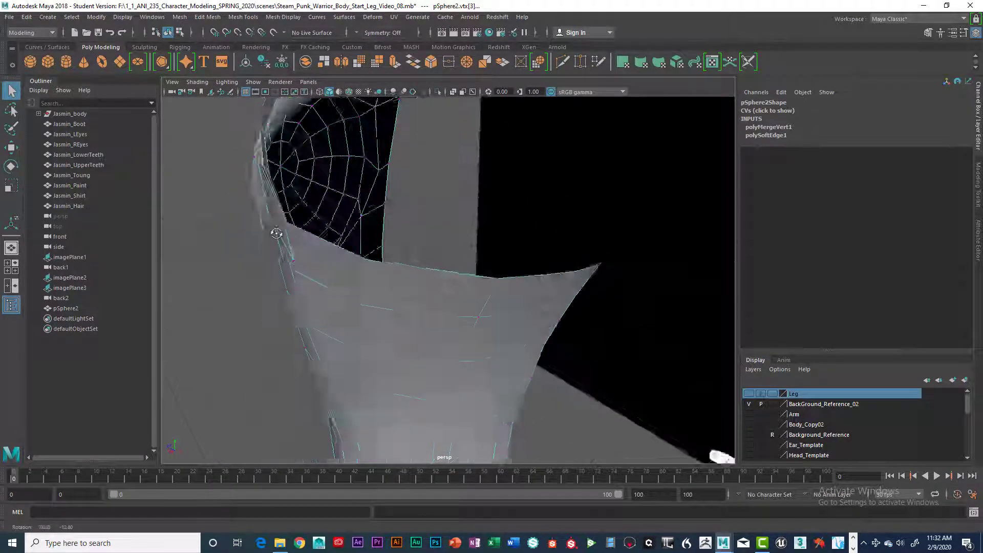
scroll(343, 249, "down", 8)
left_click_drag(343, 252, 460, 289, "alt")
scroll(419, 263, "up", 8)
key("g")
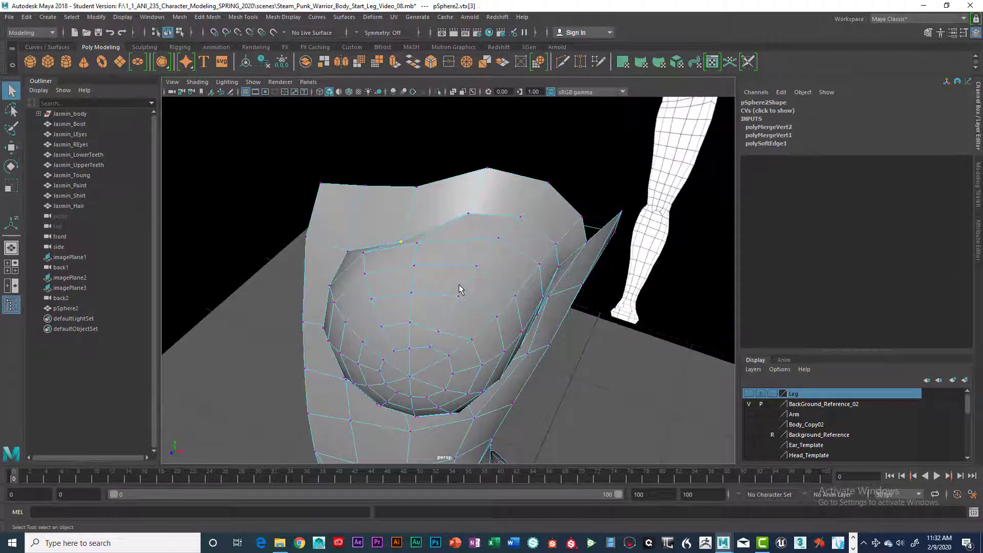
- Switch to wireframe display and merge the next three breast-to-body vertex pairs along the upper outer rim
left_click_drag(512, 235, 474, 201, "alt")
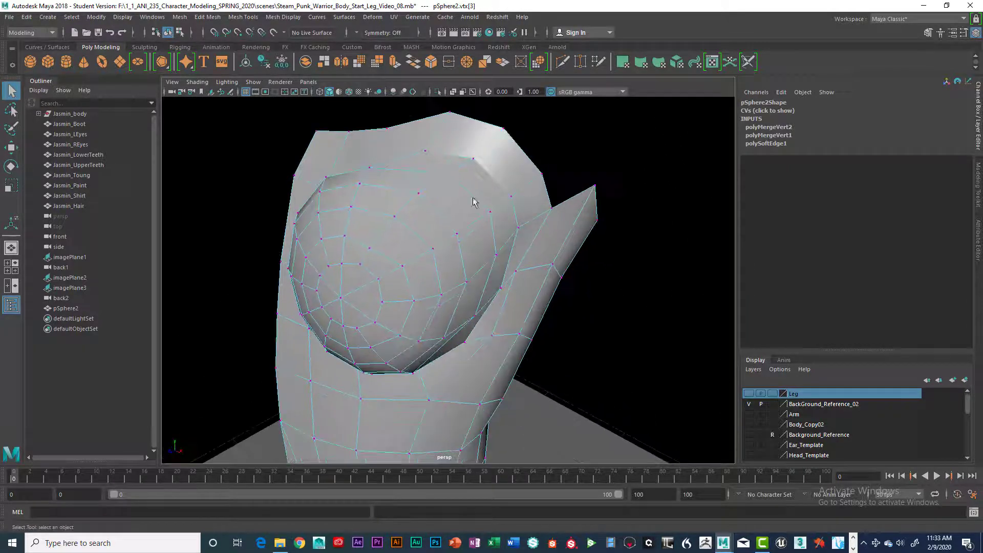
key("4")
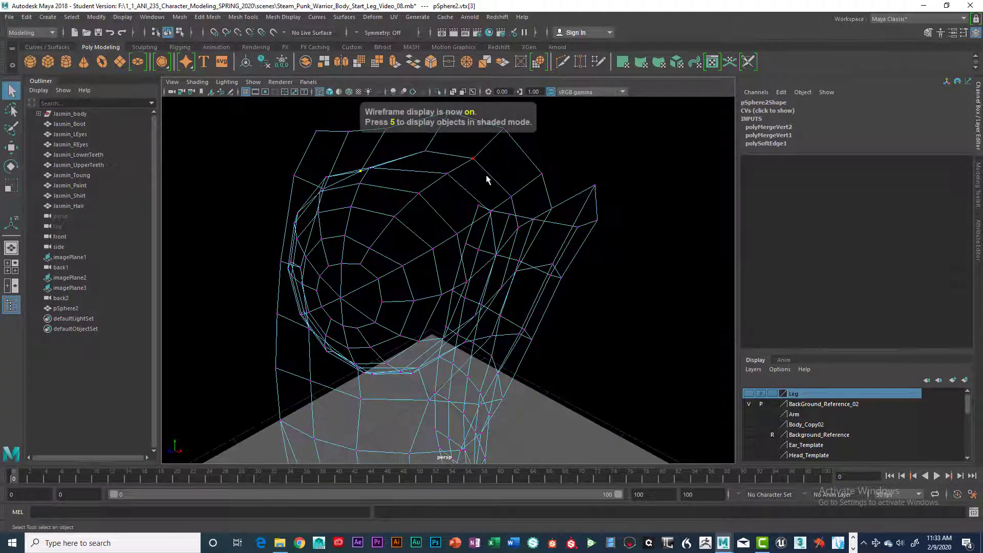
left_click_drag(504, 194, 389, 209, "alt")
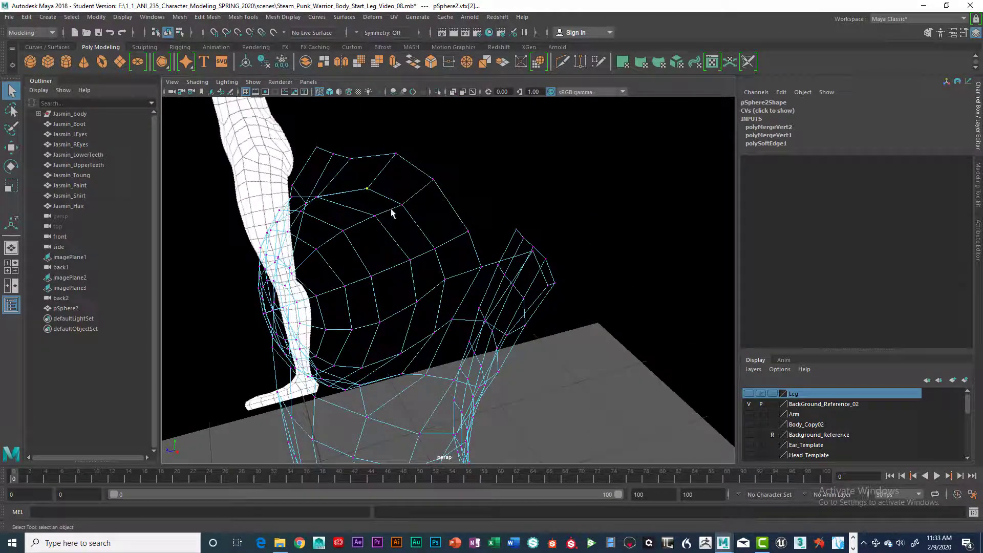
key("g")
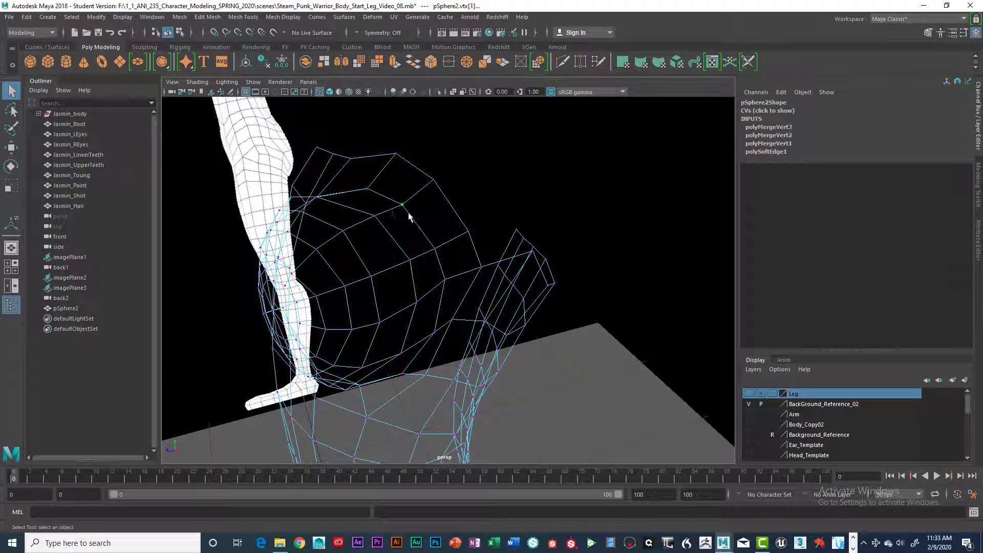
key("g")
key("g")
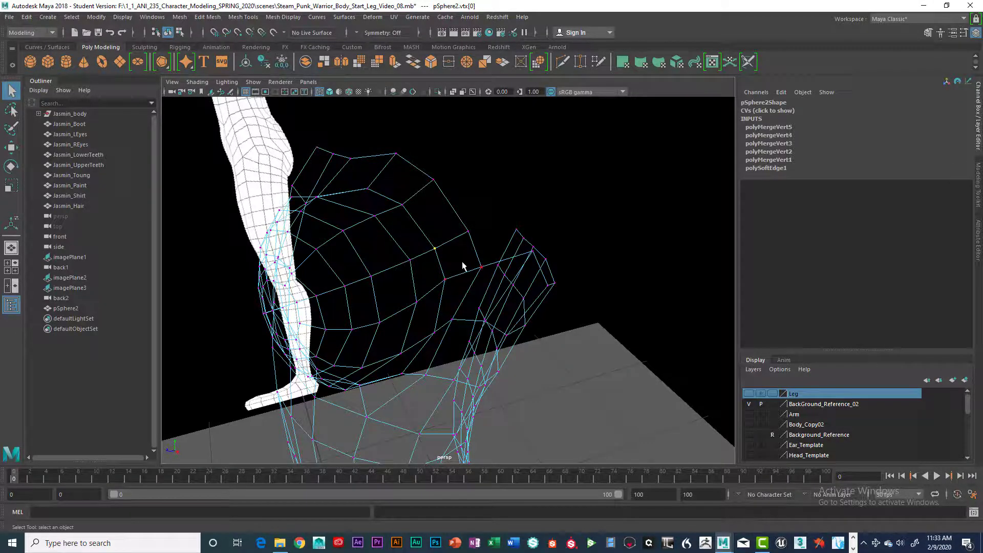
- Merge the next two breast-to-body vertex pairs down the outer side of the breast
left_click_drag(462, 265, 463, 246, "alt")
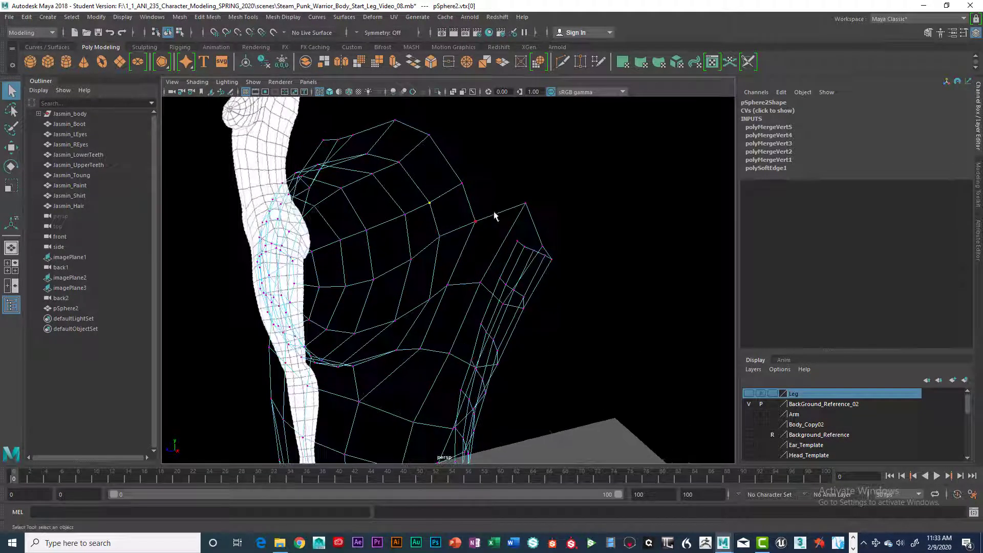
left_click_drag(494, 215, 435, 199, "alt")
left_click(436, 217)
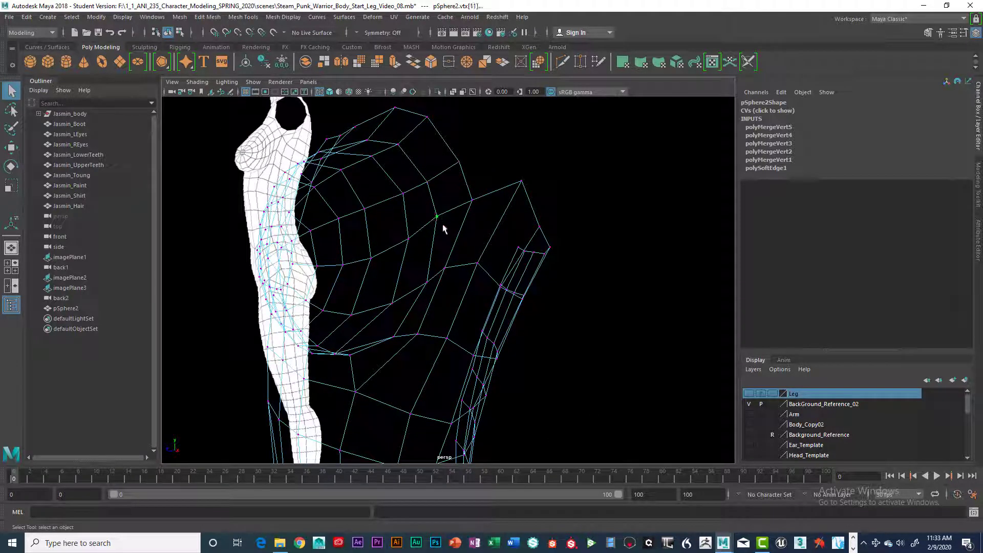
key("g")
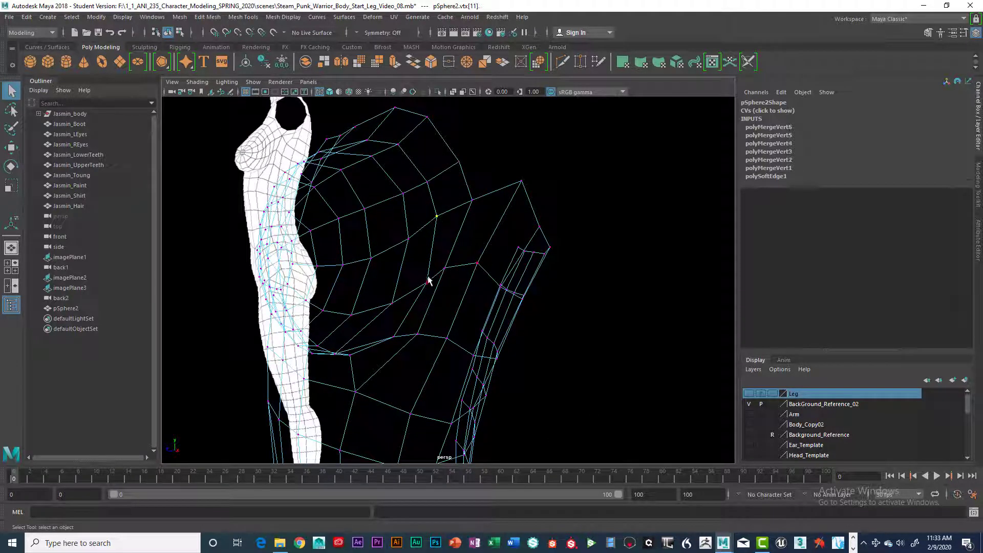
key("g")
- Merge the three breast-to-body vertex pairs along the underside of the breast
mouse_move(417, 298)
left_mouse_down("alt")
mouse_move(430, 285)
mouse_move(416, 284)
mouse_move(420, 298)
left_mouse_up("alt")
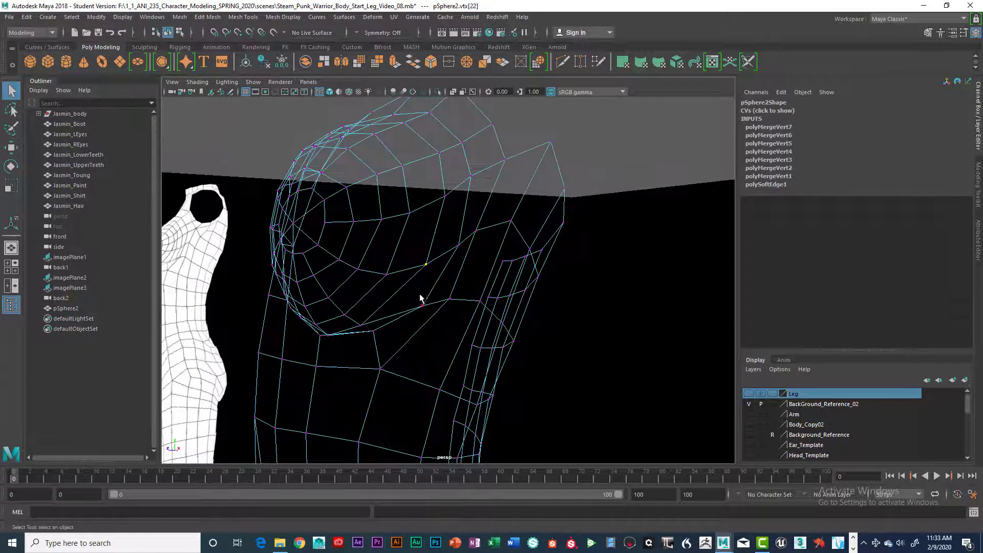
key("g")
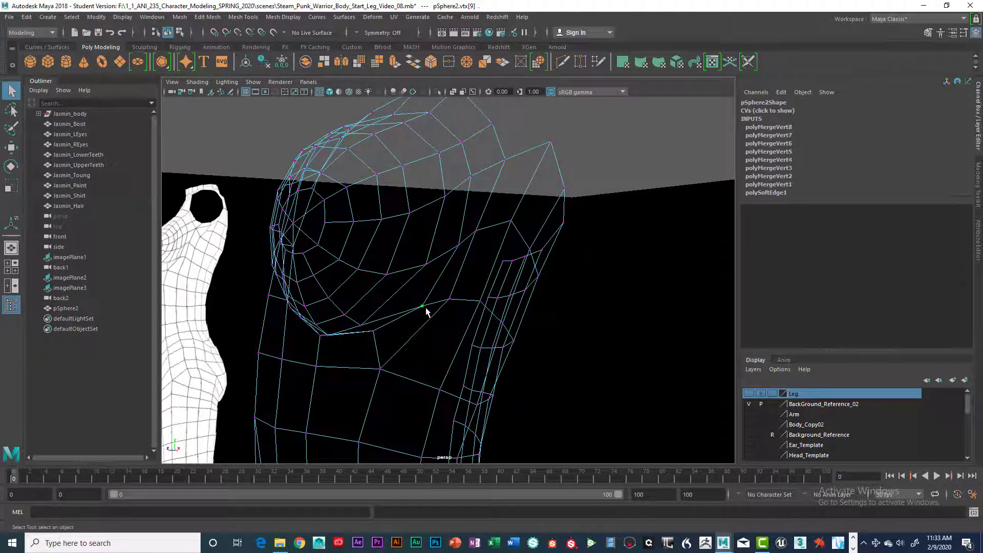
left_click_drag(412, 307, 416, 276, "alt")
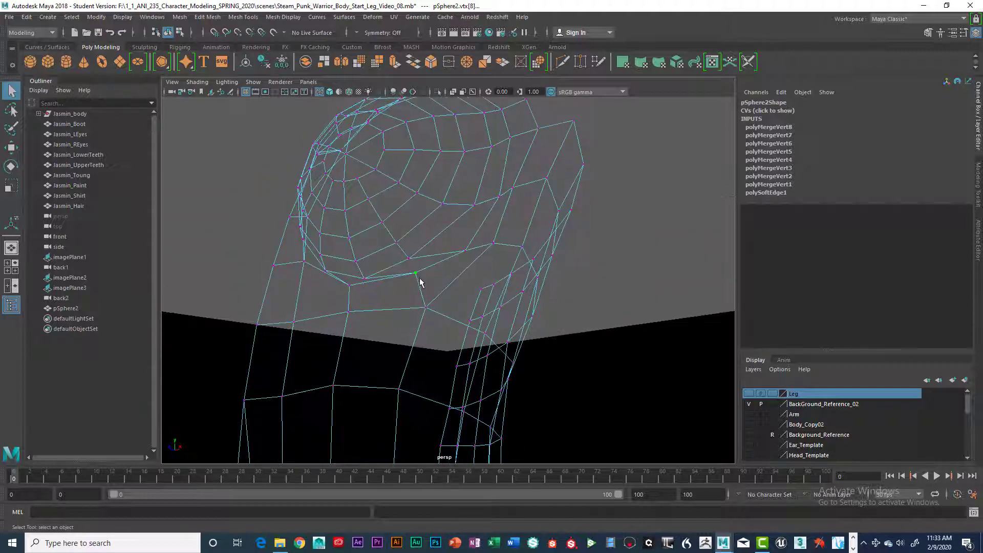
key("g")
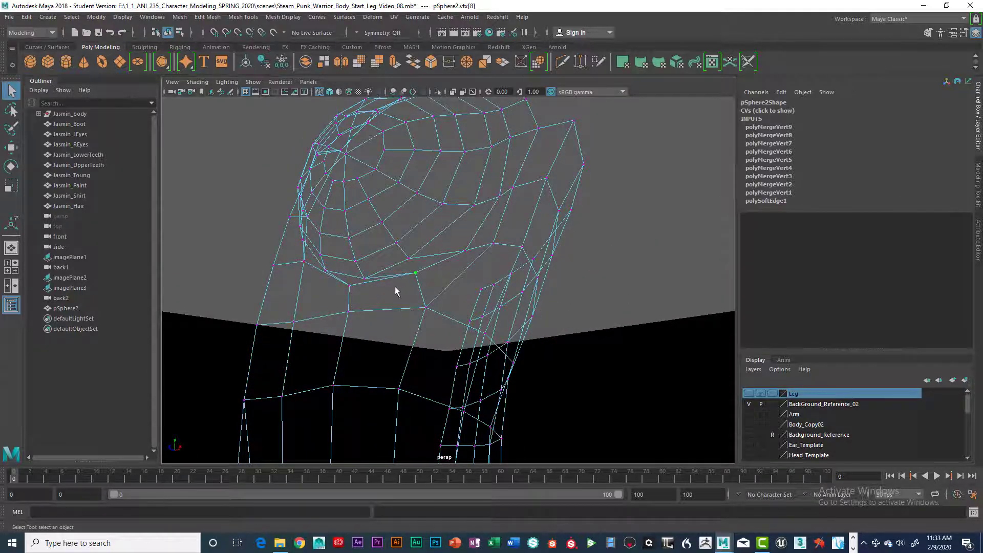
left_click_drag(395, 287, 417, 281, "alt")
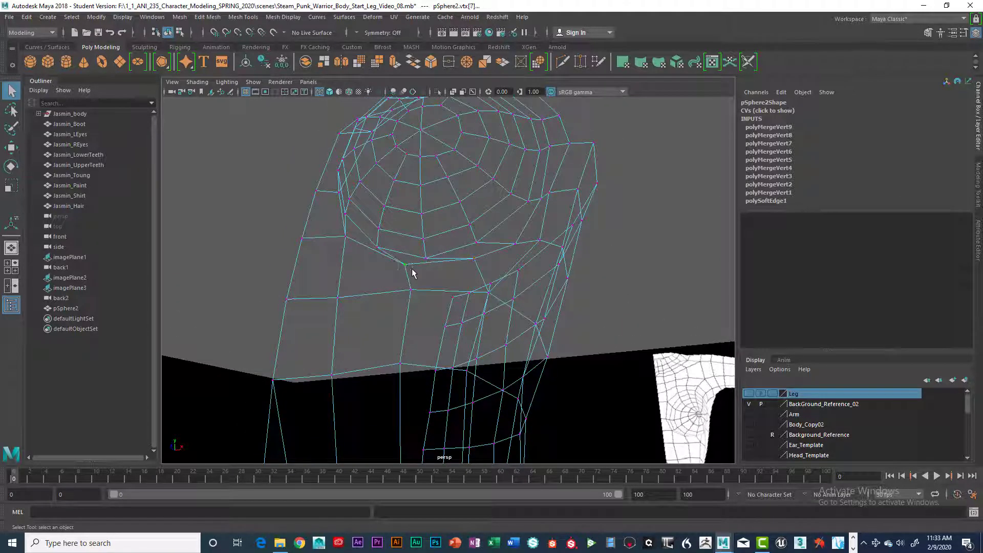
key("g")
- Merge the last three breast-to-body vertex pairs up the inner side to close the seam around the breast
left_click(342, 234)
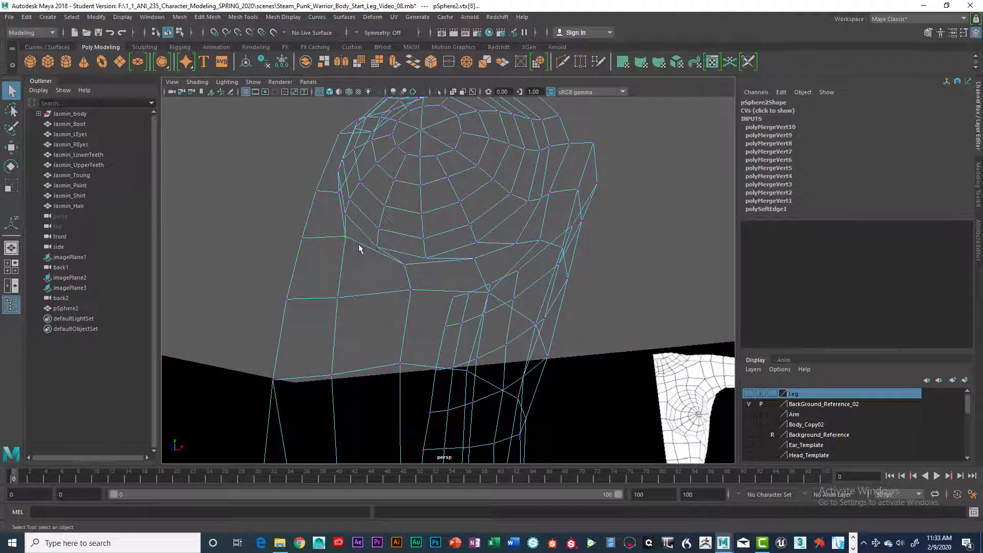
key("g")
left_click_drag(358, 245, 381, 252, "alt")
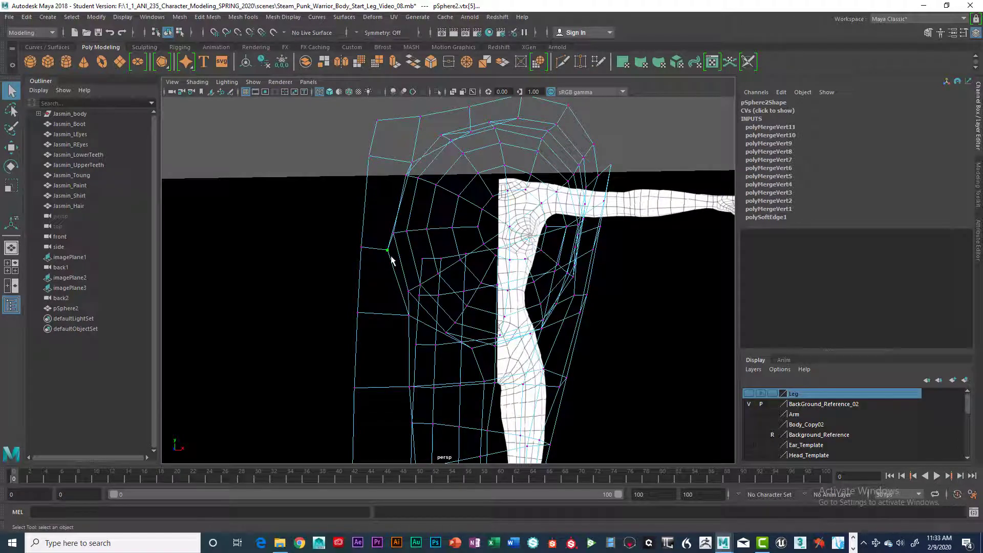
key("g")
left_click_drag(392, 249, 392, 275, "alt")
left_click(391, 277)
key("g")
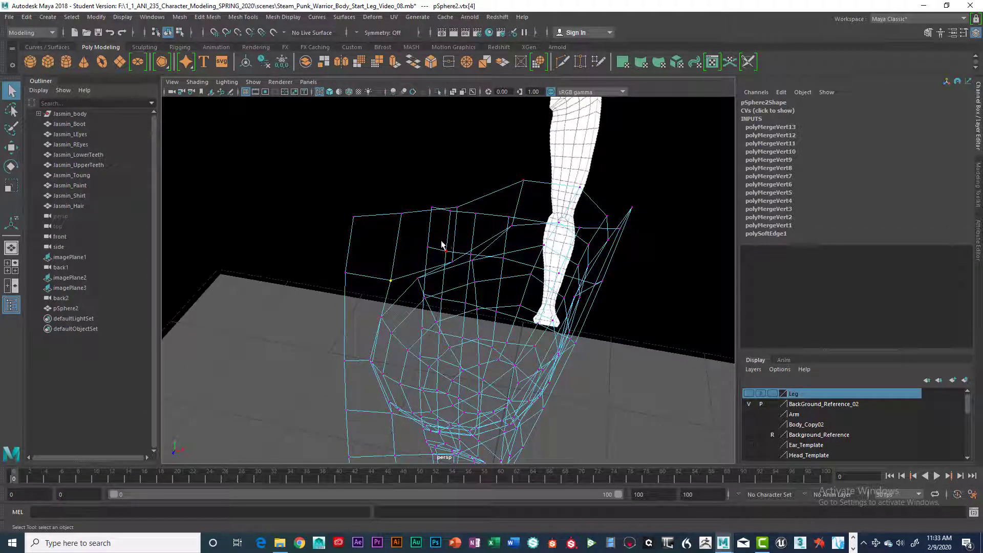
- Return to shaded display and slide the pinched upper-rim vertex along the surface to smooth the seam
key("5")
mouse_move(441, 250)
left_mouse_down("alt")
mouse_move(445, 272)
mouse_move(429, 265)
mouse_move(421, 287)
mouse_move(379, 279)
left_mouse_up("alt")
left_click(427, 258)
right_click_drag(380, 278, 394, 287, "alt")
middle_click_drag(394, 287, 390, 303, "alt")
right_click_drag(390, 303, 401, 302, "alt")
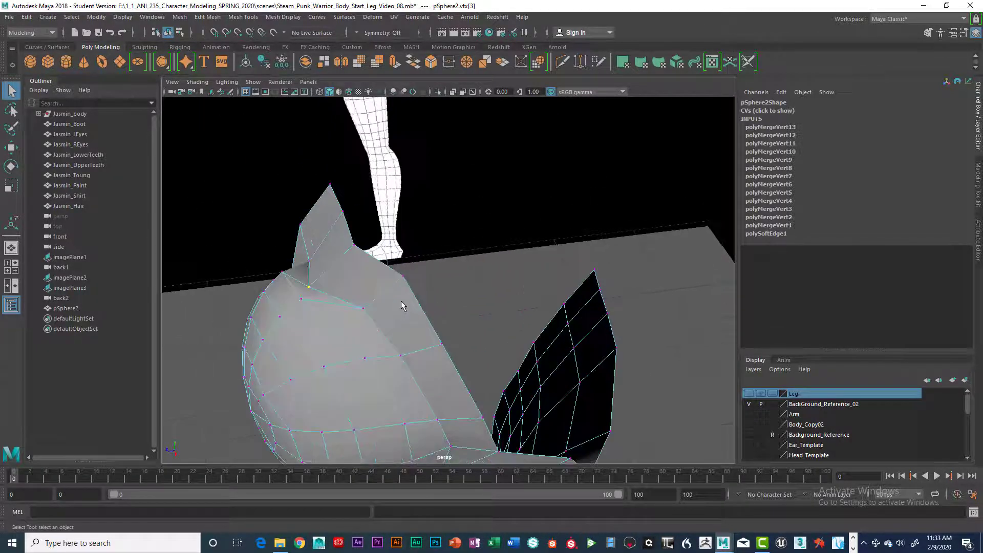
mouse_move(370, 284)
middle_mouse_down("alt")
mouse_move(409, 292)
mouse_move(365, 282)
middle_mouse_up("alt")
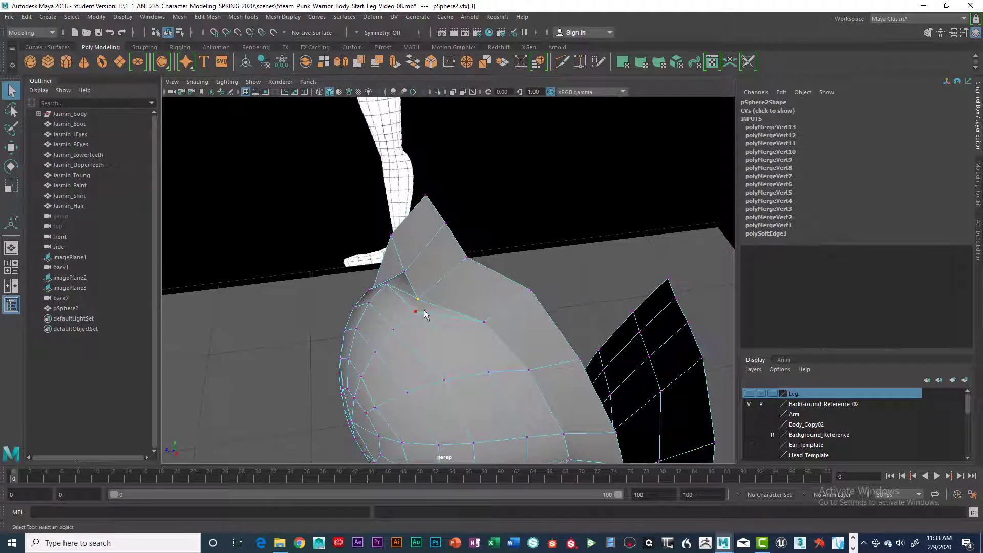
key("w")
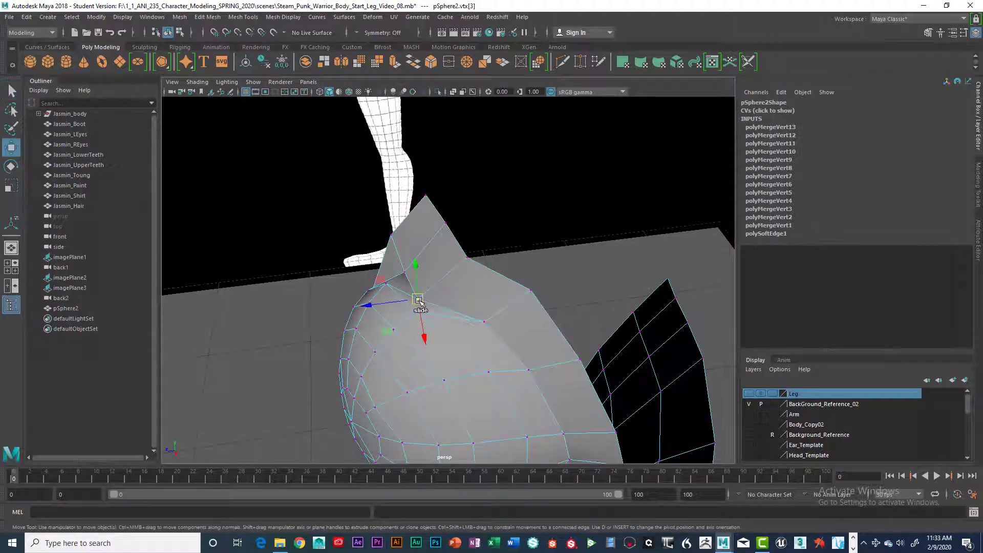
left_click_drag(419, 301, 507, 279)
left_click(465, 267)
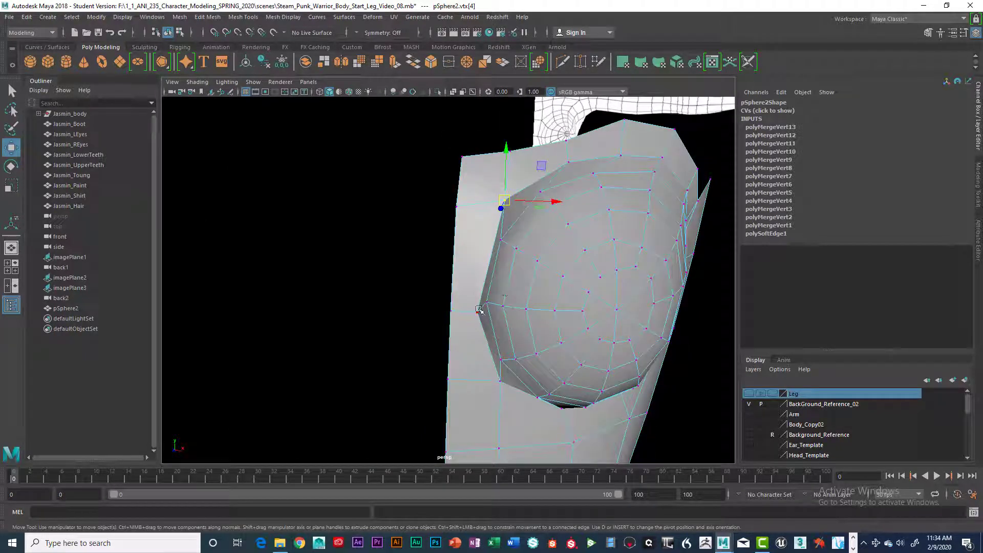
- Slide the breast rim's innermost vertex toward the body's centre line and adjust its upper inner corner vertex
left_click(479, 310)
left_click_drag(478, 309, 471, 310, "ctrl+shift")
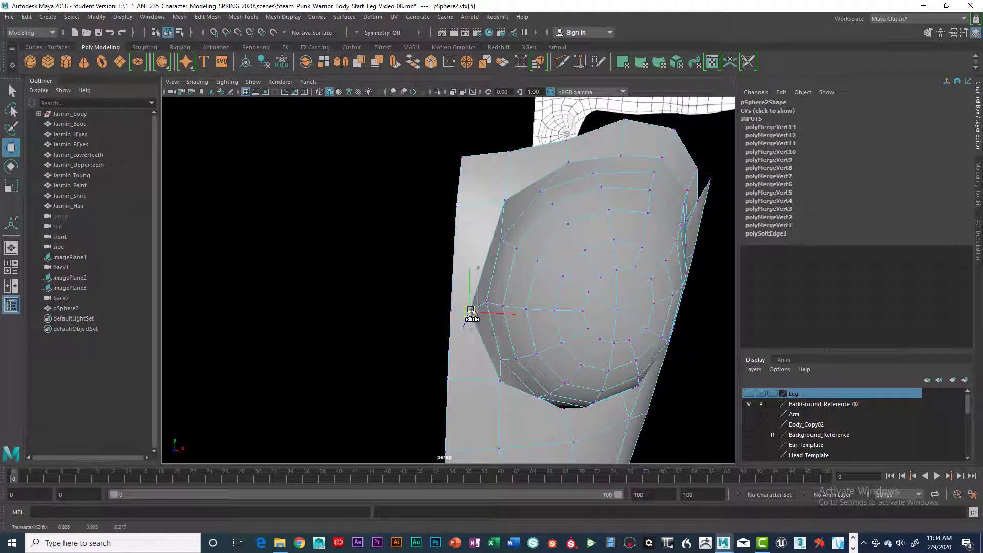
left_click(505, 199)
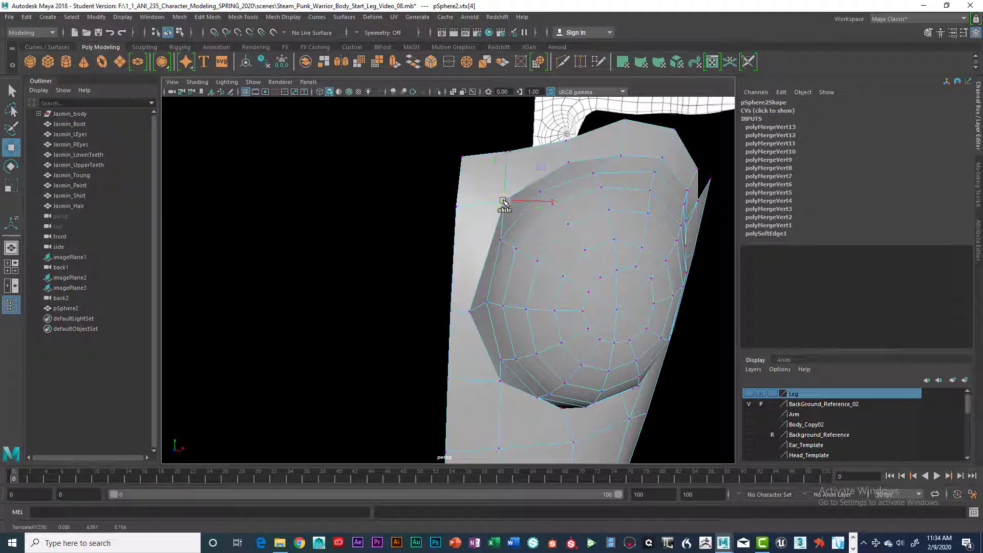
left_click_drag(502, 200, 548, 177, "ctrl+shift")
- Slide the upper-rim vertices of the breast along the surface to round out the top of the seam
left_click(561, 175)
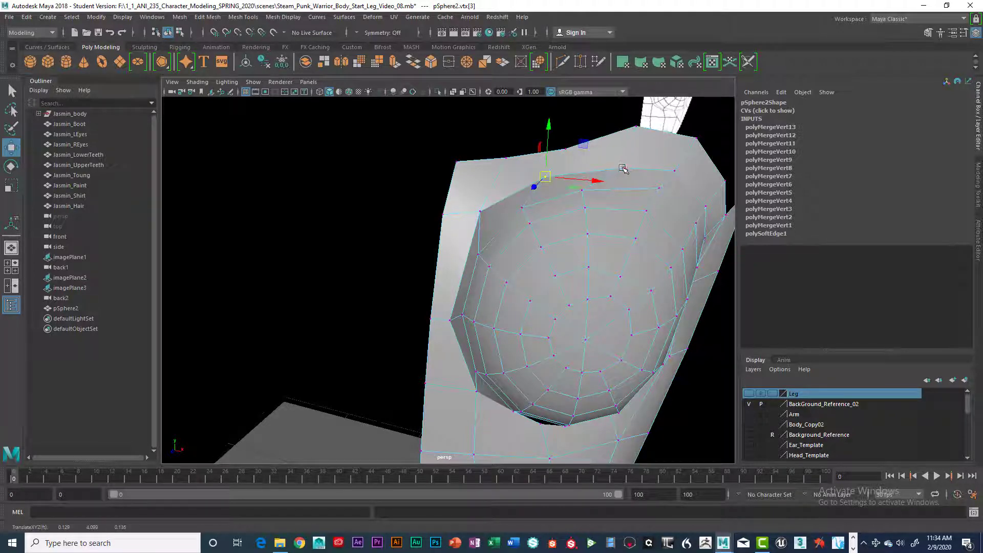
left_click(623, 168)
left_click_drag(638, 171, 621, 158, "ctrl+shift")
scroll(657, 175, "down", 5)
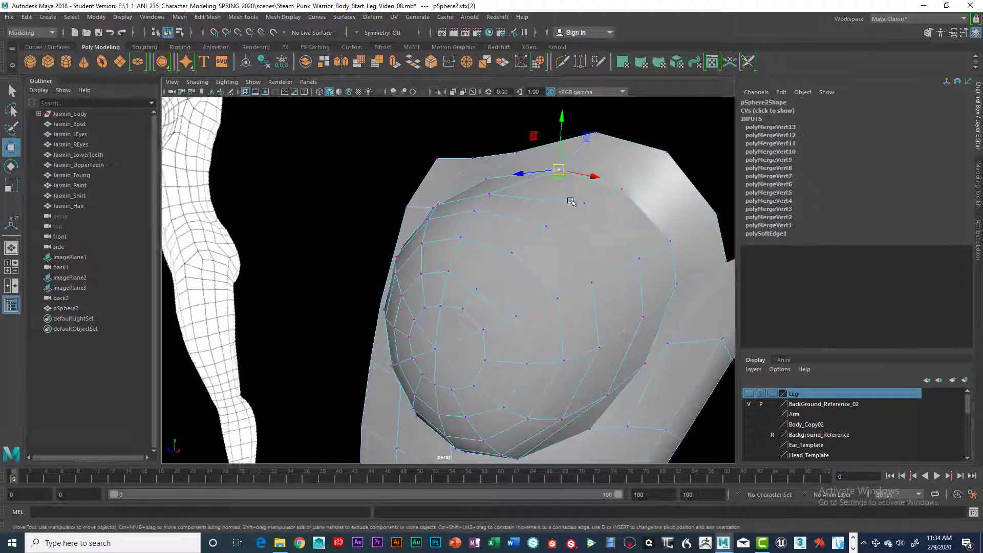